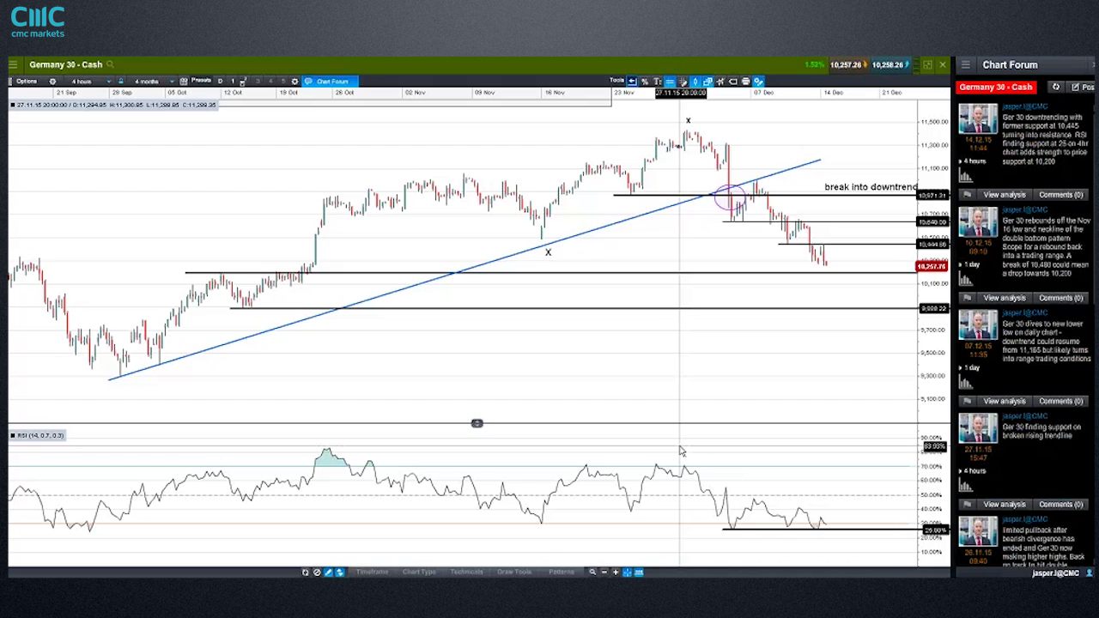
# Step: Examine the Germany 30 four-hour chart around the rising trendline, the horizontal support and resistance lines, and the RSI
pyautogui.scroll(3, 694, 375)
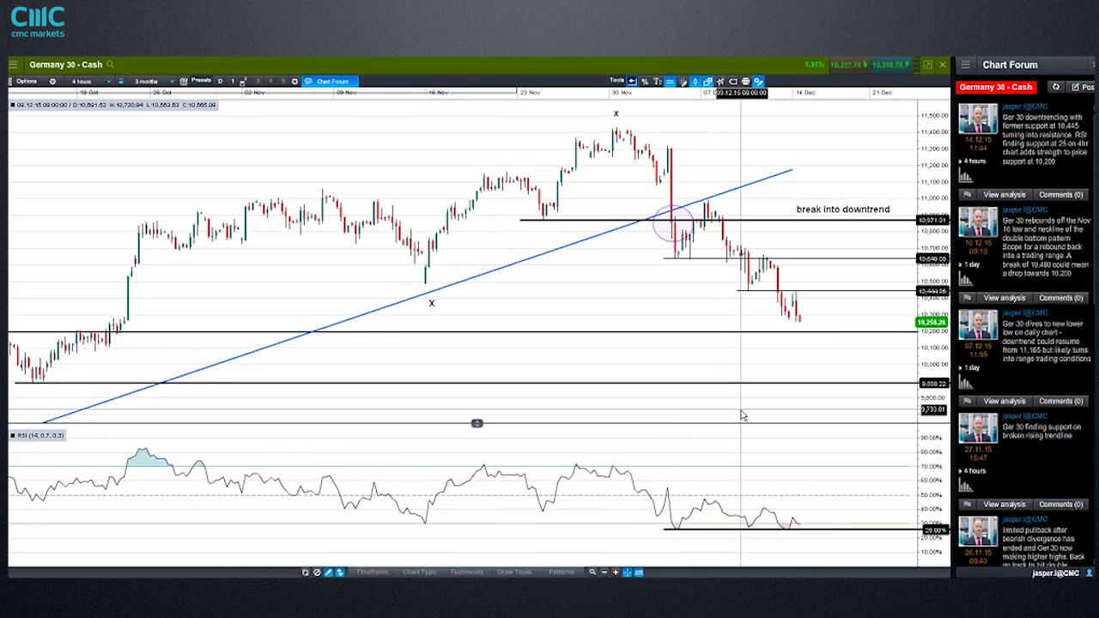
pyautogui.scroll(-3, 741, 397)
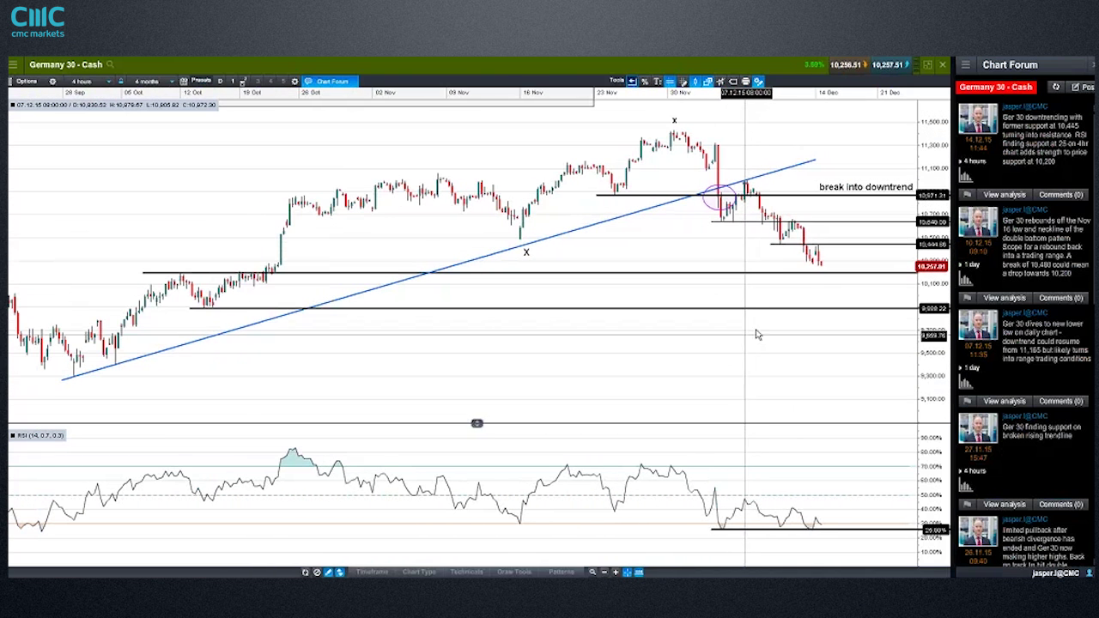
pyautogui.click(669, 197)
pyautogui.moveTo(669, 197); pyautogui.dragTo(710, 198)
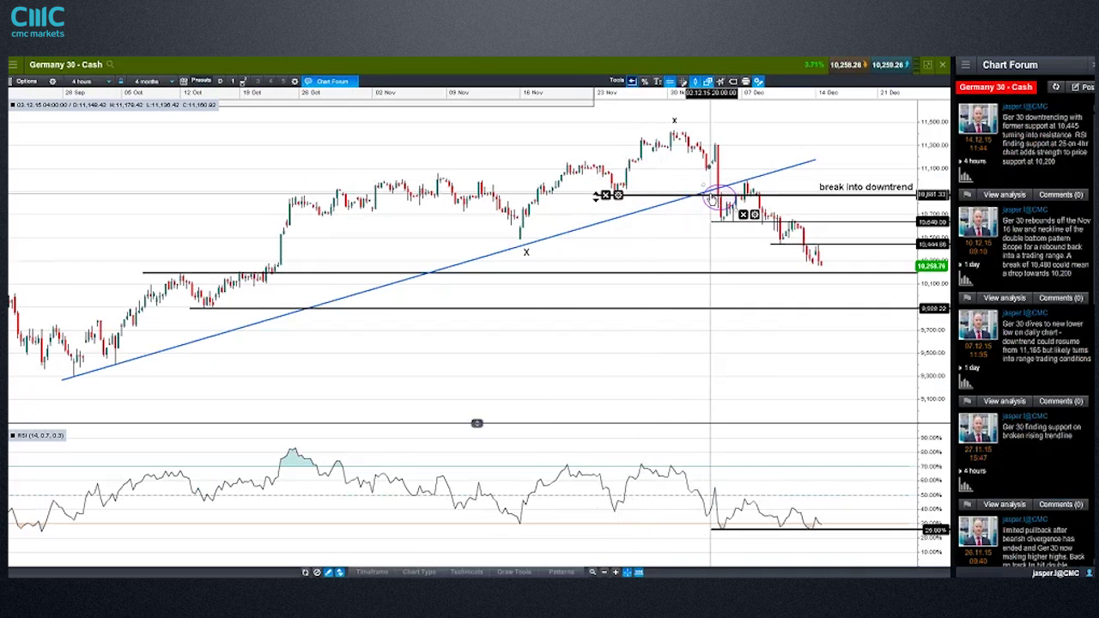
pyautogui.click(708, 164)
pyautogui.moveTo(617, 199)
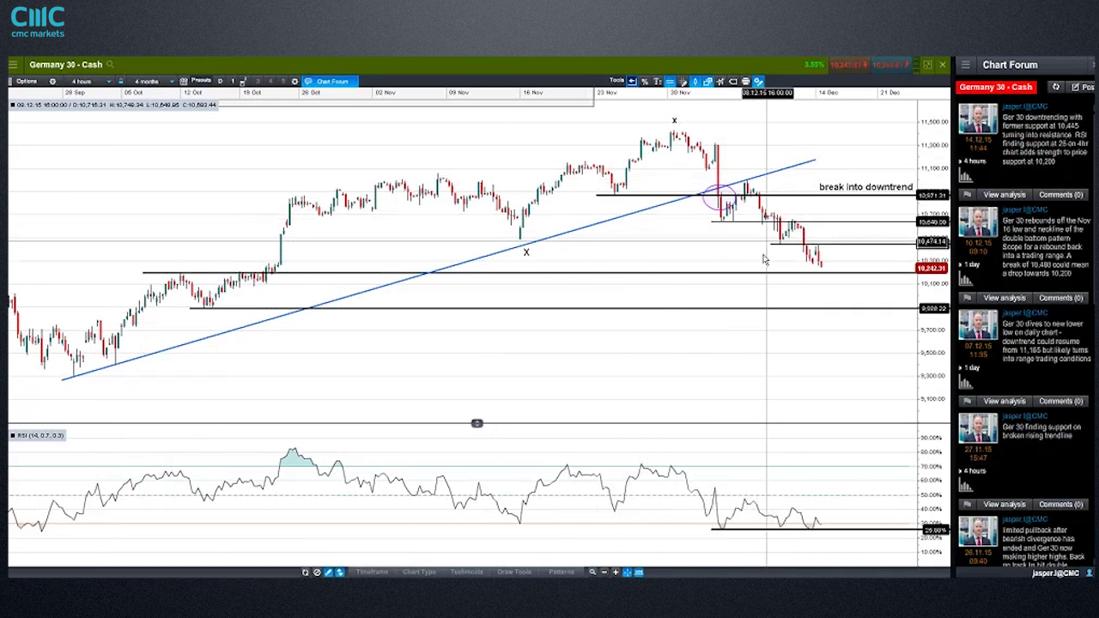
pyautogui.scroll(1, 789, 264)
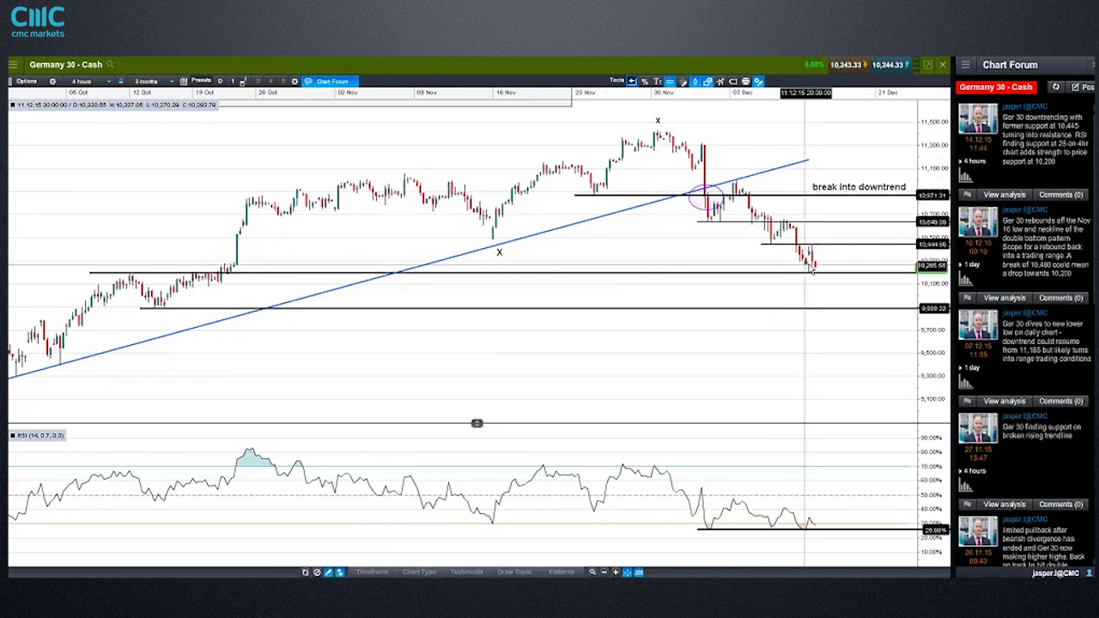
pyautogui.click(767, 247)
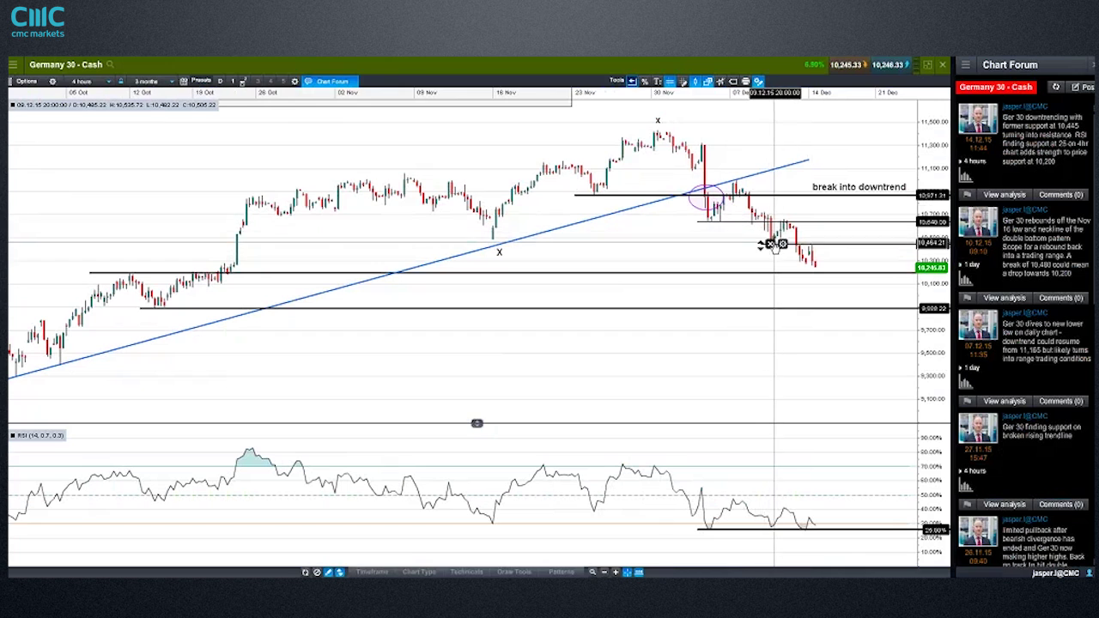
pyautogui.moveTo(773, 246)
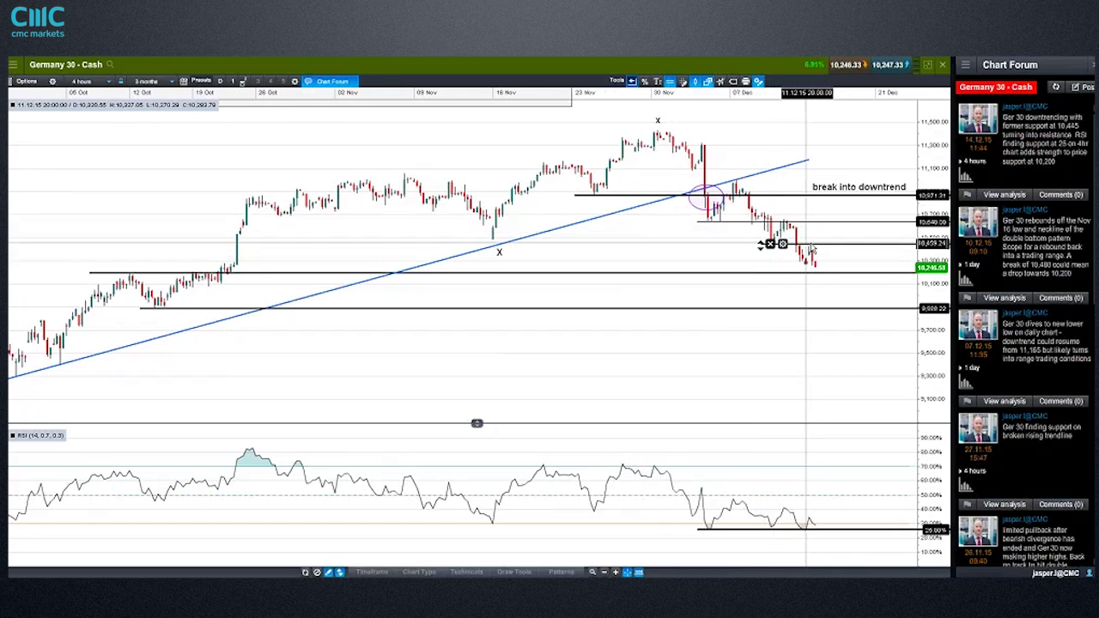
pyautogui.click(817, 273)
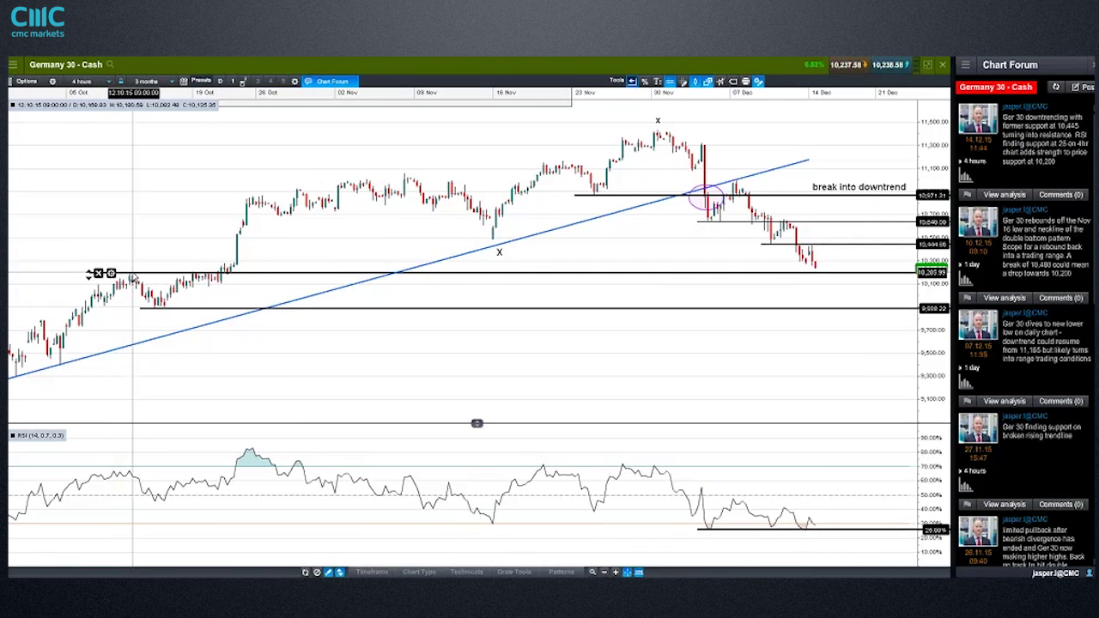
pyautogui.moveTo(133, 277)
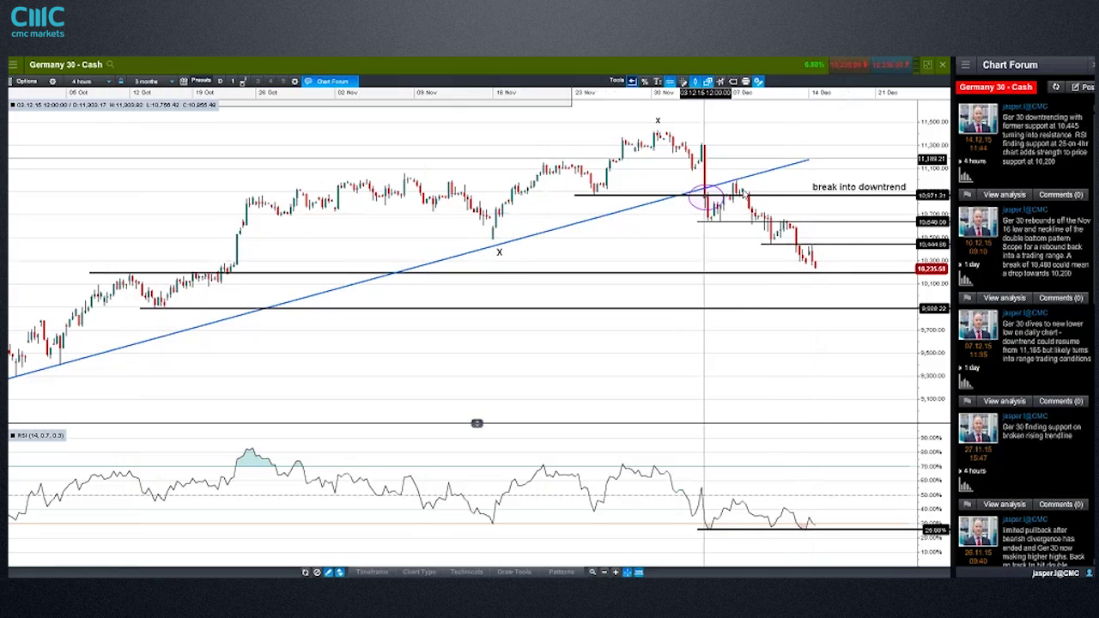
pyautogui.moveTo(818, 257)
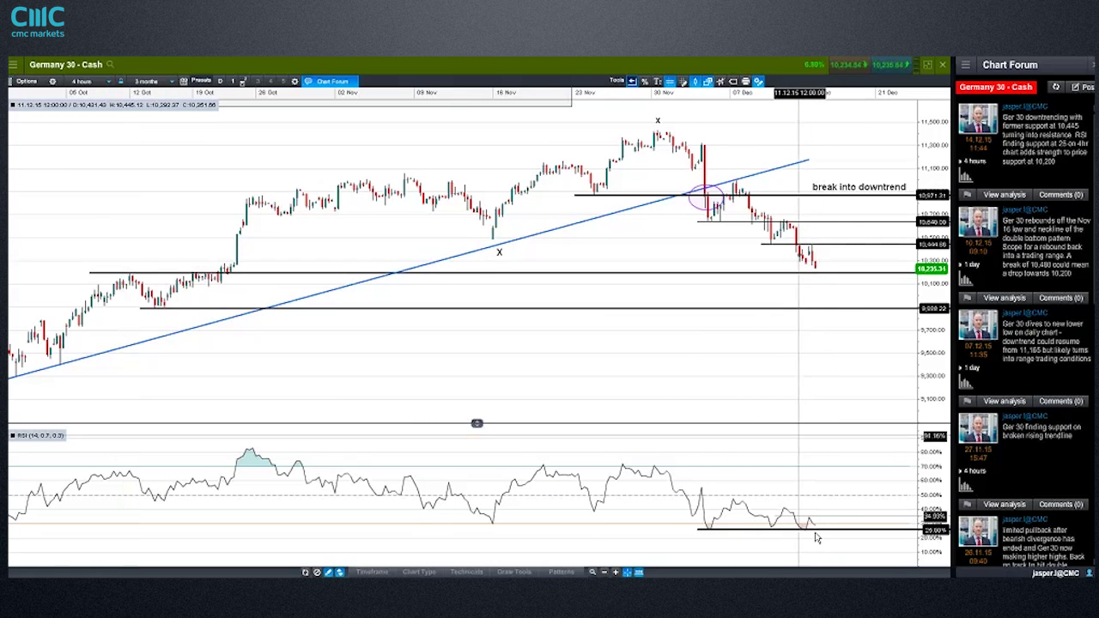
pyautogui.click(813, 272)
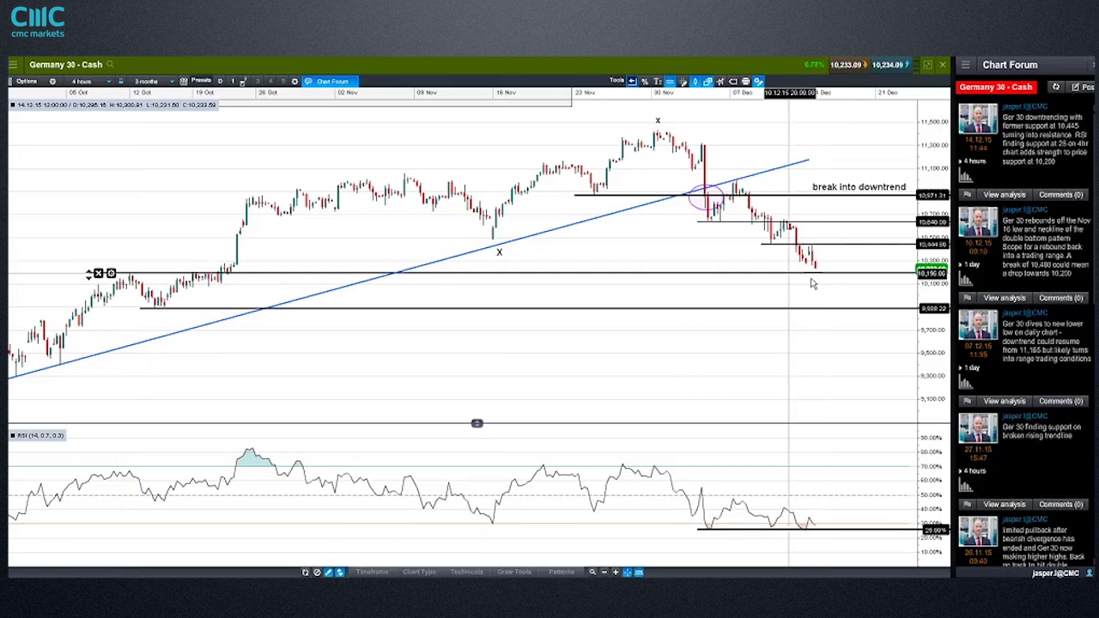
pyautogui.click(828, 292)
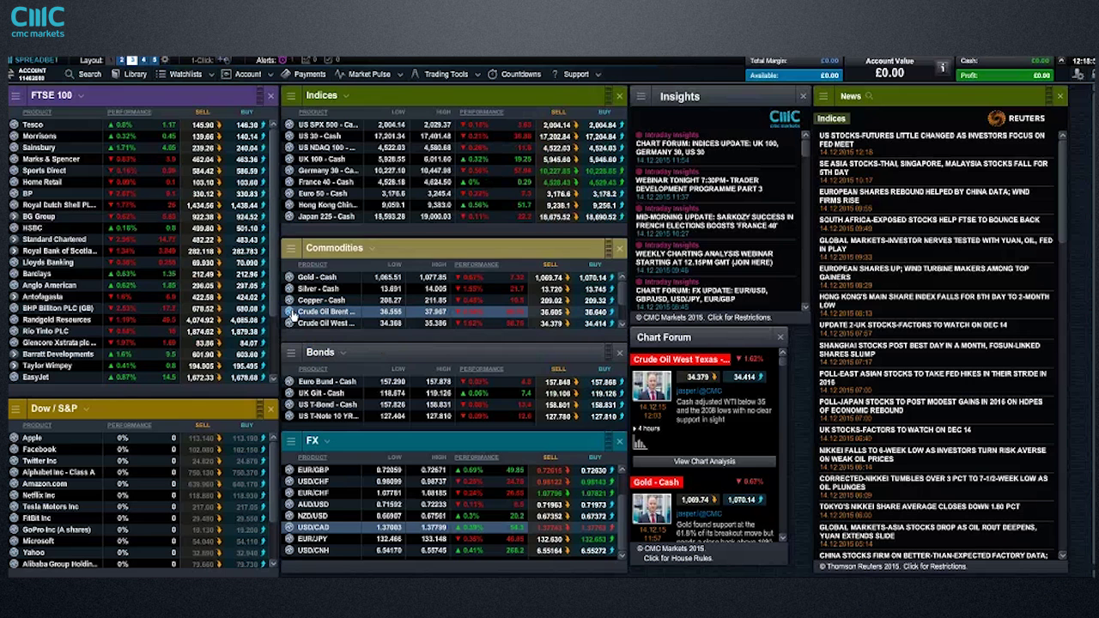
# Step: Review the 2008 low and its horizontal line on the saved Crude Oil Brent - Cash chart, and close that chart
pyautogui.click(292, 316)
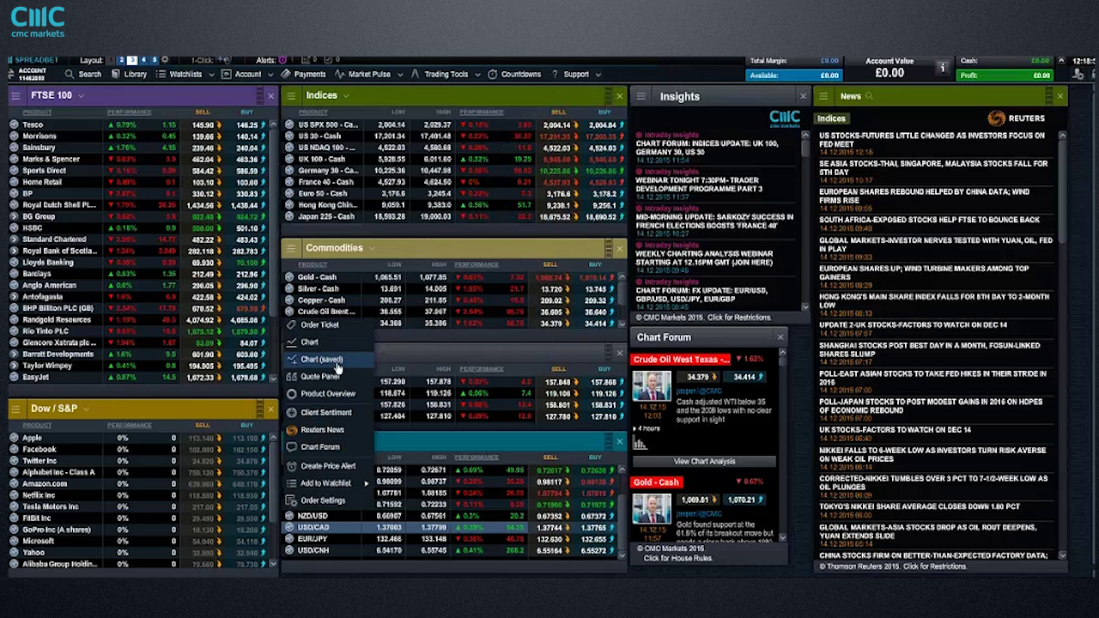
pyautogui.click(728, 215)
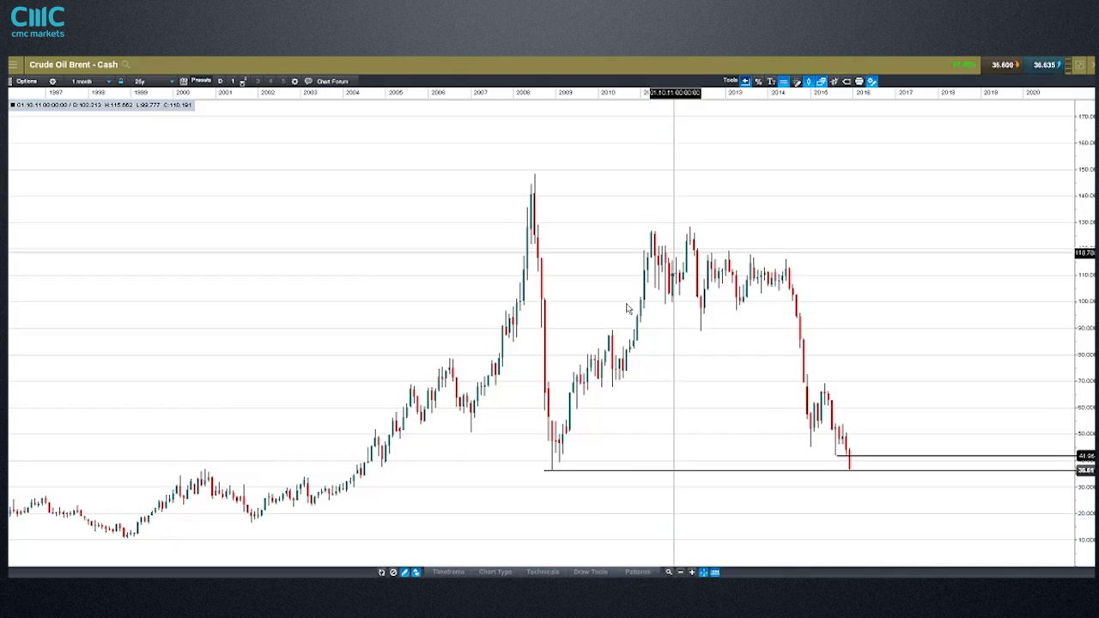
pyautogui.scroll(2, 605, 379)
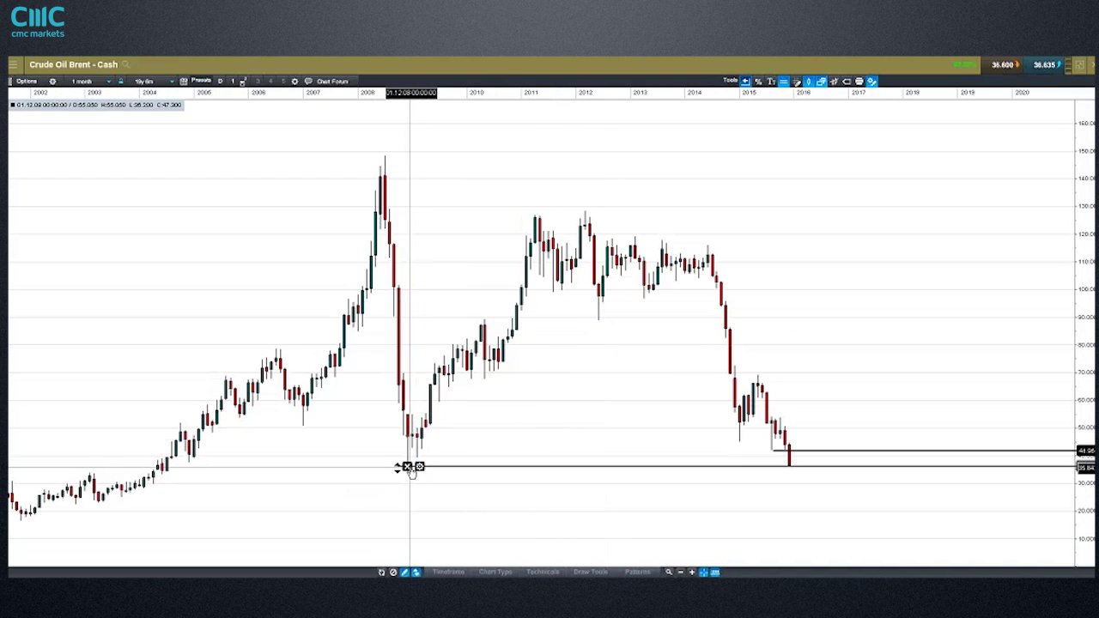
pyautogui.moveTo(410, 469)
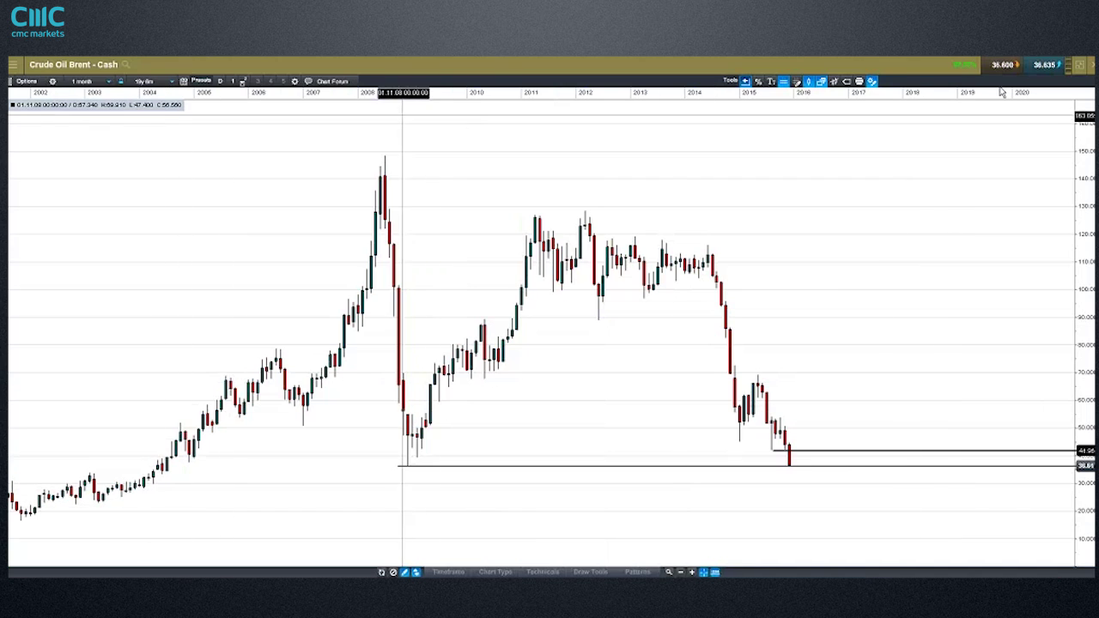
pyautogui.click(1091, 72)
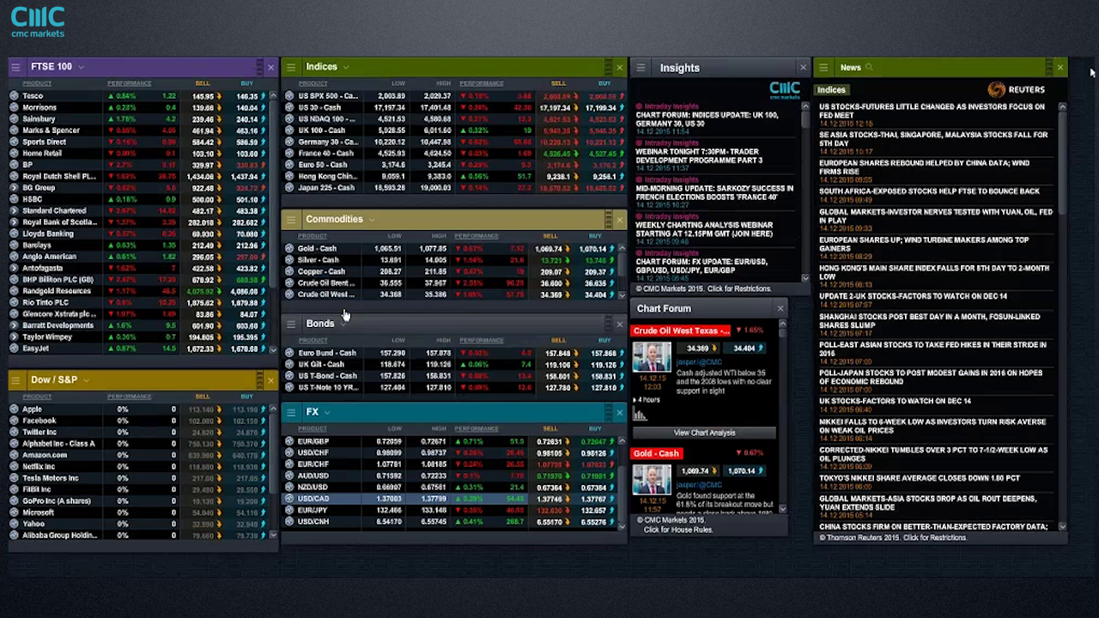
# Step: Open the Crude Oil West Texas - Cash chart and set its interval to 1 month
pyautogui.click(344, 352)
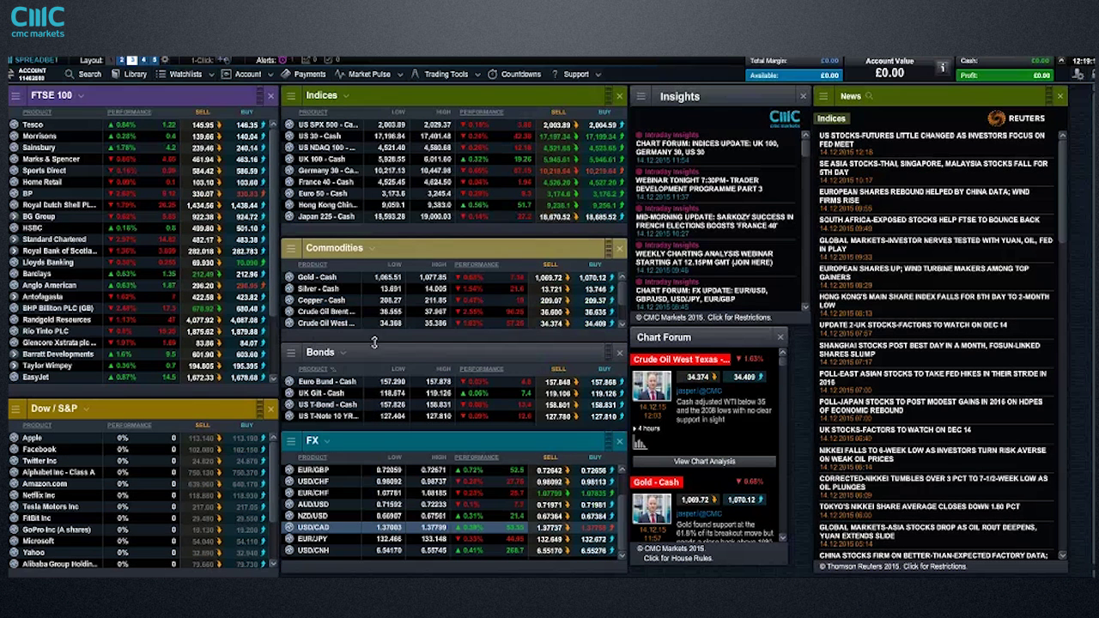
pyautogui.doubleClick(344, 323)
pyautogui.click(730, 212)
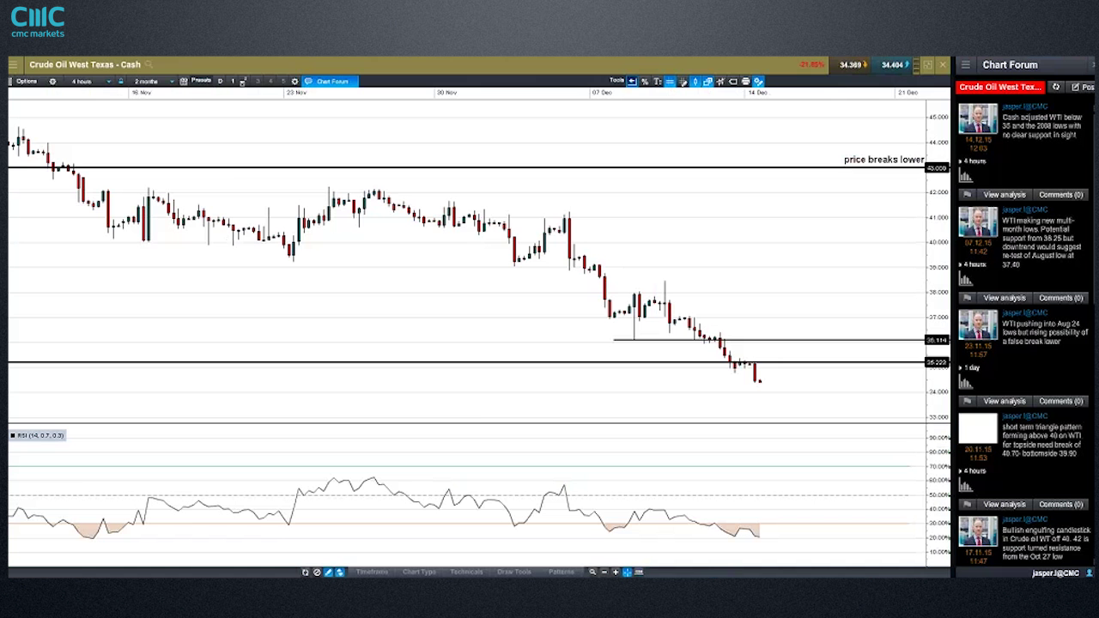
pyautogui.click(83, 81)
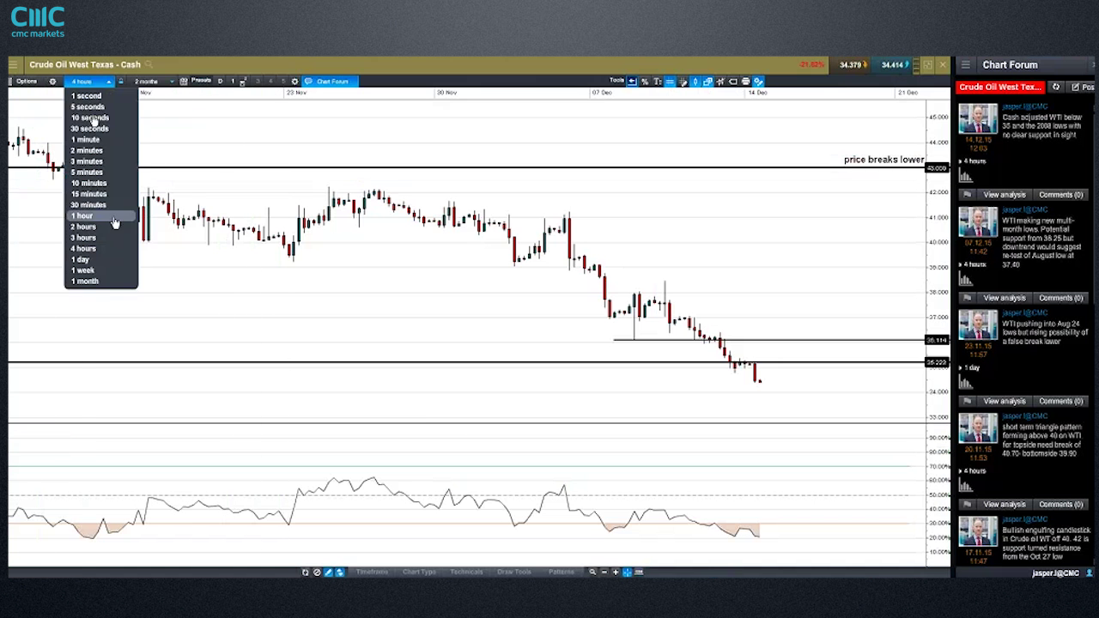
pyautogui.click(85, 280)
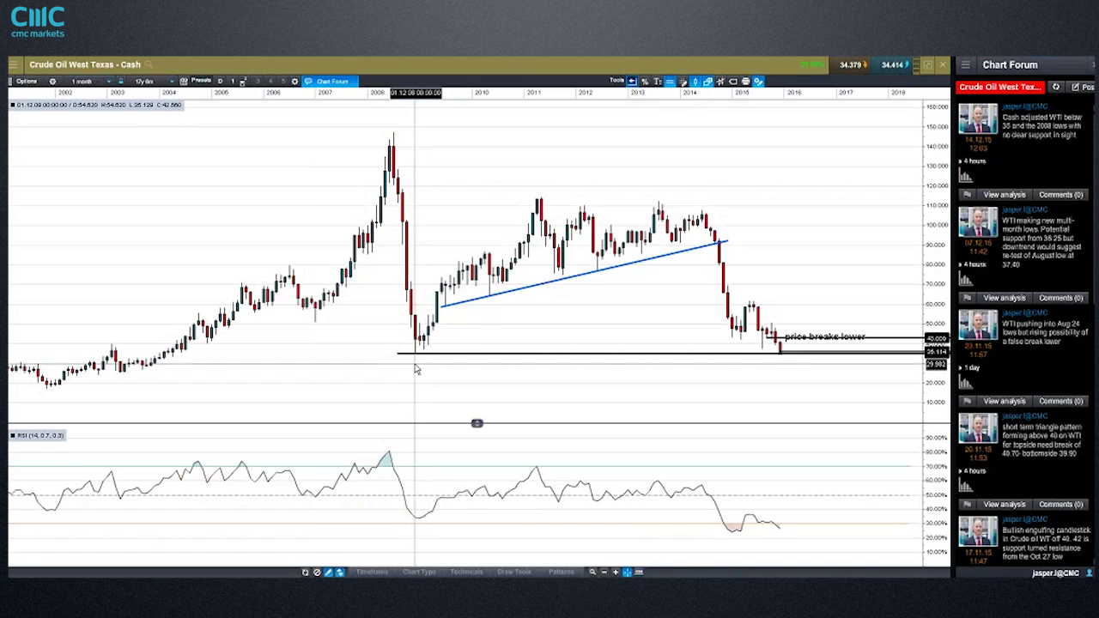
# Step: Examine the monthly West Texas chart from the 2008 low to the 2015 prices, comparing them with the long horizontal line
pyautogui.moveTo(415, 369)
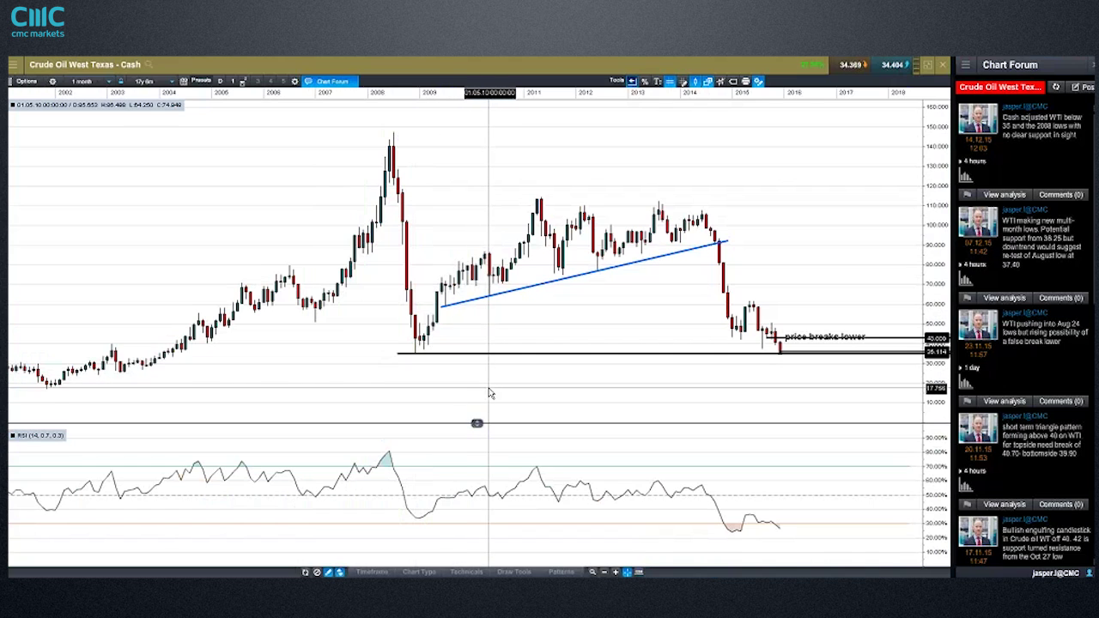
pyautogui.moveTo(489, 394)
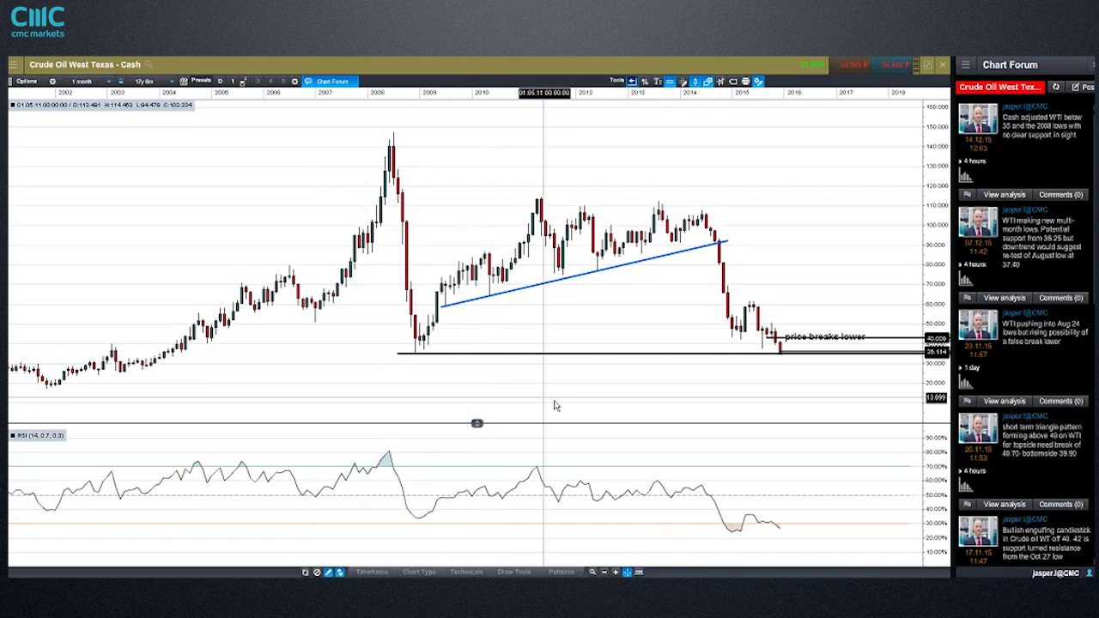
pyautogui.moveTo(567, 409)
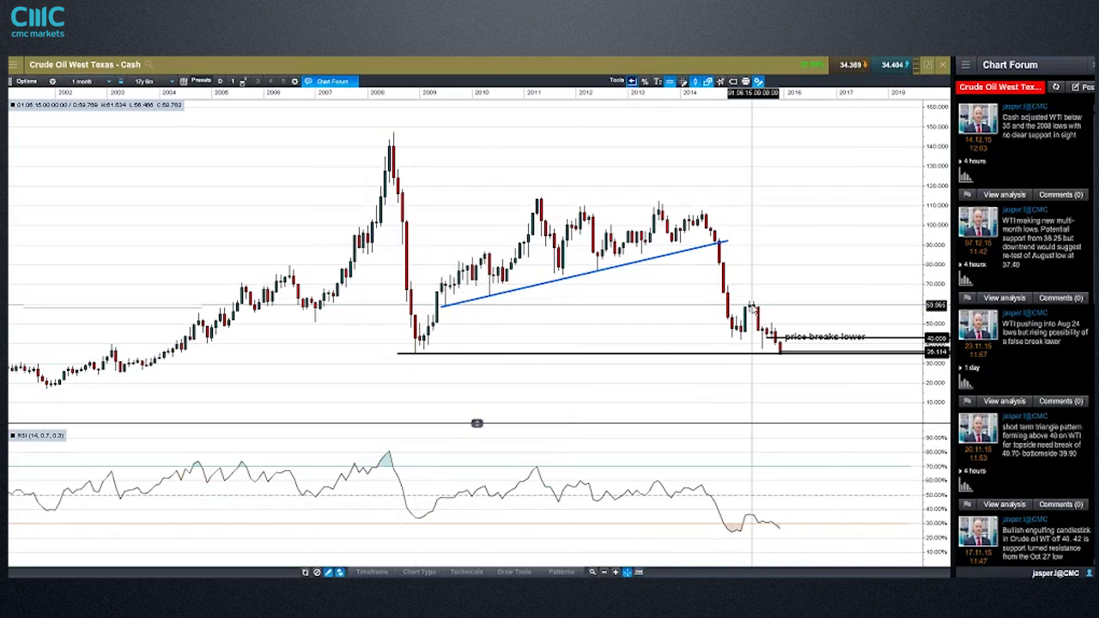
pyautogui.moveTo(752, 306)
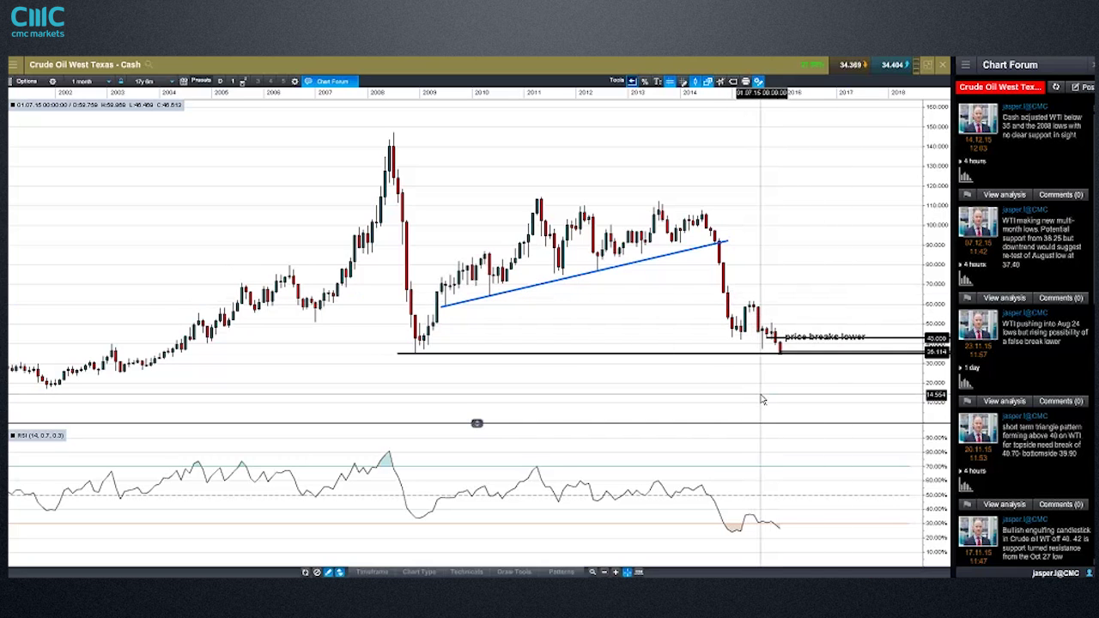
pyautogui.moveTo(762, 399)
pyautogui.moveTo(486, 359)
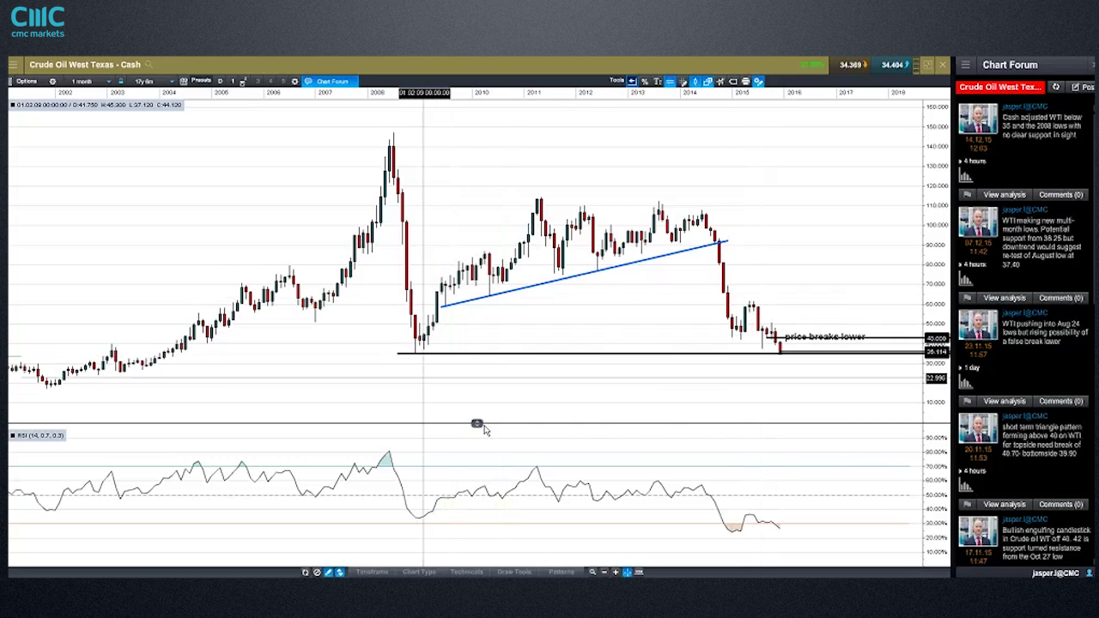
pyautogui.moveTo(541, 429)
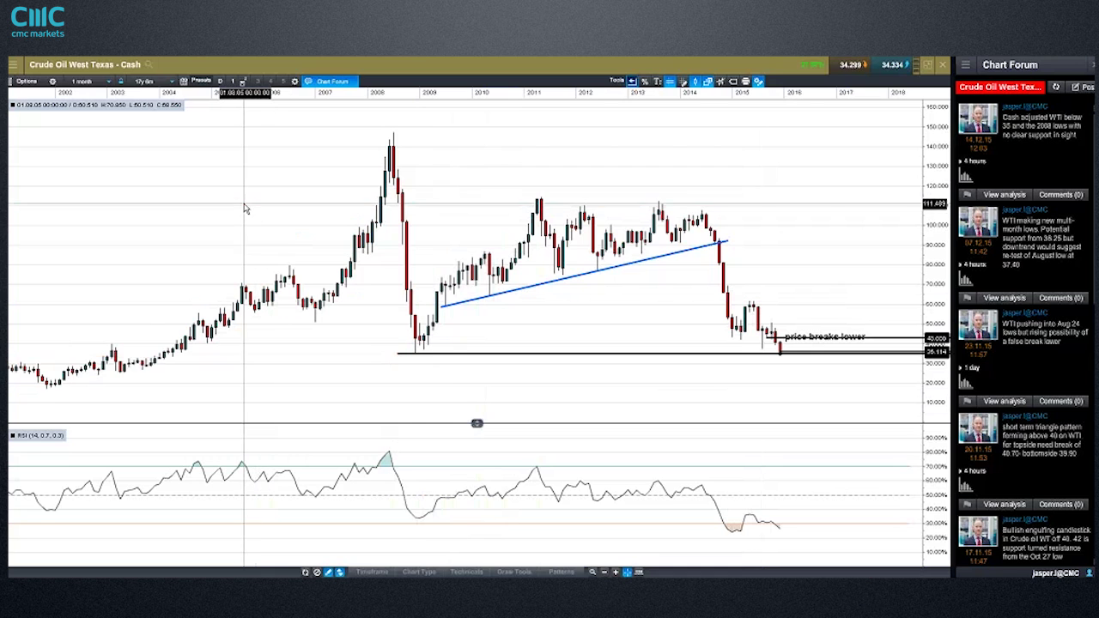
# Step: View the West Texas chart at the 4 hours interval and switch it to 1 day
pyautogui.click(82, 82)
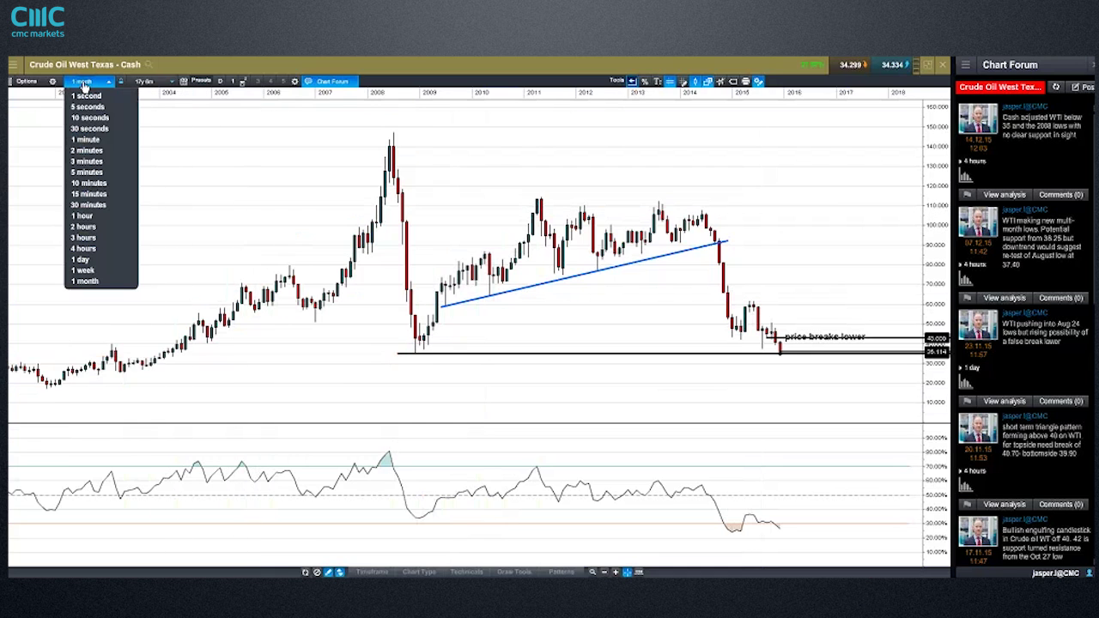
pyautogui.click(107, 248)
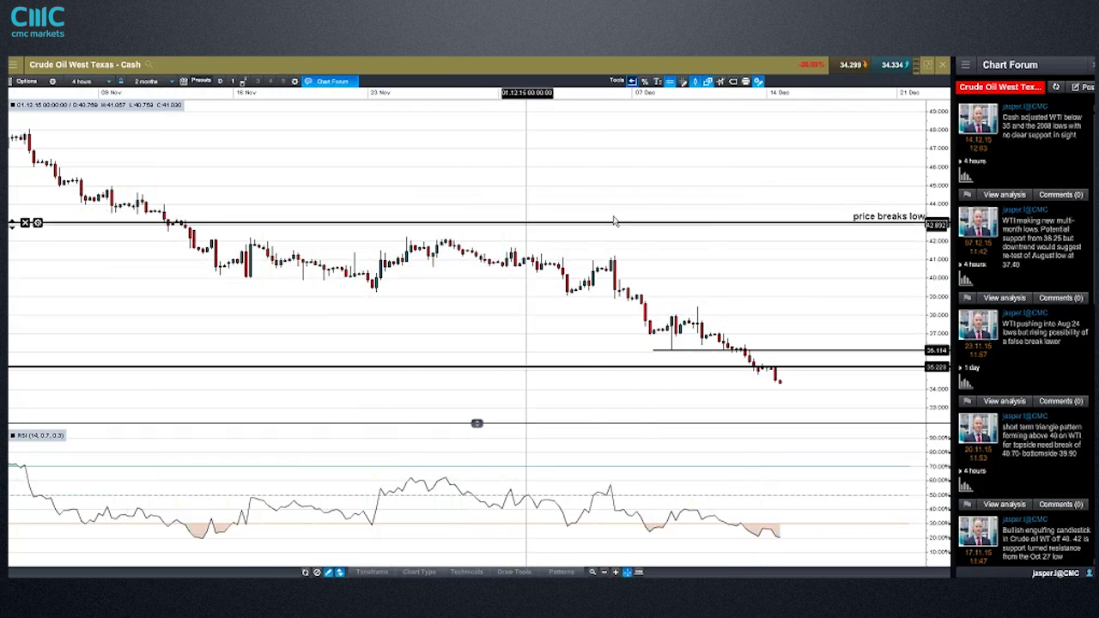
pyautogui.click(86, 81)
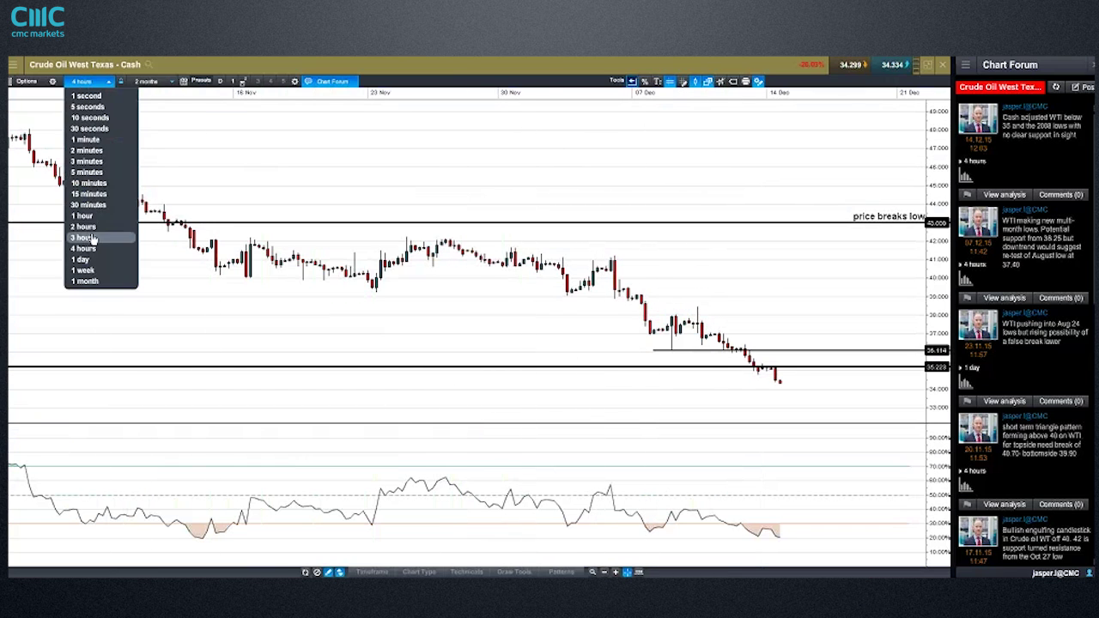
pyautogui.click(81, 259)
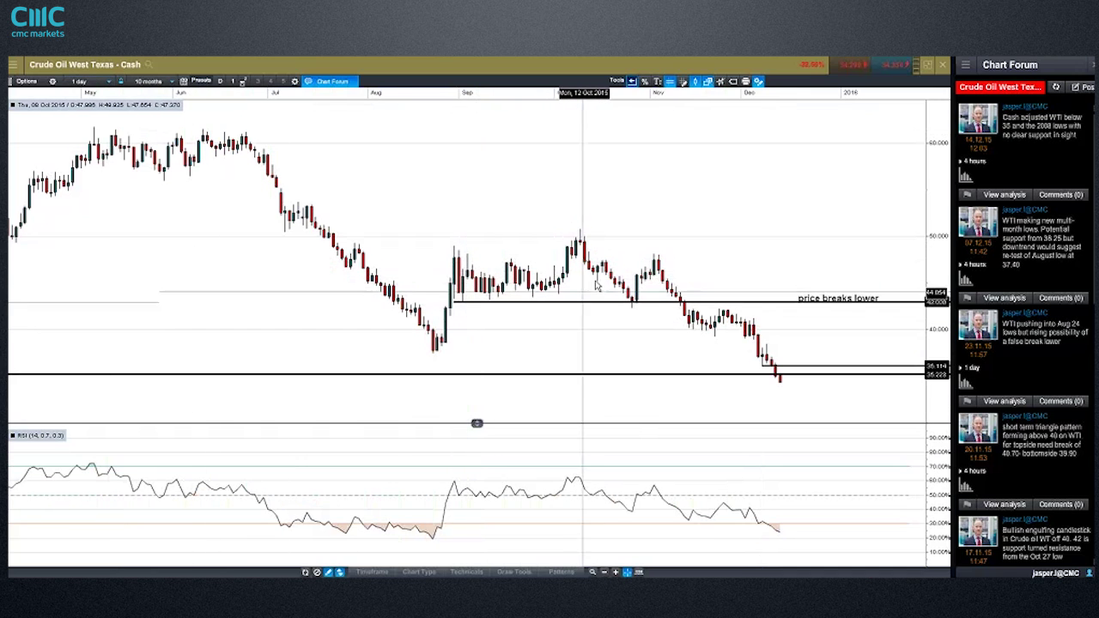
# Step: Examine the November price action around the horizontal line labelled "price breaks lower" on the daily West Texas chart
pyautogui.rightClick(670, 302)
pyautogui.click(677, 302)
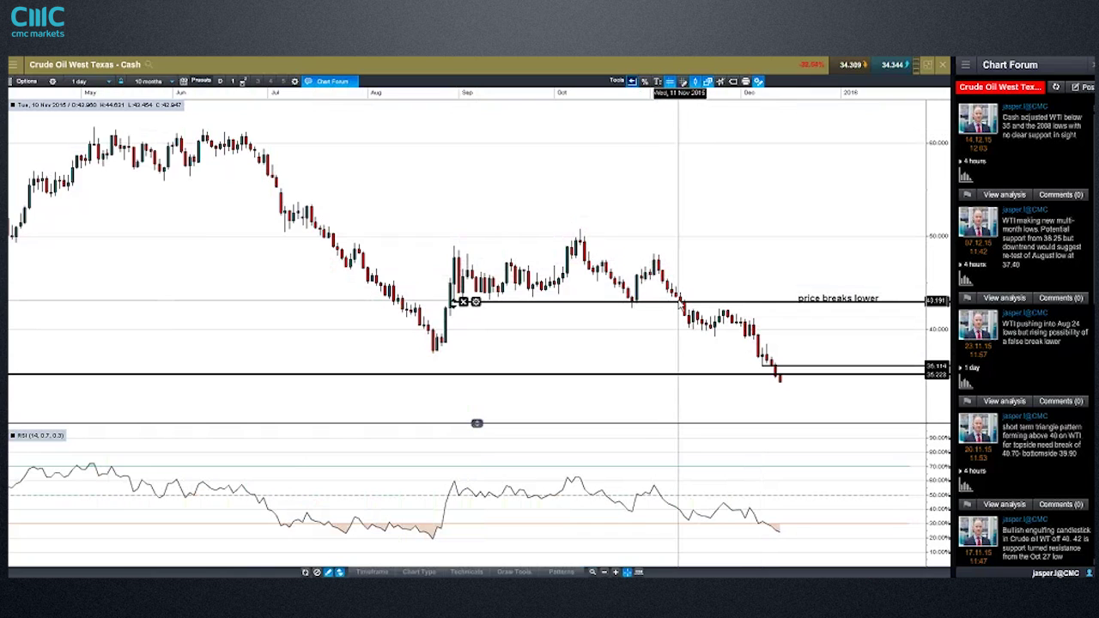
pyautogui.moveTo(684, 302); pyautogui.dragTo(685, 305)
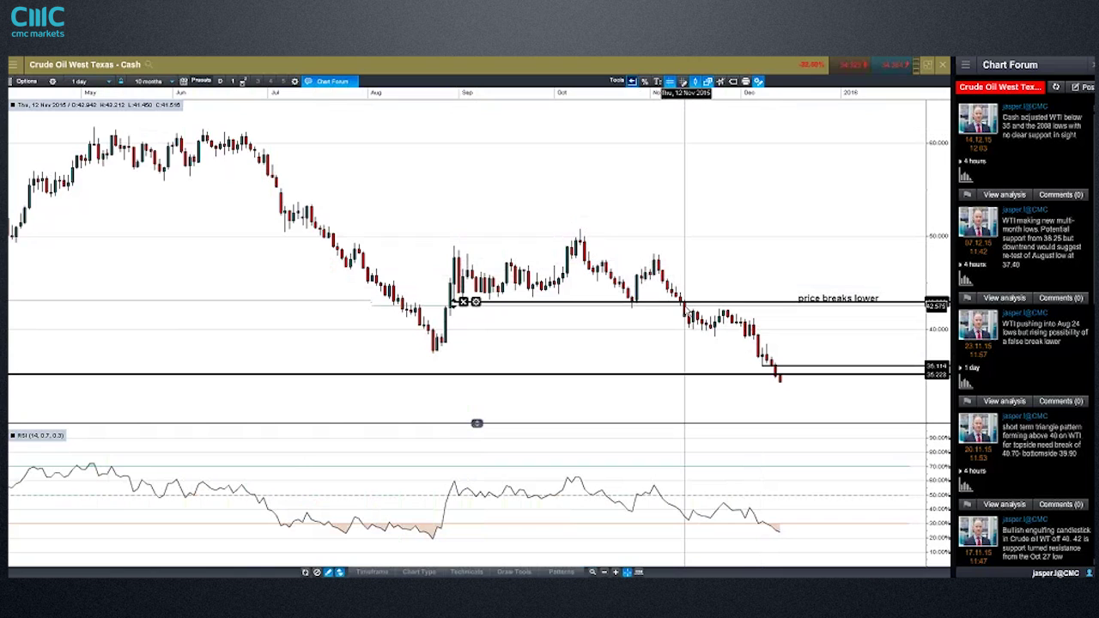
pyautogui.moveTo(685, 305)
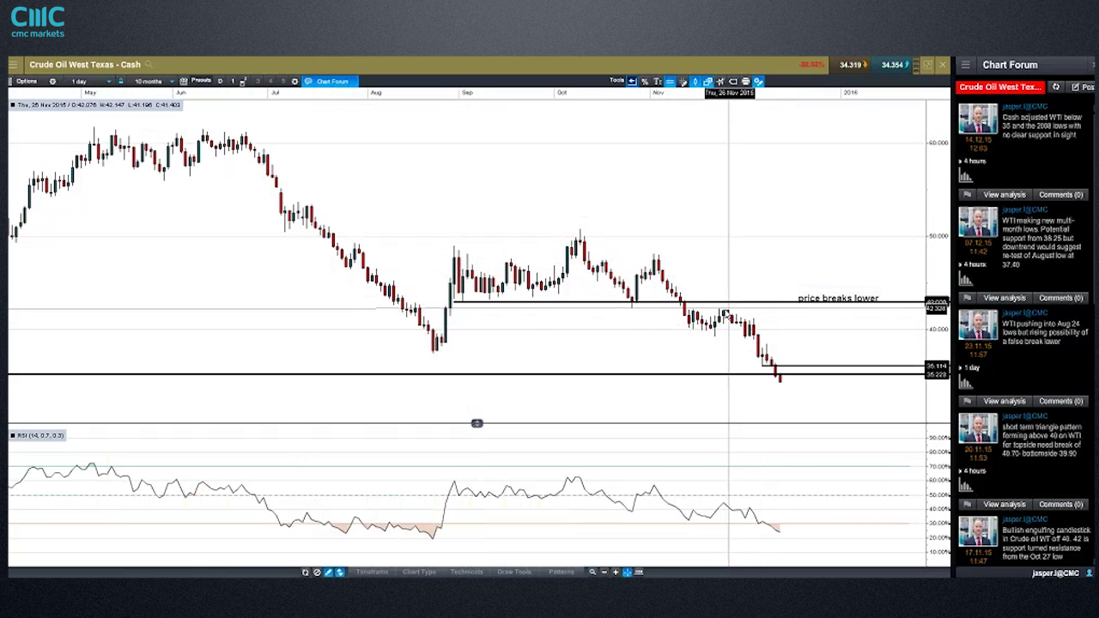
pyautogui.moveTo(726, 311); pyautogui.dragTo(729, 308)
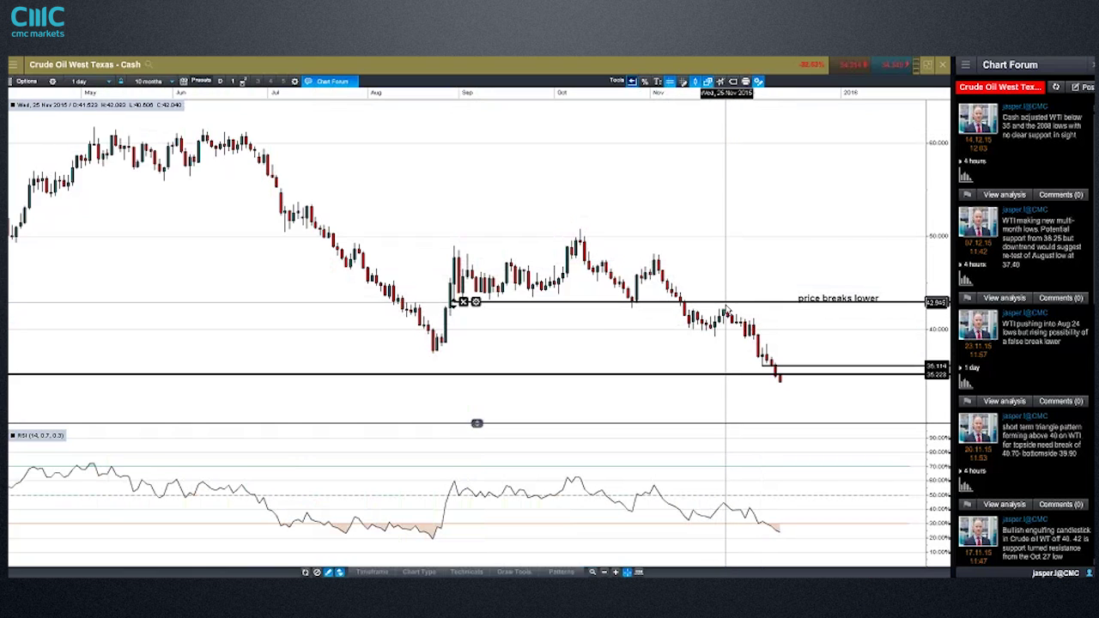
# Step: Review the late-November to mid-December price action and RSI on the daily West Texas chart, and close that chart
pyautogui.rightClick(622, 313)
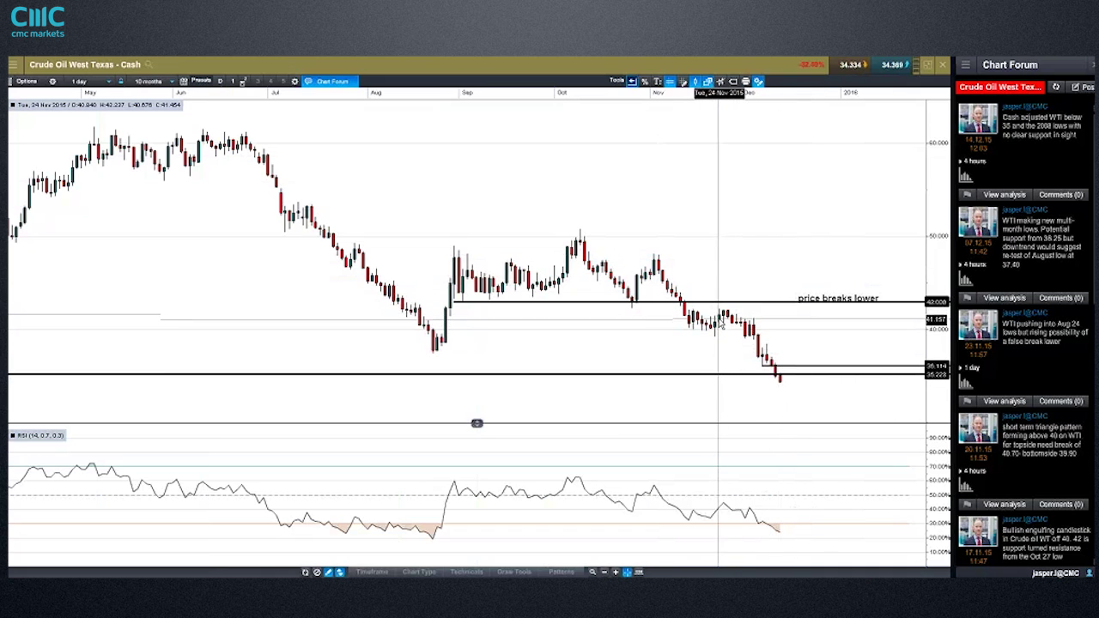
pyautogui.moveTo(721, 322)
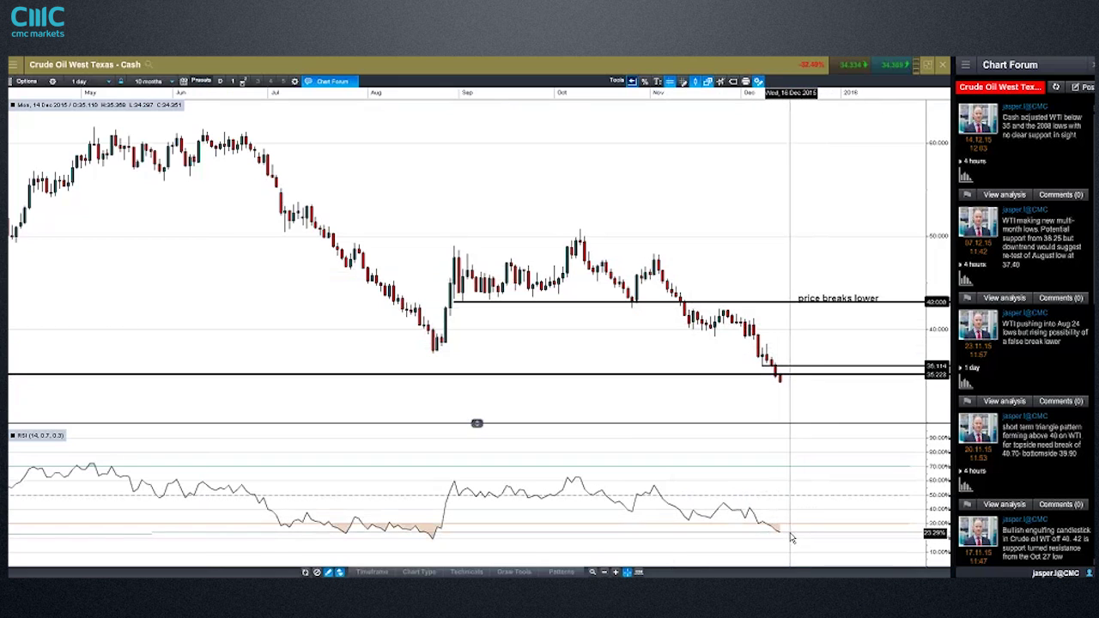
pyautogui.click(795, 374)
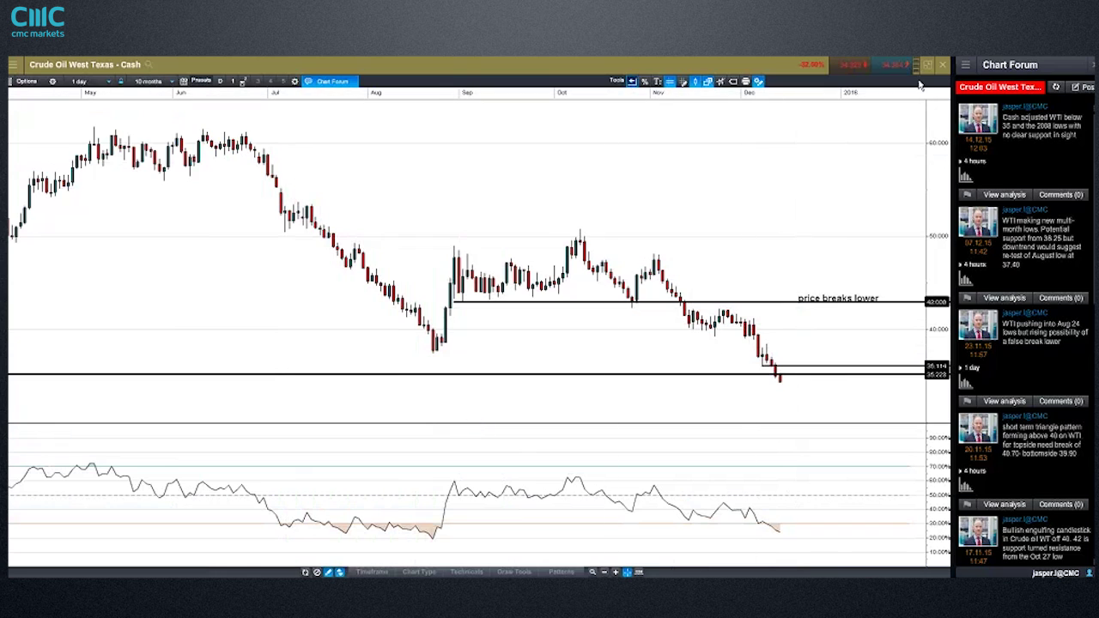
pyautogui.click(943, 66)
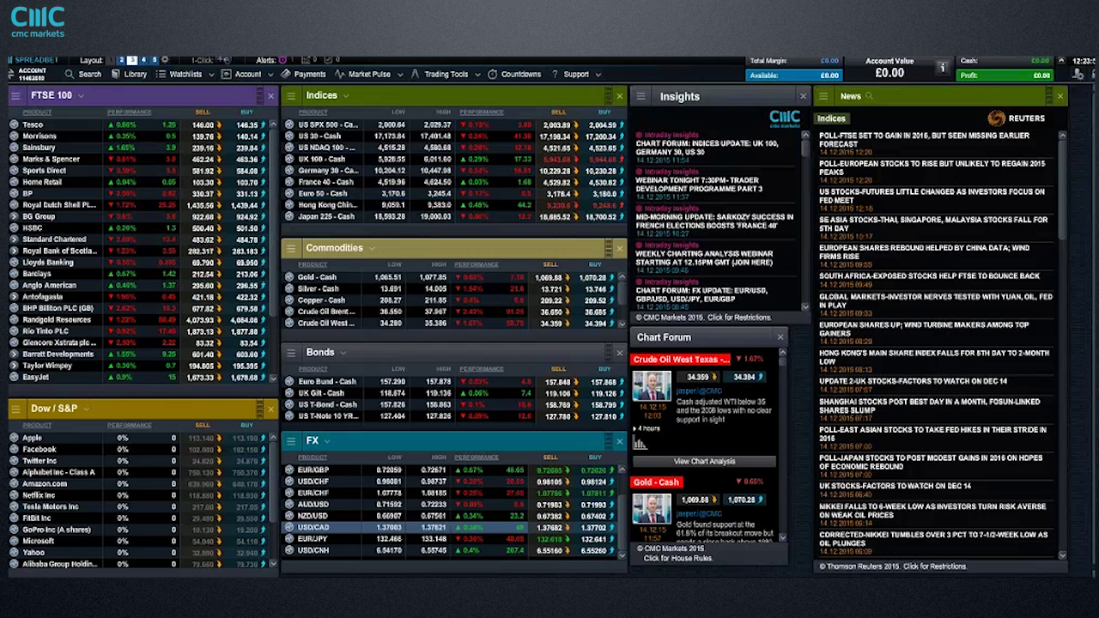
# Step: Search the product library for "dollar index" and open the US Dollar Index - Dec 2015 chart at full size
pyautogui.click(89, 76)
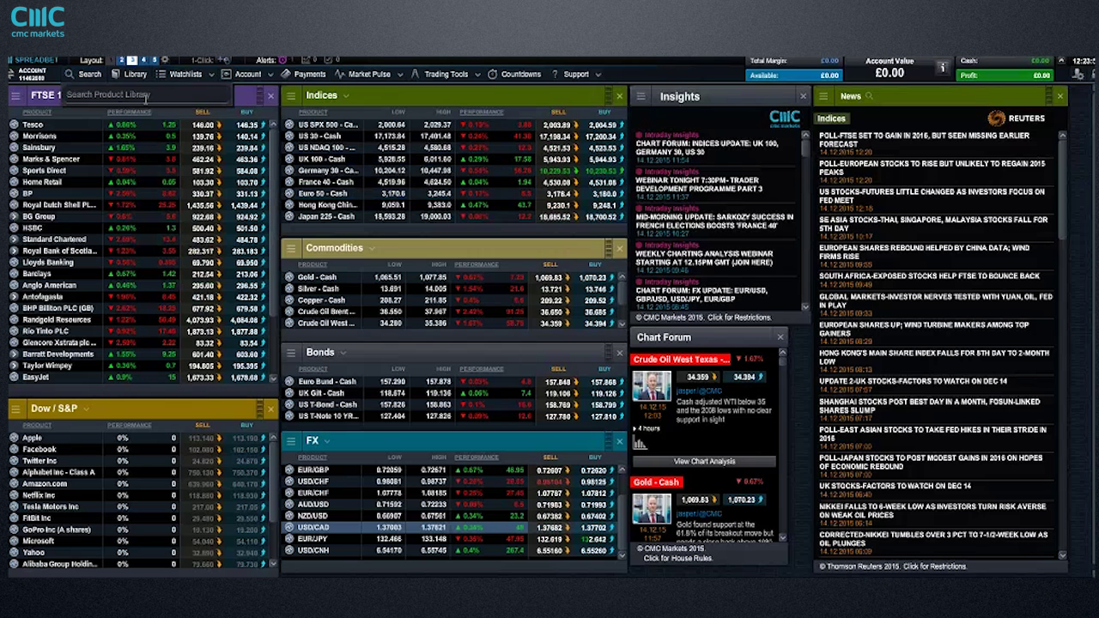
pyautogui.write('doll')
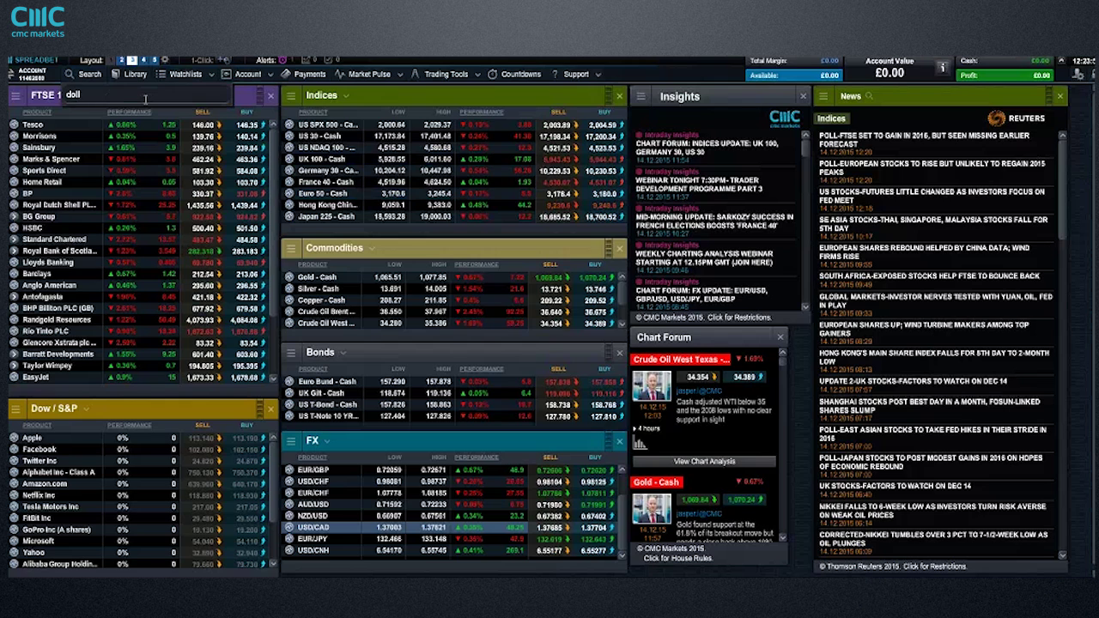
pyautogui.write('ar index')
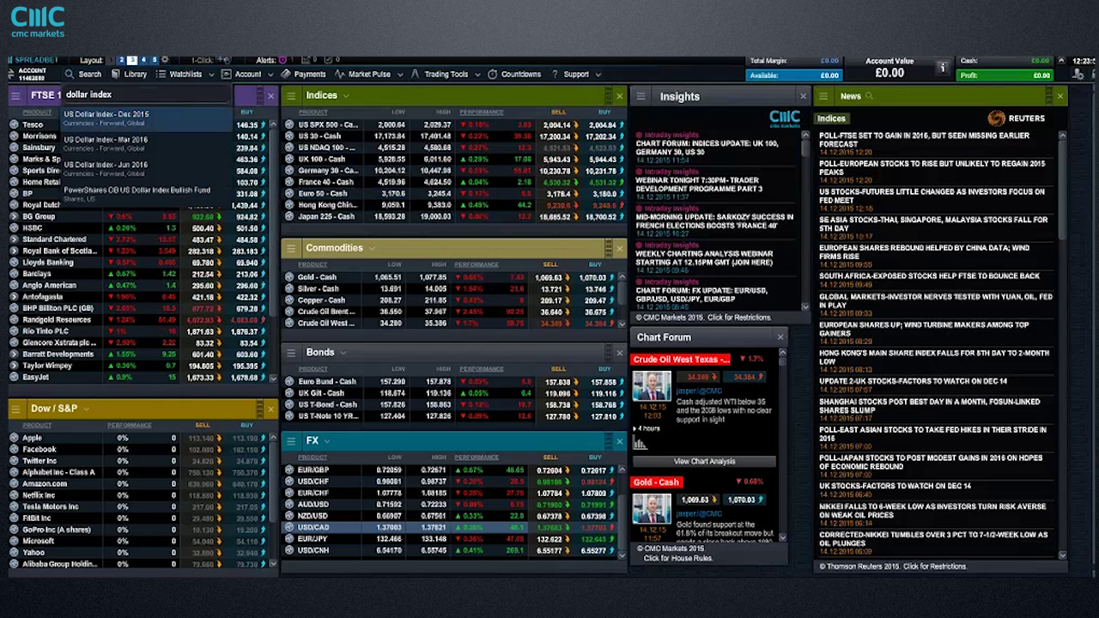
pyautogui.click(190, 150)
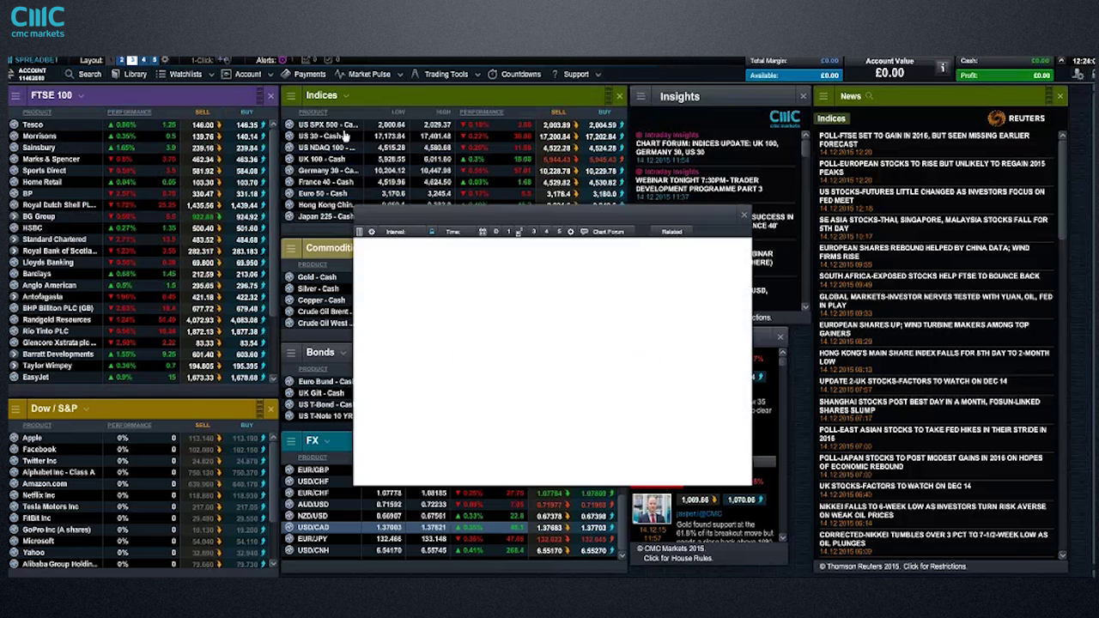
pyautogui.click(731, 214)
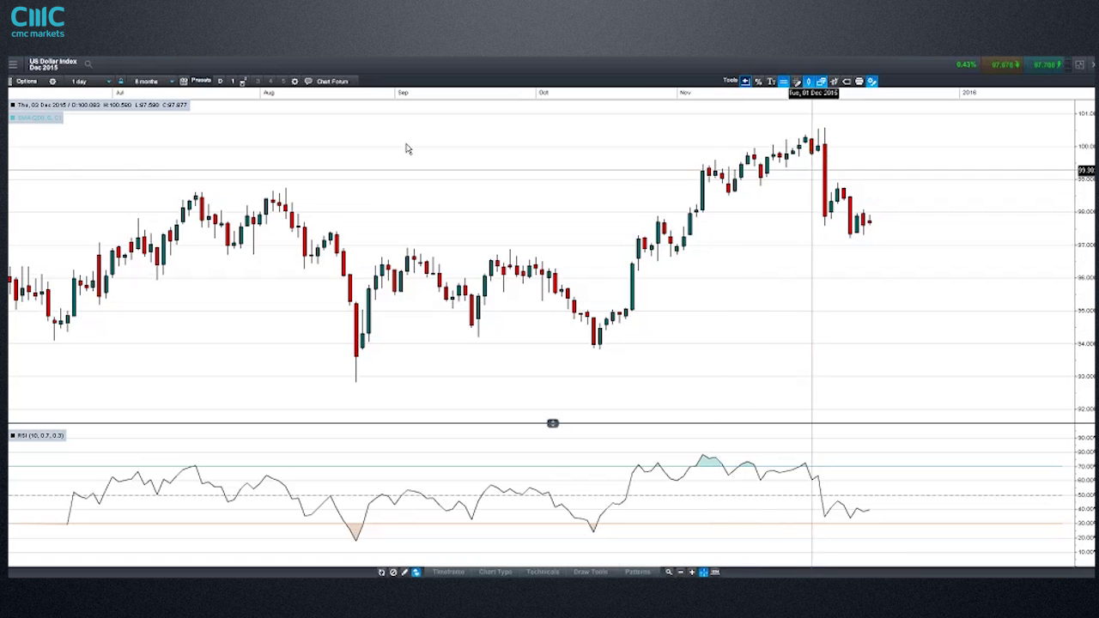
# Step: Set the US Dollar Index chart to the 1 week interval and inspect the candles of 29 November and 6 December 2015
pyautogui.click(86, 81)
pyautogui.click(110, 277)
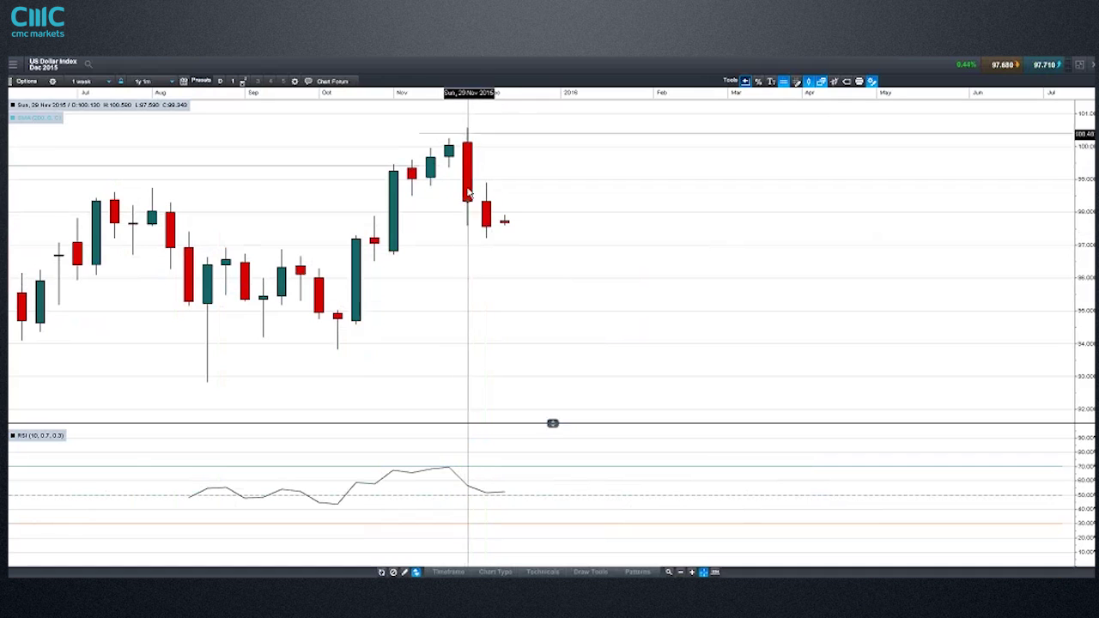
pyautogui.moveTo(465, 202)
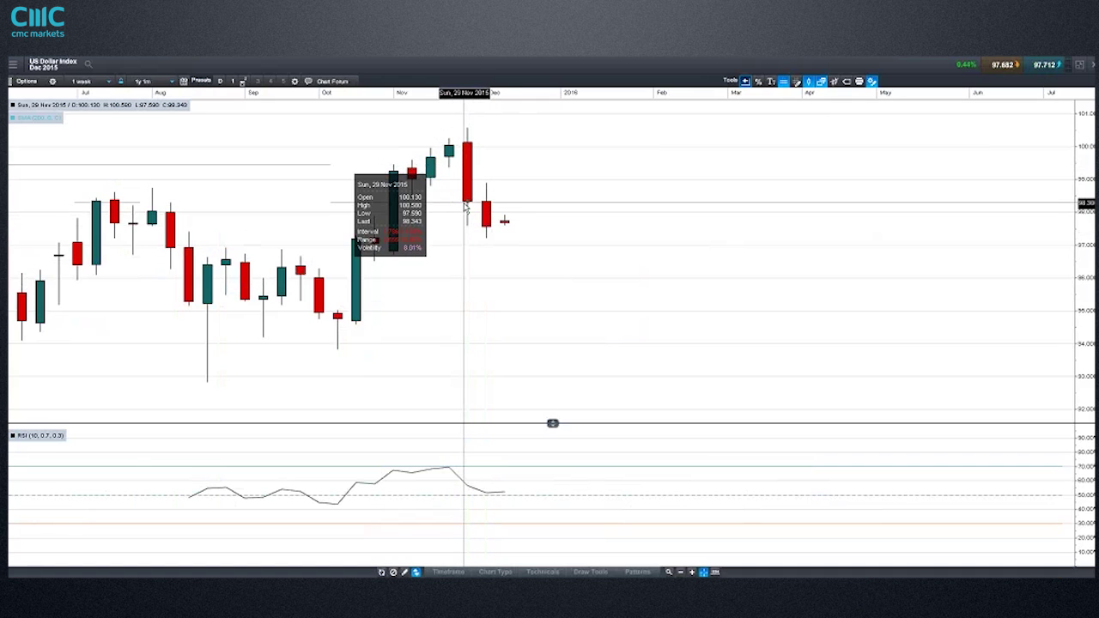
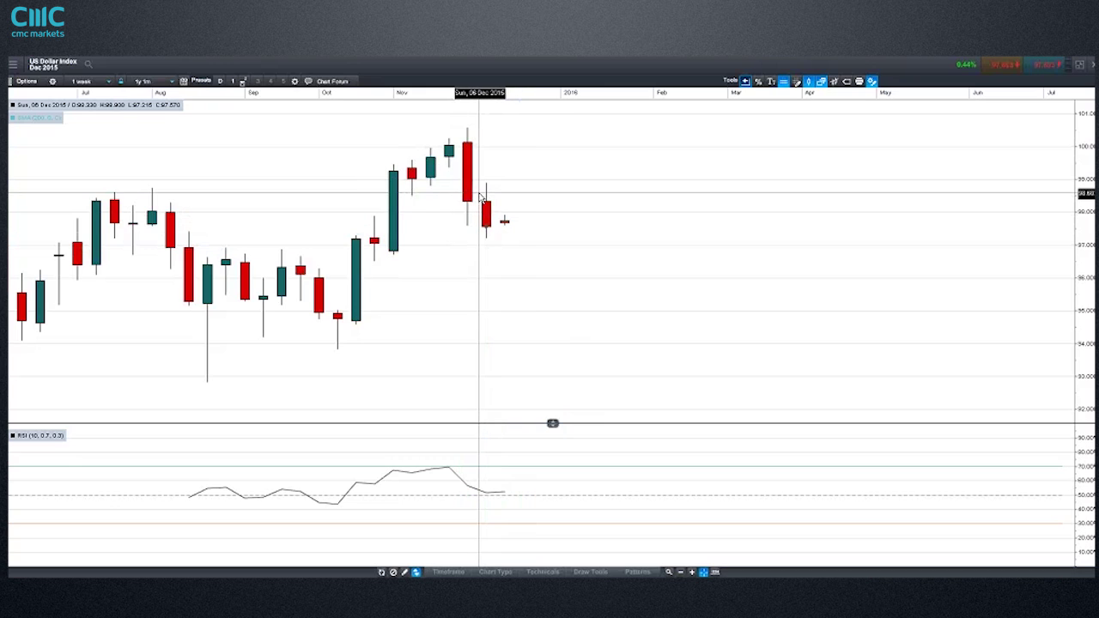
pyautogui.moveTo(479, 197)
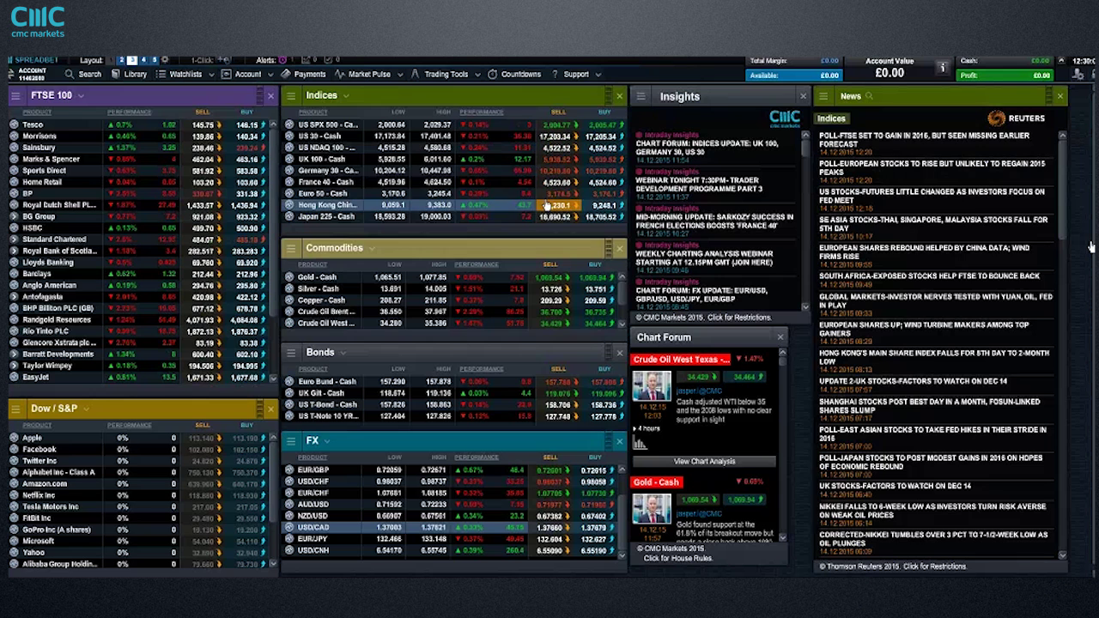
# Step: Open the saved chart of UK 100 - Cash from the Indices watchlist and maximize it
pyautogui.click(290, 159)
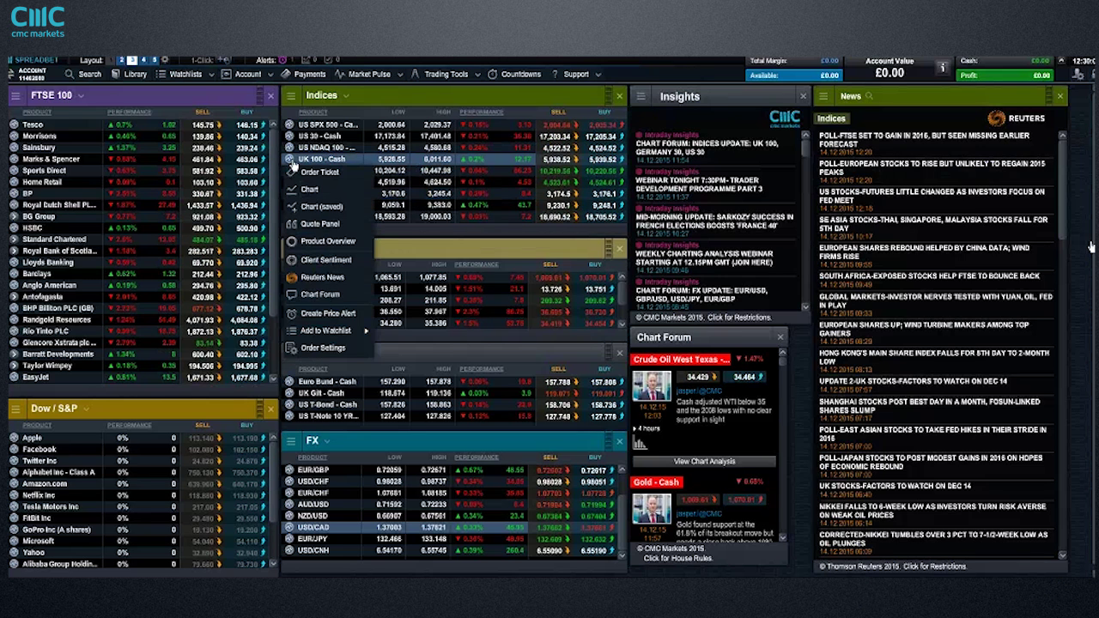
pyautogui.click(324, 207)
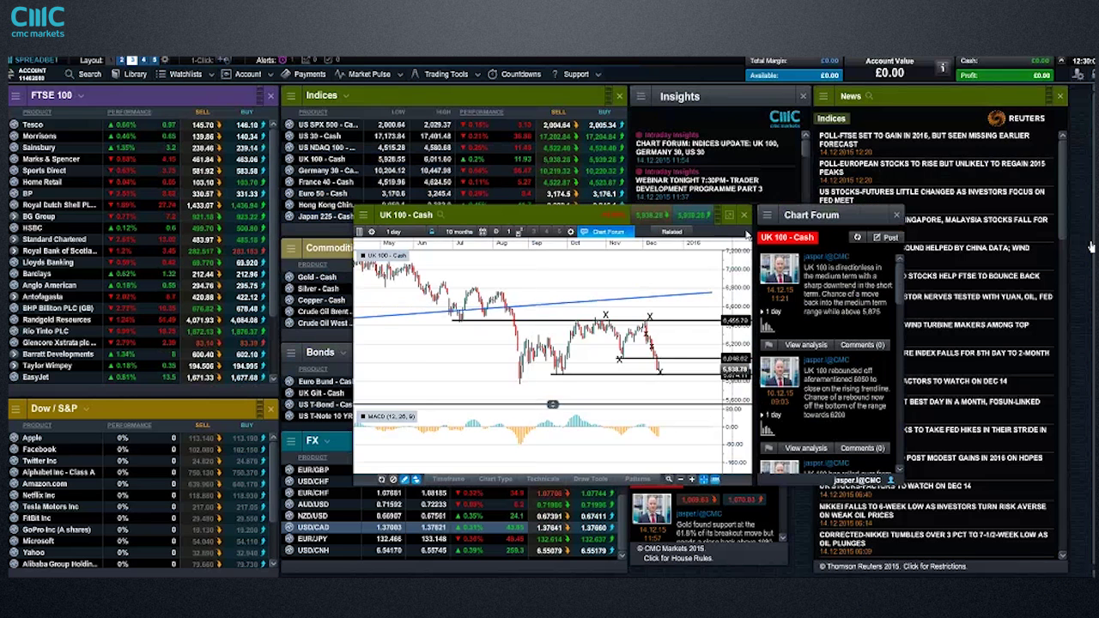
pyautogui.click(729, 215)
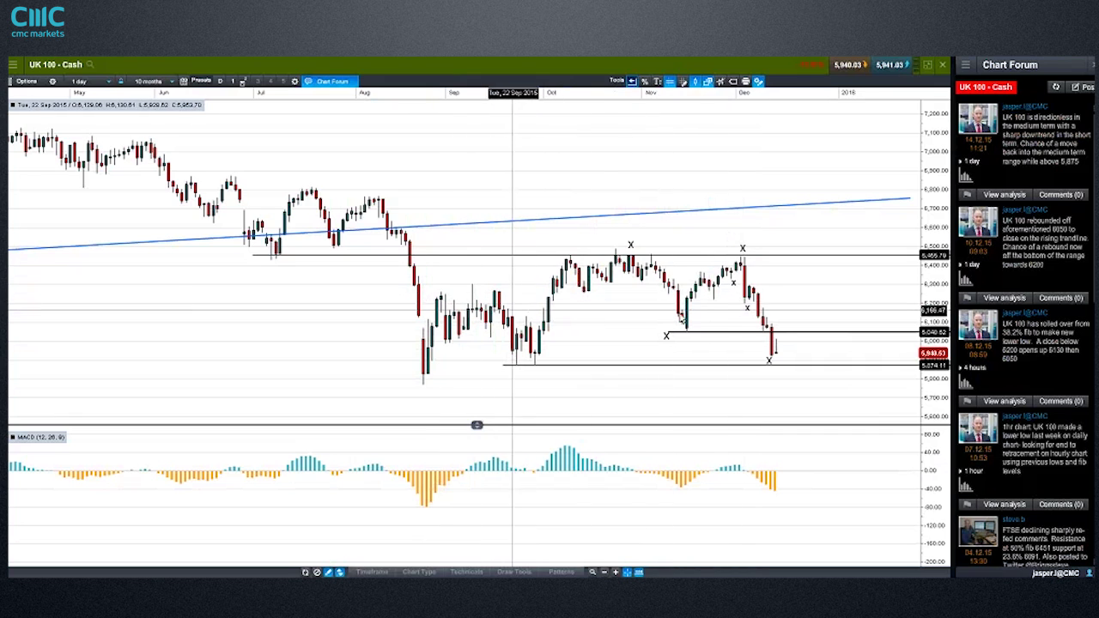
# Step: Set the UK 100 chart to the 1 week interval and examine prices since 2009 against the rising trendline and 2015 support line
pyautogui.click(86, 81)
pyautogui.click(113, 270)
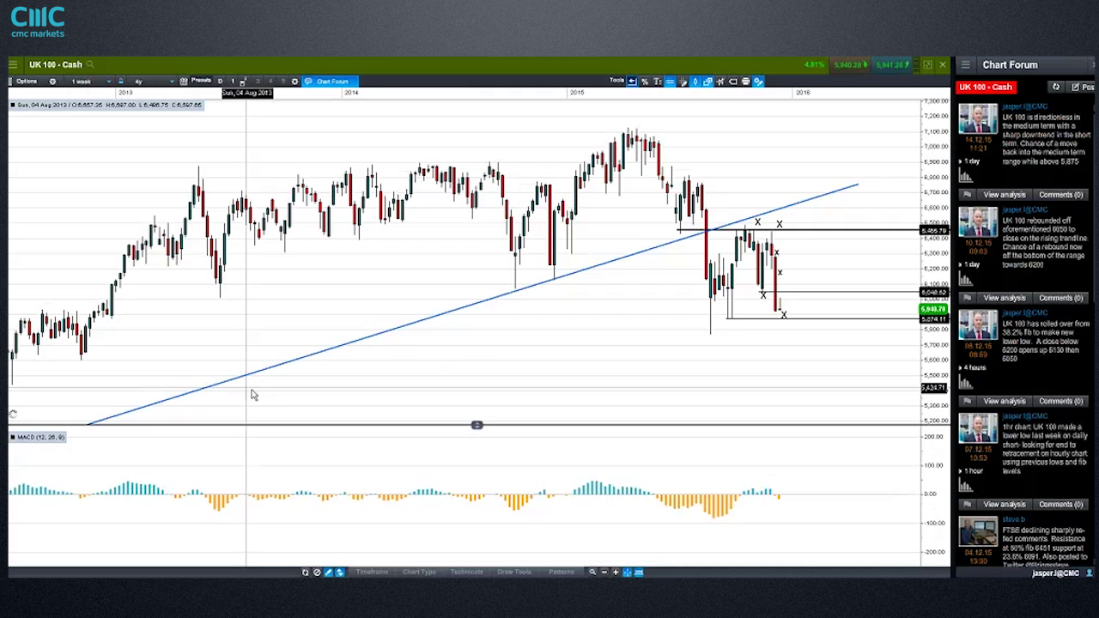
pyautogui.scroll(-5, 492, 352)
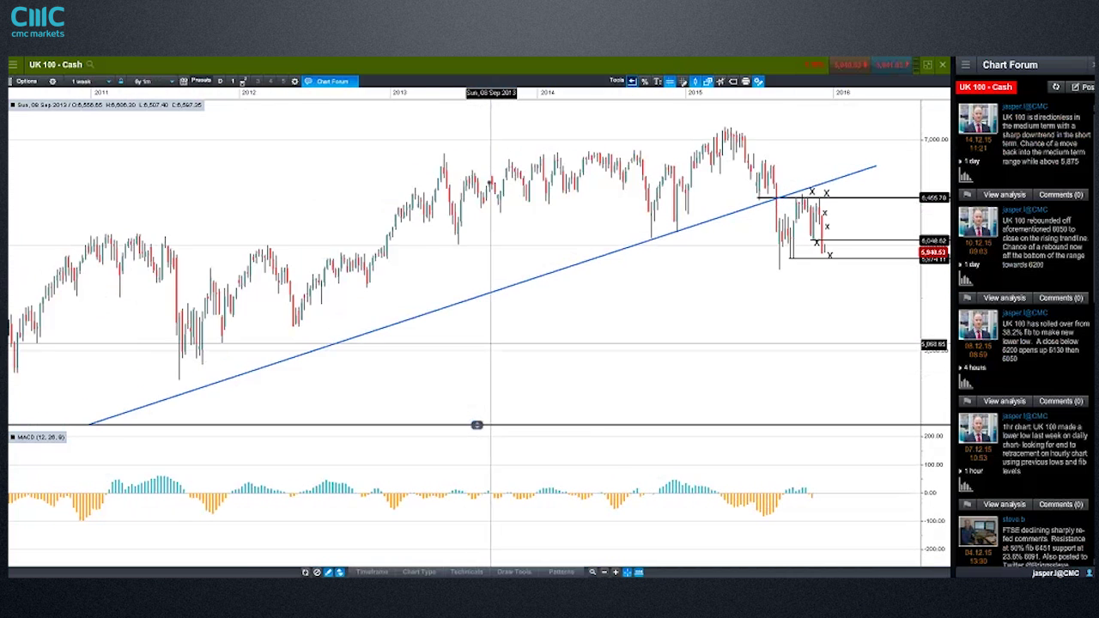
pyautogui.scroll(-2, 492, 349)
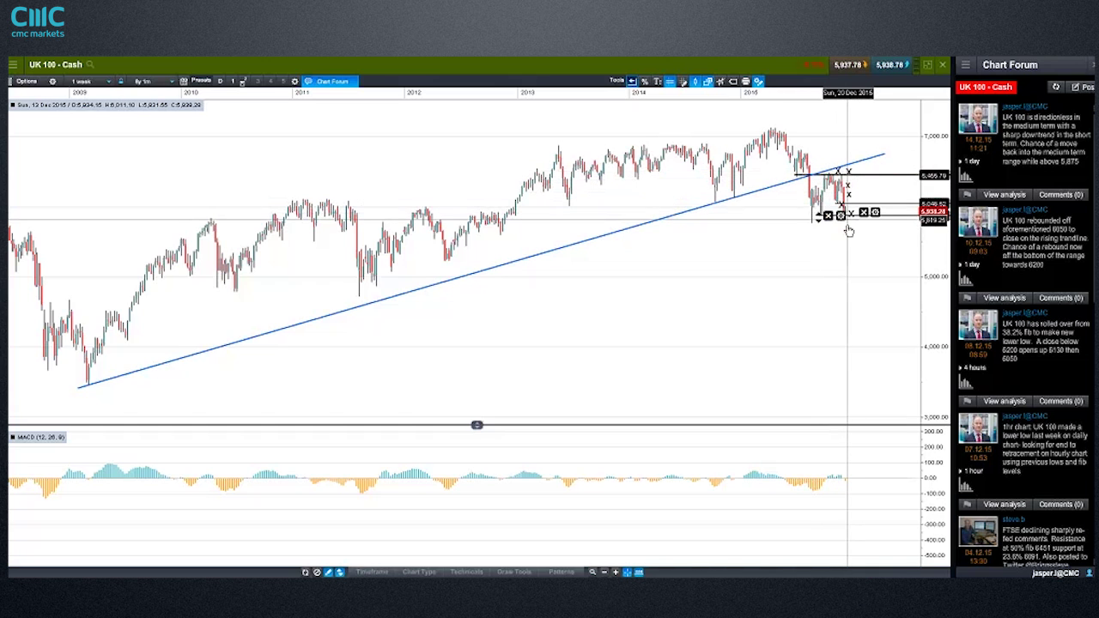
pyautogui.click(855, 297)
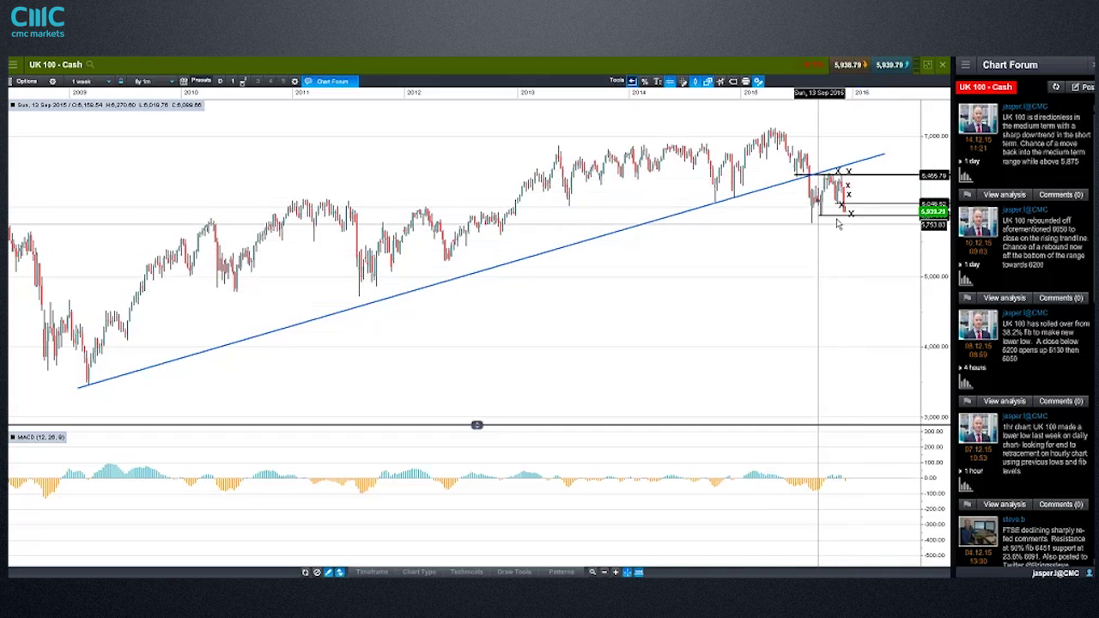
pyautogui.click(850, 218)
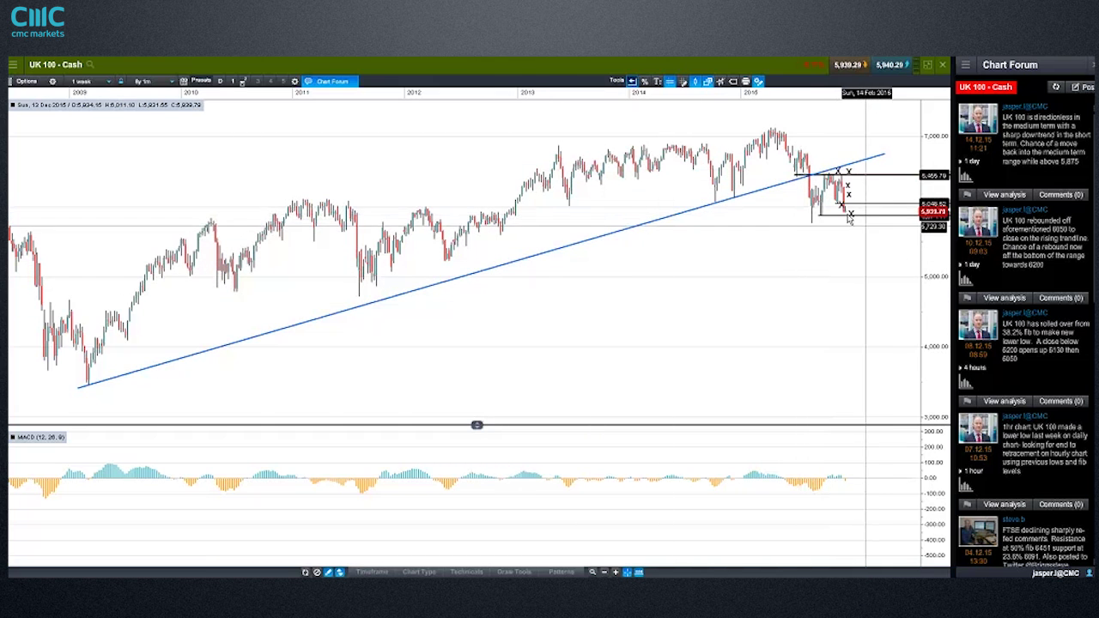
# Step: Set the UK 100 chart to 4 hours and shorten the support line so it starts just before the mid-November low
pyautogui.click(82, 80)
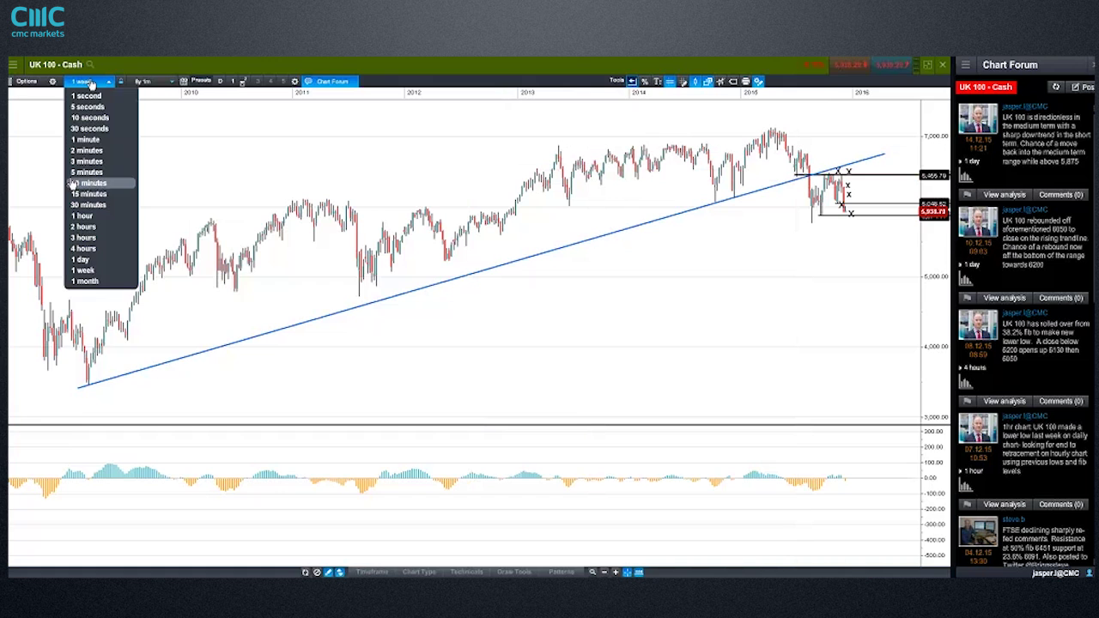
pyautogui.click(88, 255)
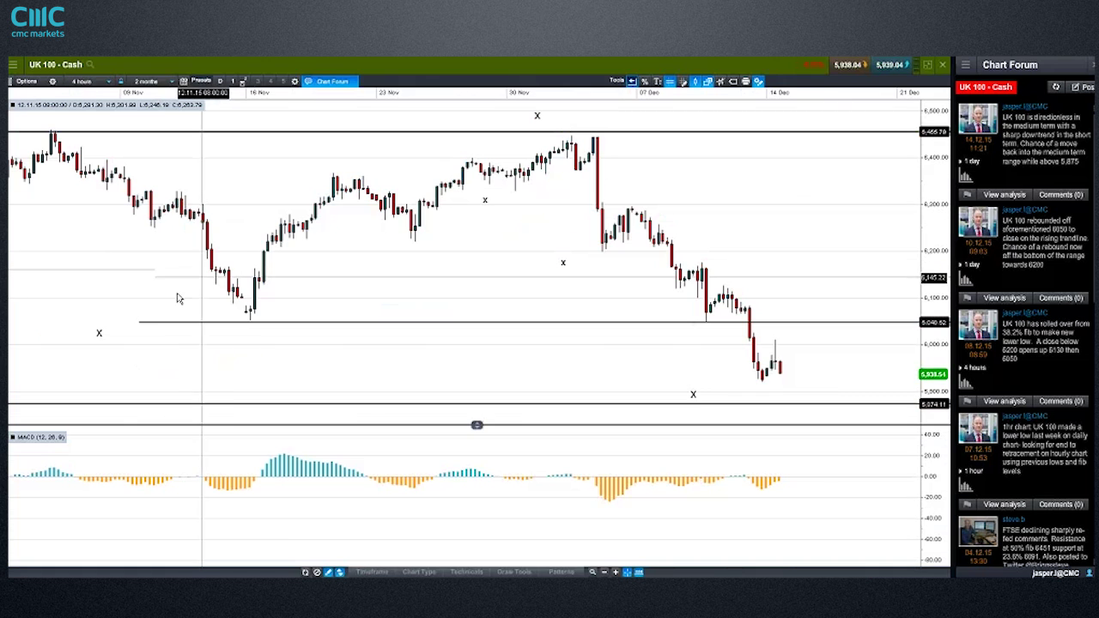
pyautogui.click(193, 322)
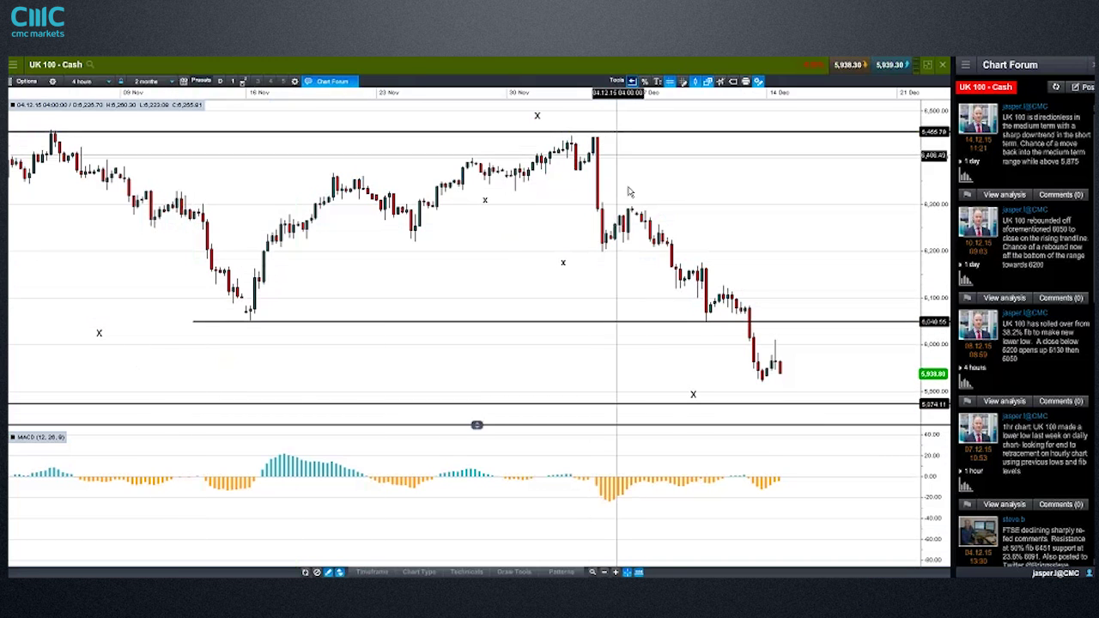
# Step: Set the UK 100 chart to 1 day and move the small x beside the early-December decline slightly lower
pyautogui.click(81, 80)
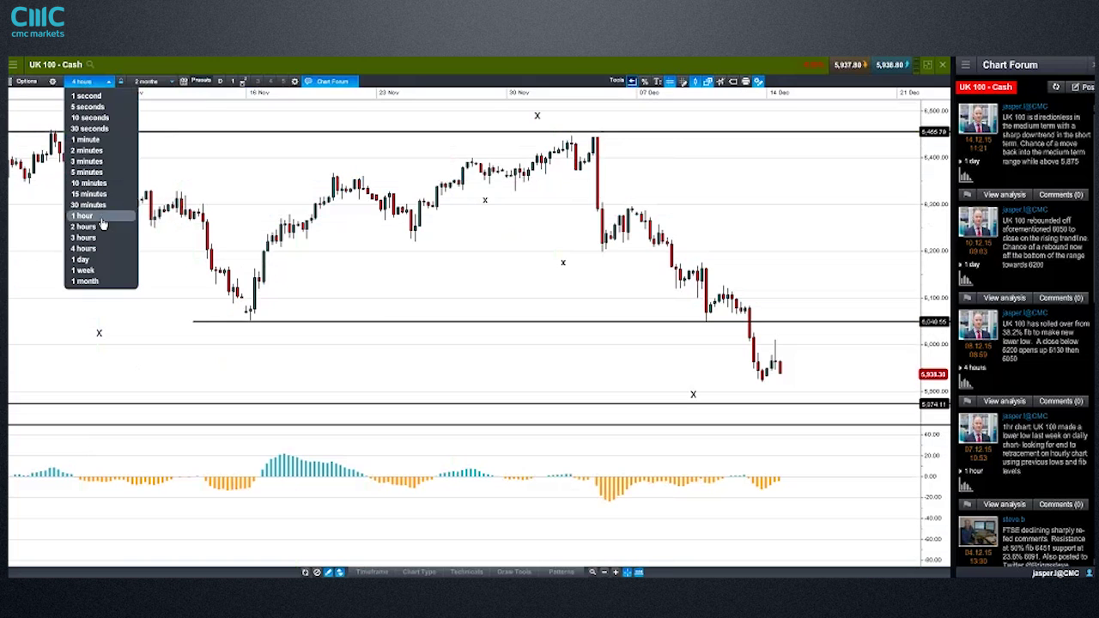
pyautogui.click(101, 260)
pyautogui.click(694, 332)
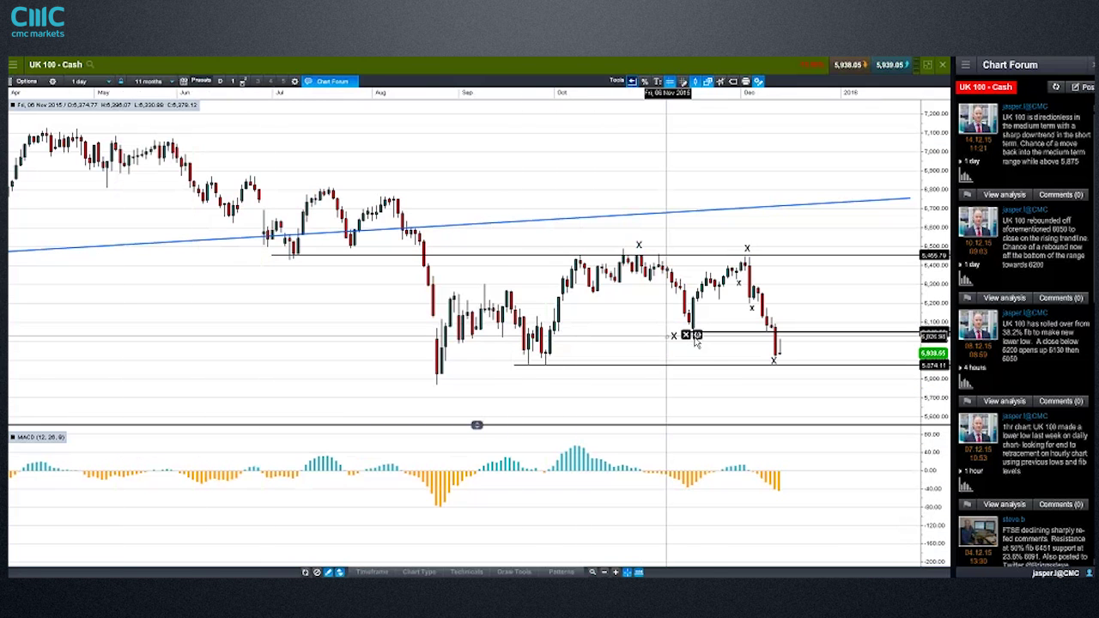
pyautogui.moveTo(762, 336); pyautogui.dragTo(748, 316)
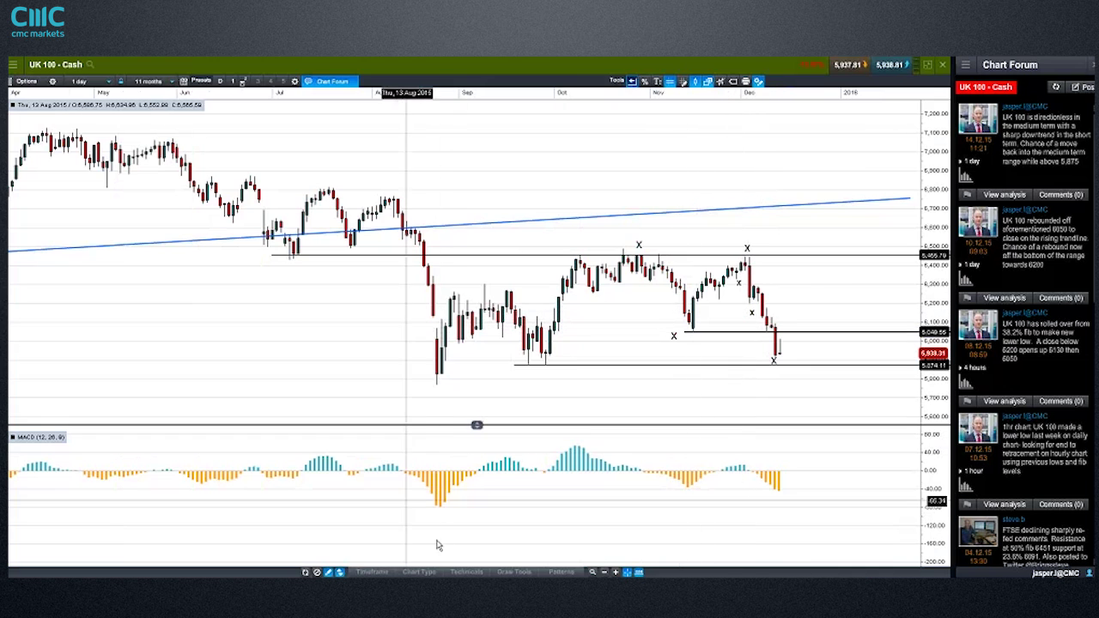
# Step: Draw a support/resistance line at about 6,215 from the late-November lows, keeping its thick solid black style
pyautogui.click(512, 573)
pyautogui.click(64, 549)
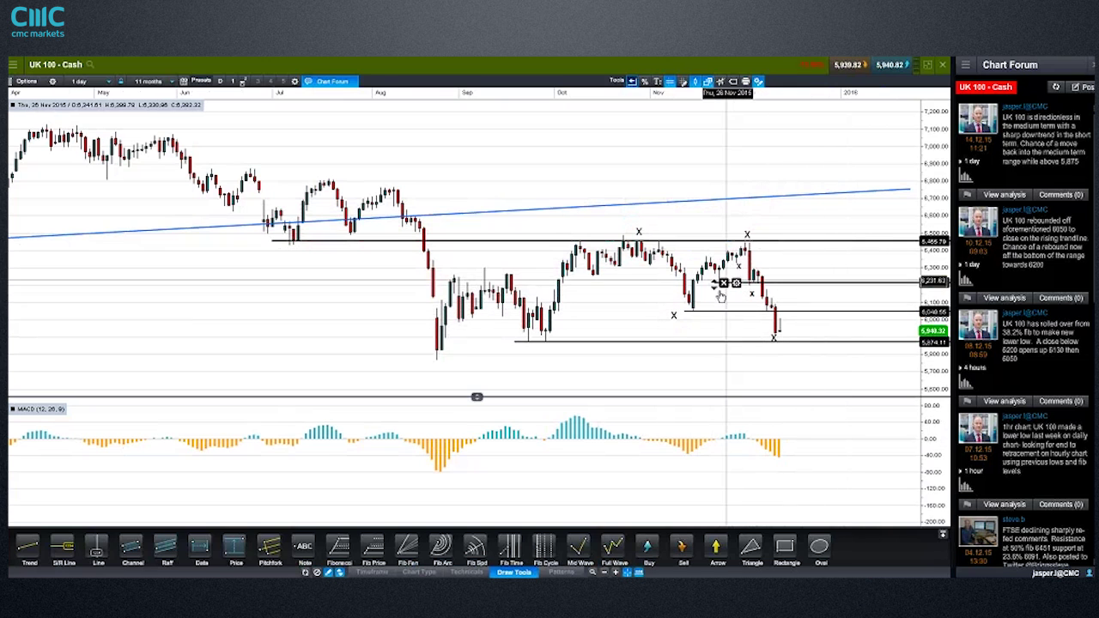
pyautogui.click(736, 285)
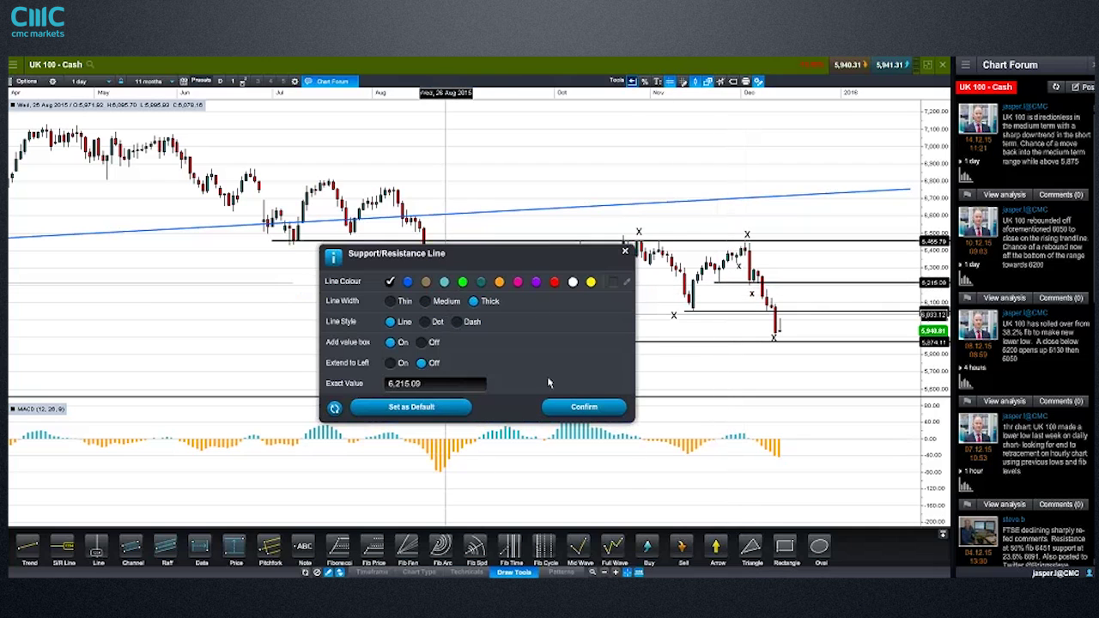
pyautogui.click(571, 406)
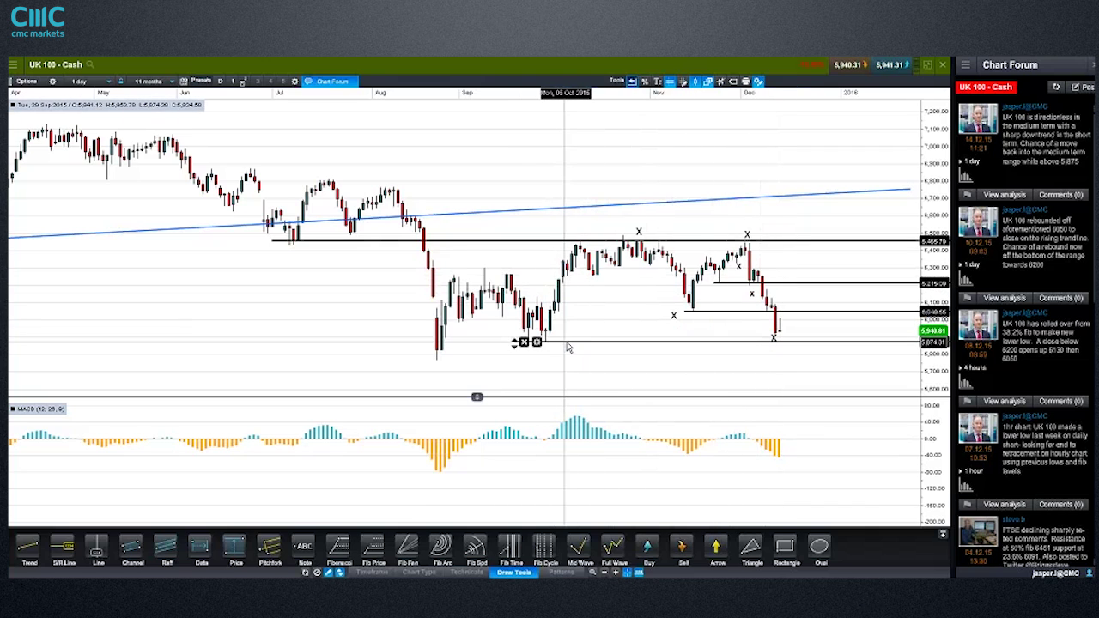
# Step: Compare the current UK 100 price with the late-September support line and add another support/resistance line at the late-August low
pyautogui.click(444, 345)
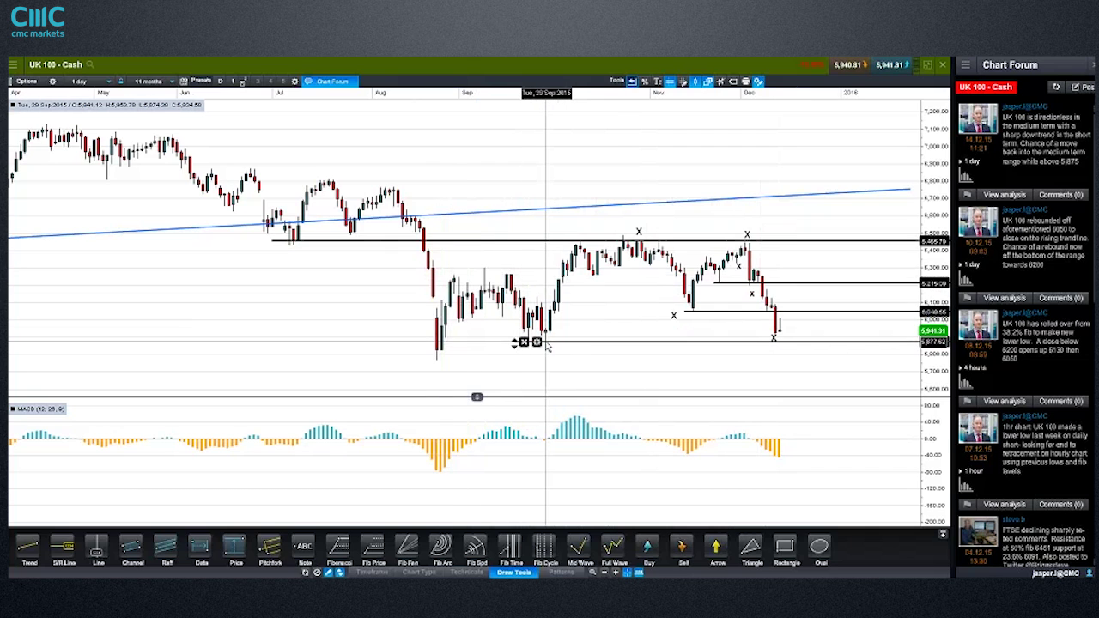
pyautogui.moveTo(547, 346)
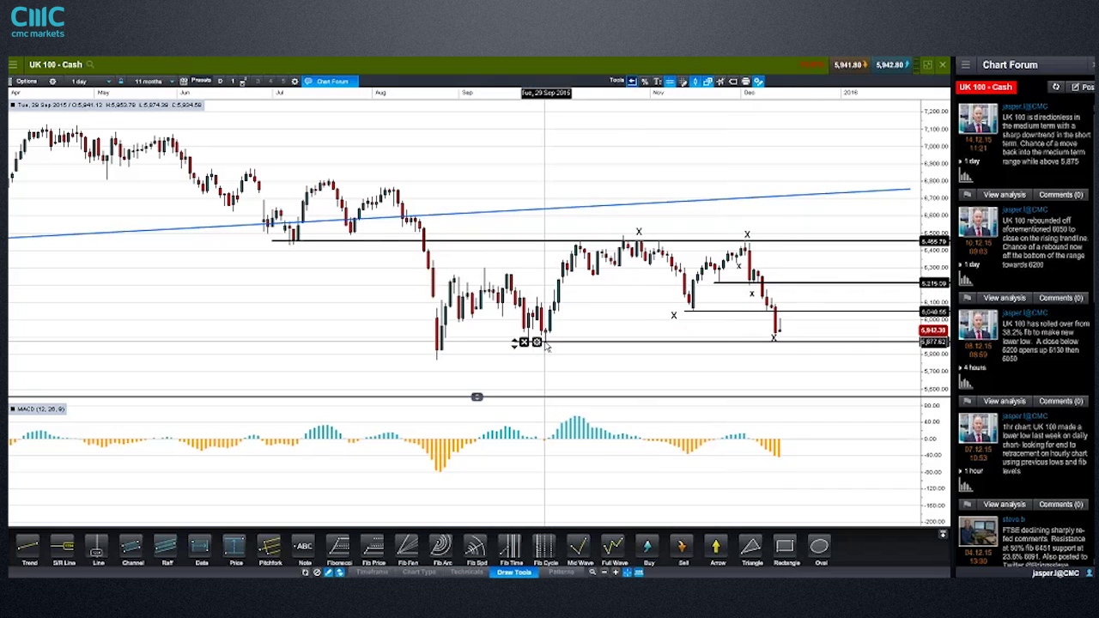
pyautogui.click(785, 350)
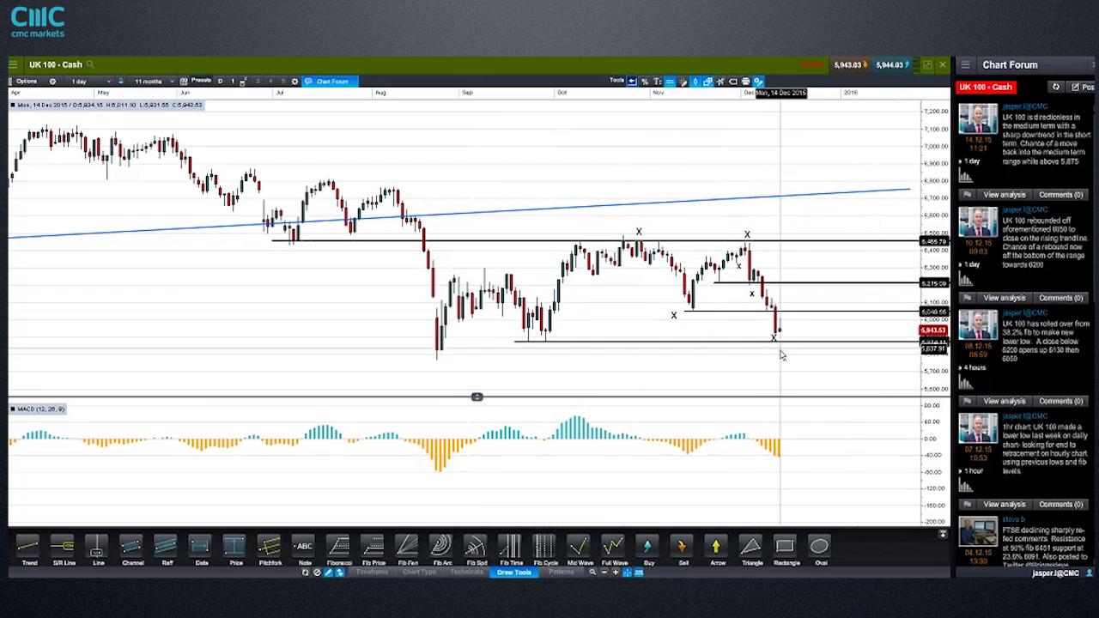
pyautogui.moveTo(780, 348)
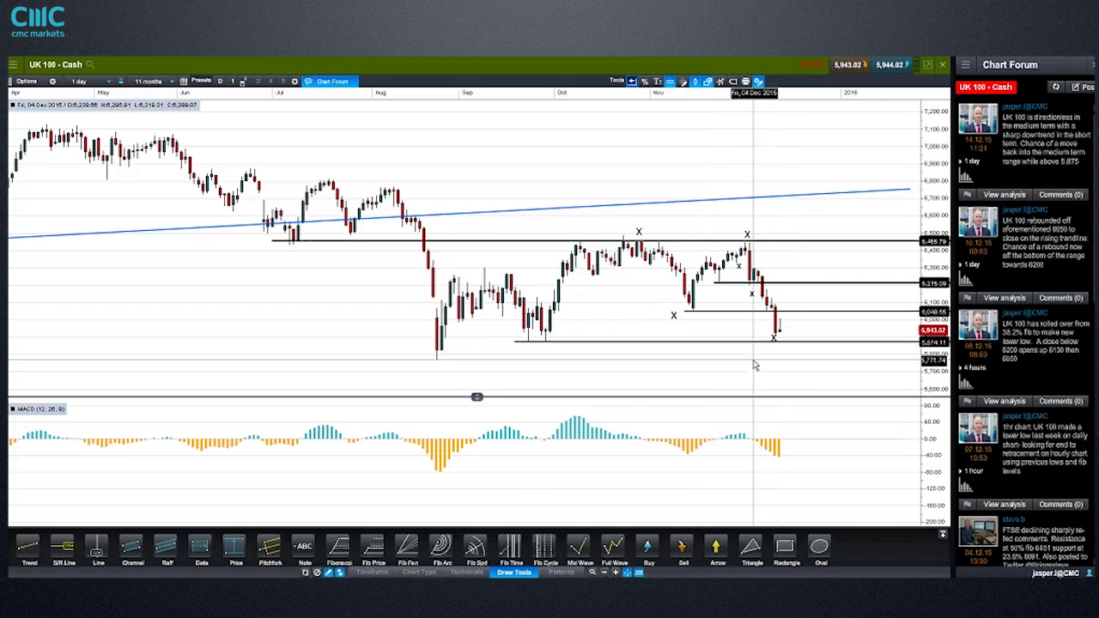
pyautogui.click(62, 548)
pyautogui.click(437, 360)
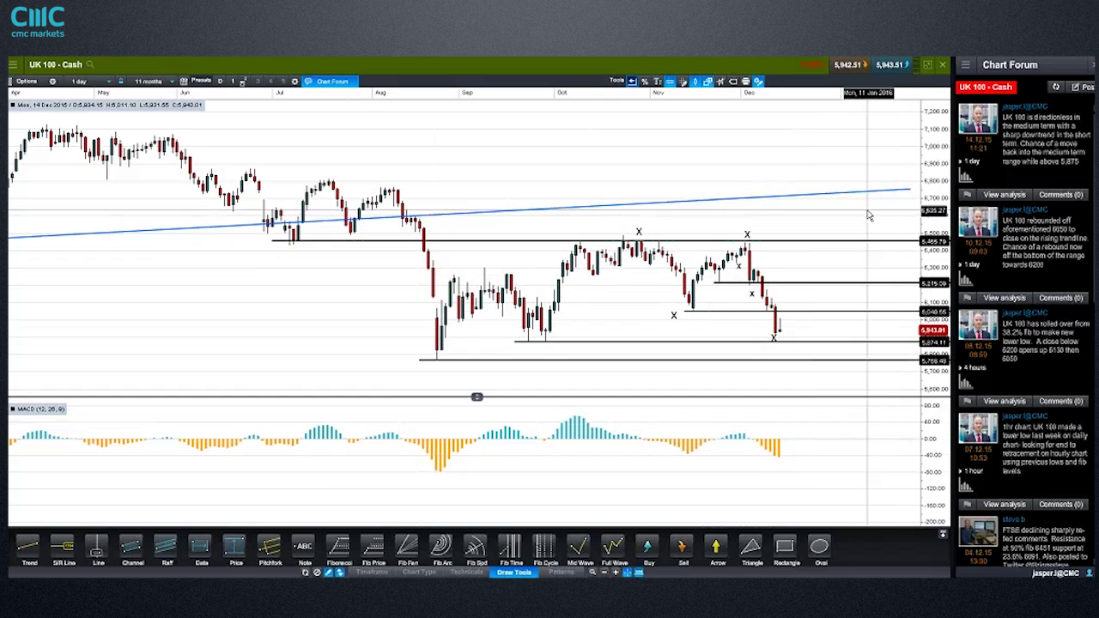
# Step: Set the UK 100 chart to 4 hours and compare the latest candles with the mid-November and late-September support lines
pyautogui.click(79, 81)
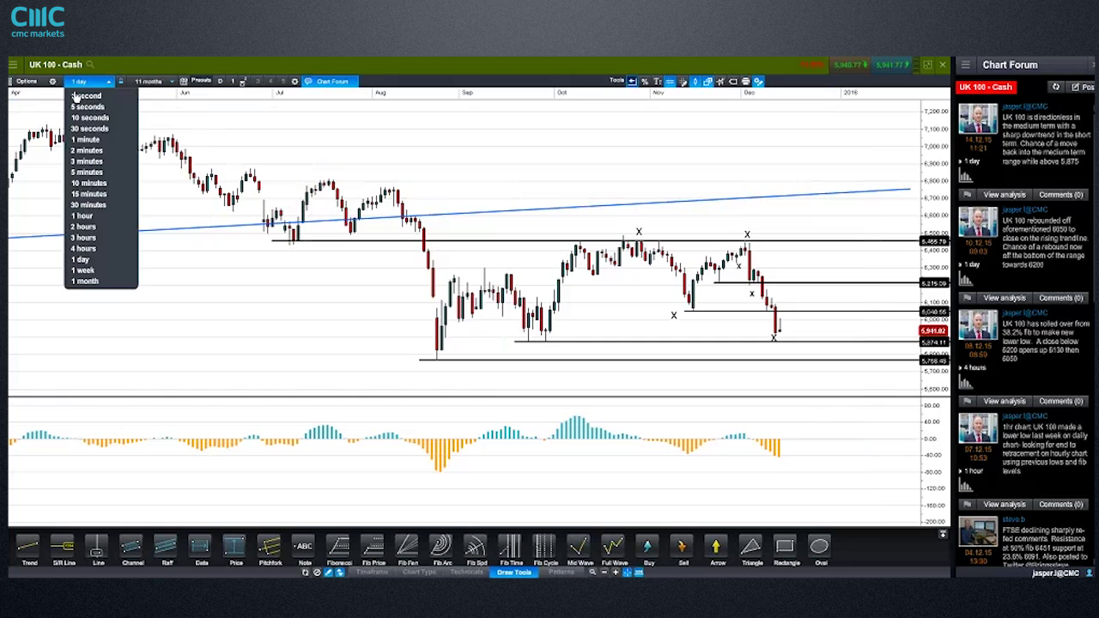
pyautogui.click(97, 250)
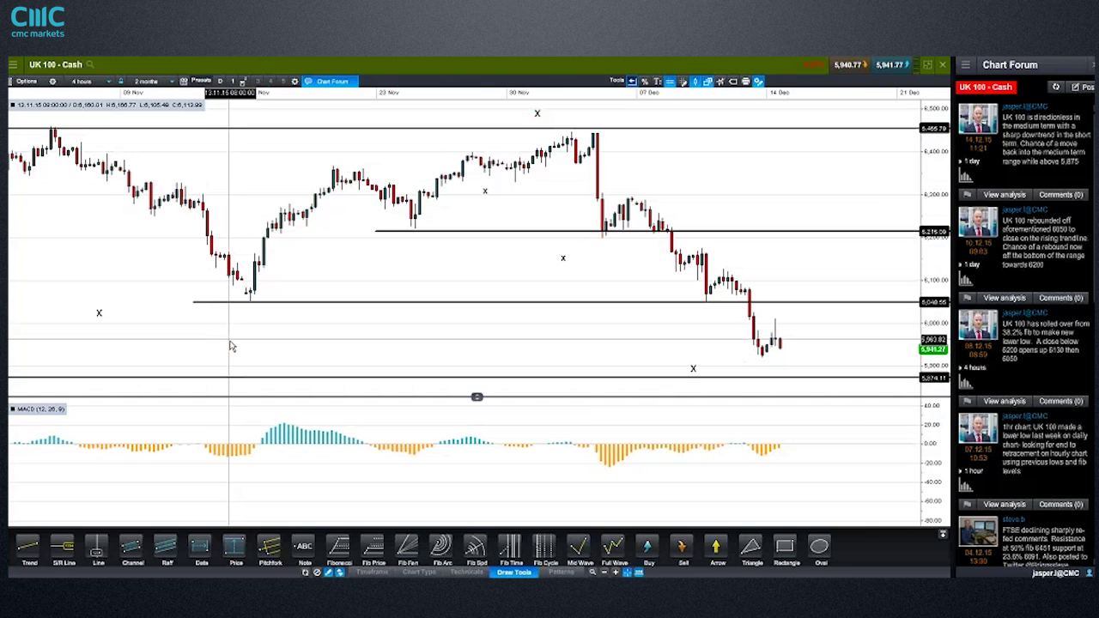
pyautogui.click(197, 302)
pyautogui.moveTo(744, 303); pyautogui.dragTo(796, 307)
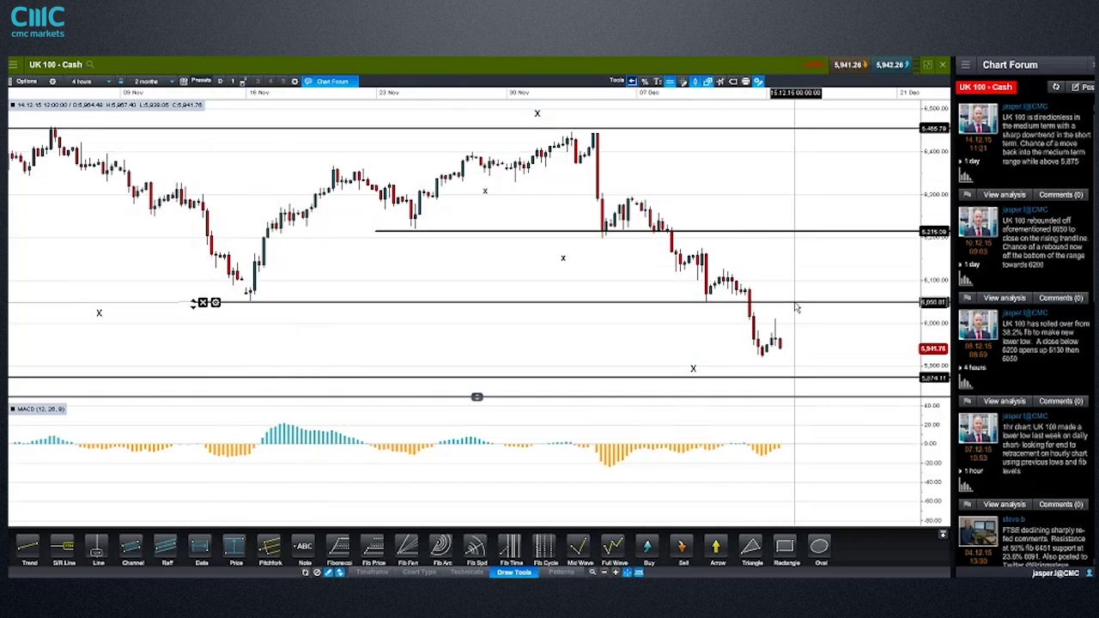
pyautogui.moveTo(788, 304); pyautogui.dragTo(791, 334)
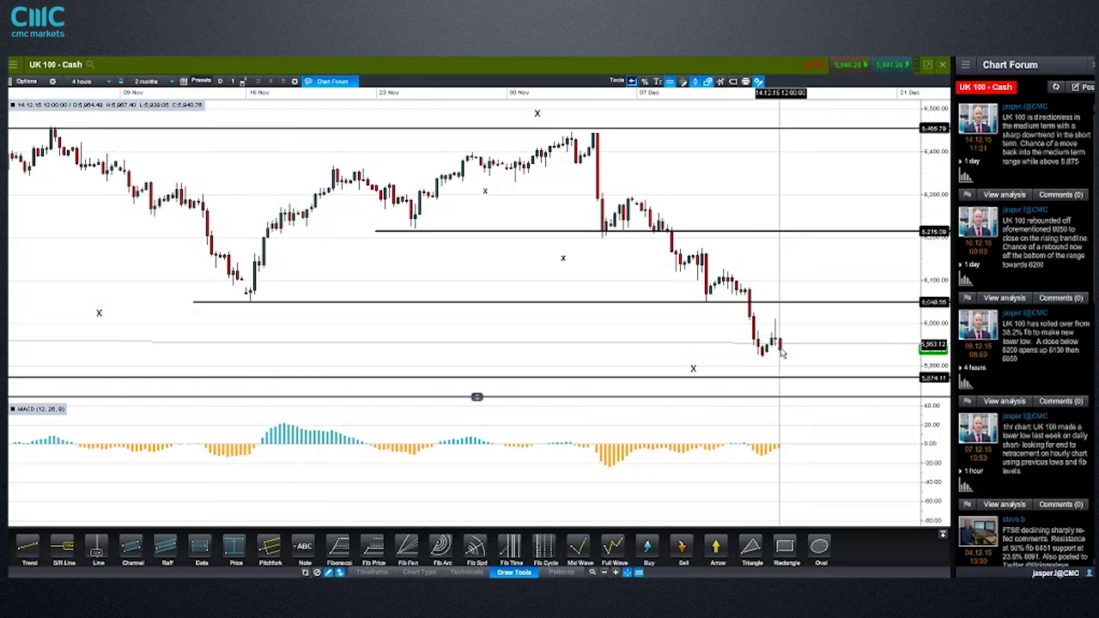
pyautogui.click(797, 379)
pyautogui.moveTo(798, 379); pyautogui.dragTo(811, 379)
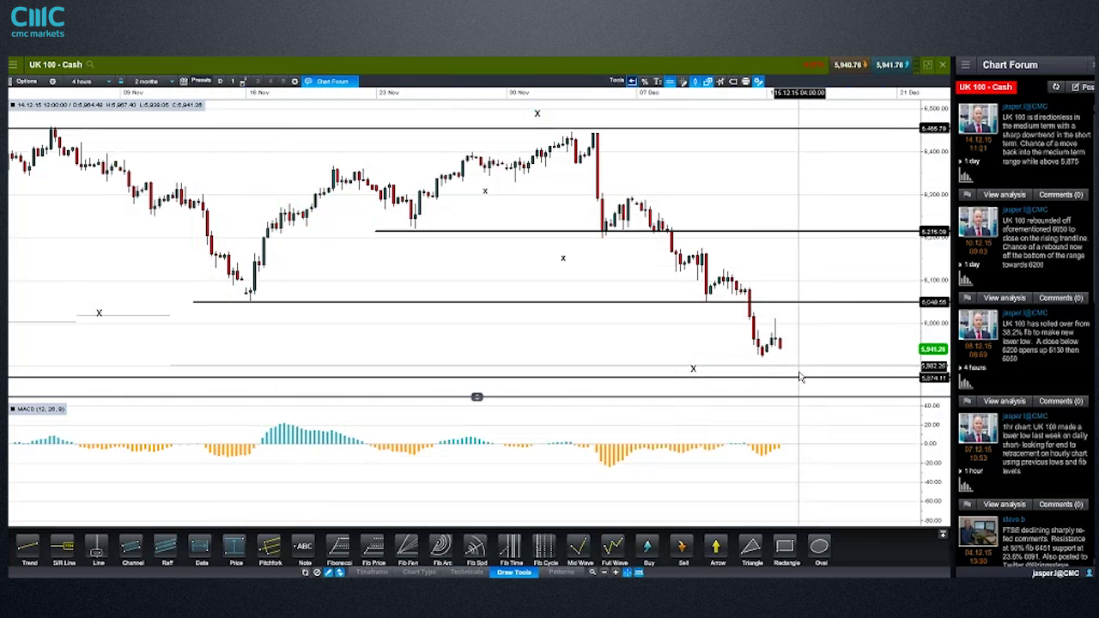
pyautogui.moveTo(827, 310)
pyautogui.mouseDown()
pyautogui.moveTo(826, 298)
pyautogui.moveTo(824, 309)
pyautogui.mouseUp()
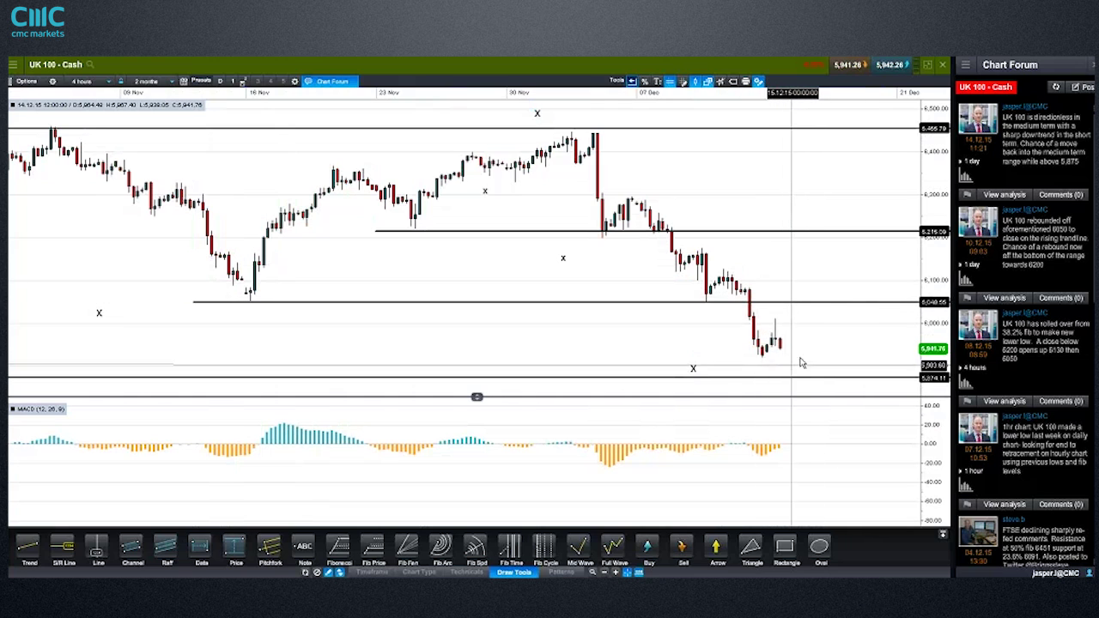
pyautogui.moveTo(803, 302); pyautogui.dragTo(805, 306)
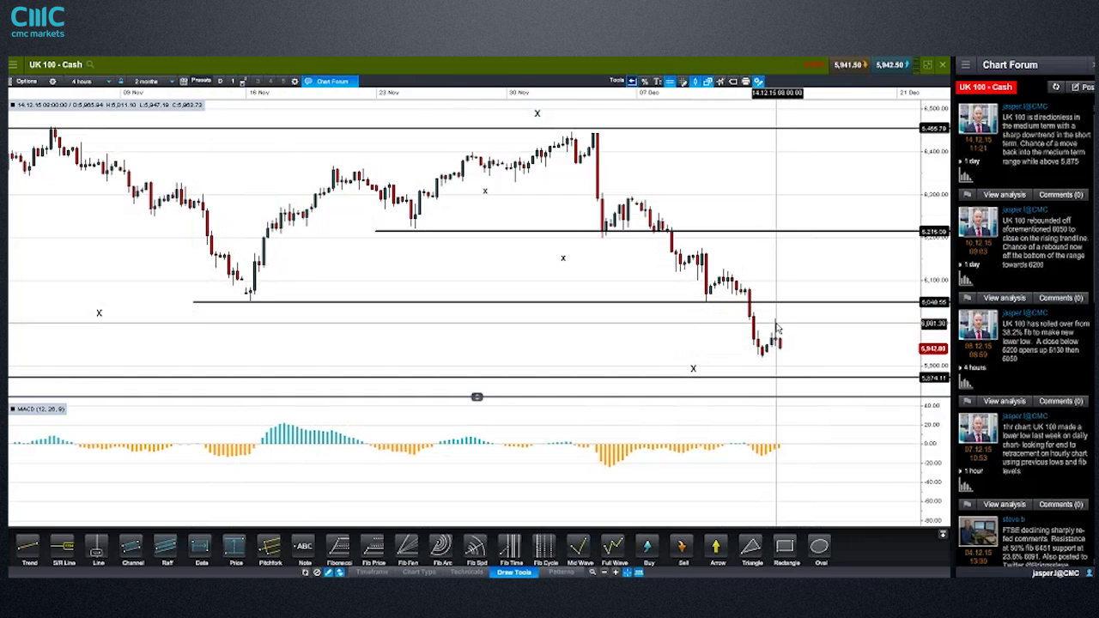
pyautogui.moveTo(777, 327)
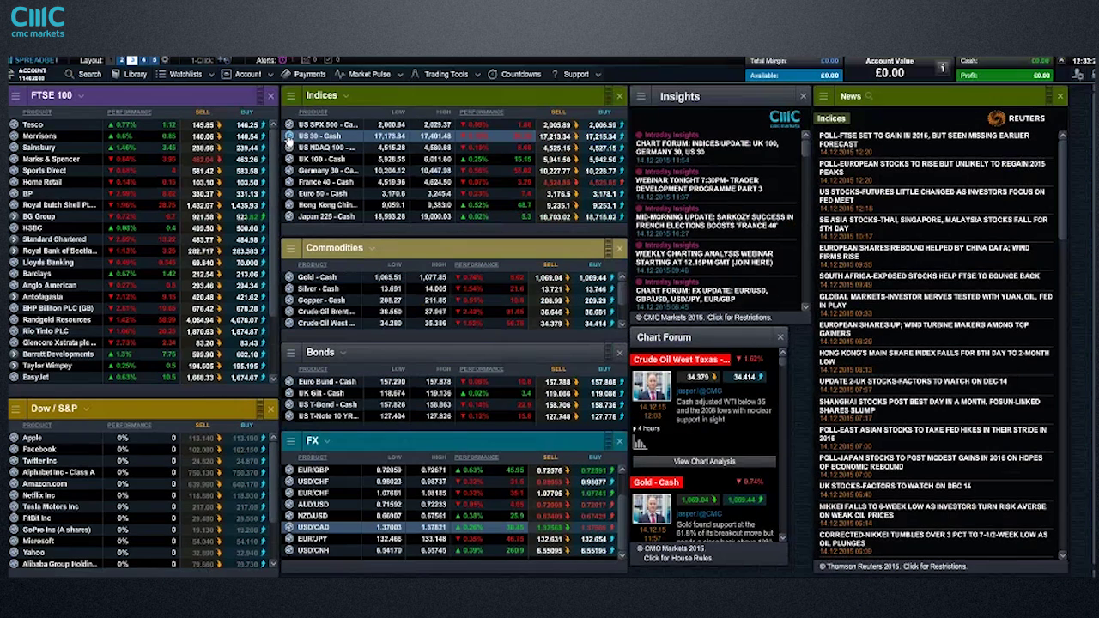
# Step: Open the saved US 30 chart from the Indices watchlist and enlarge it to full size
pyautogui.click(288, 137)
pyautogui.click(369, 183)
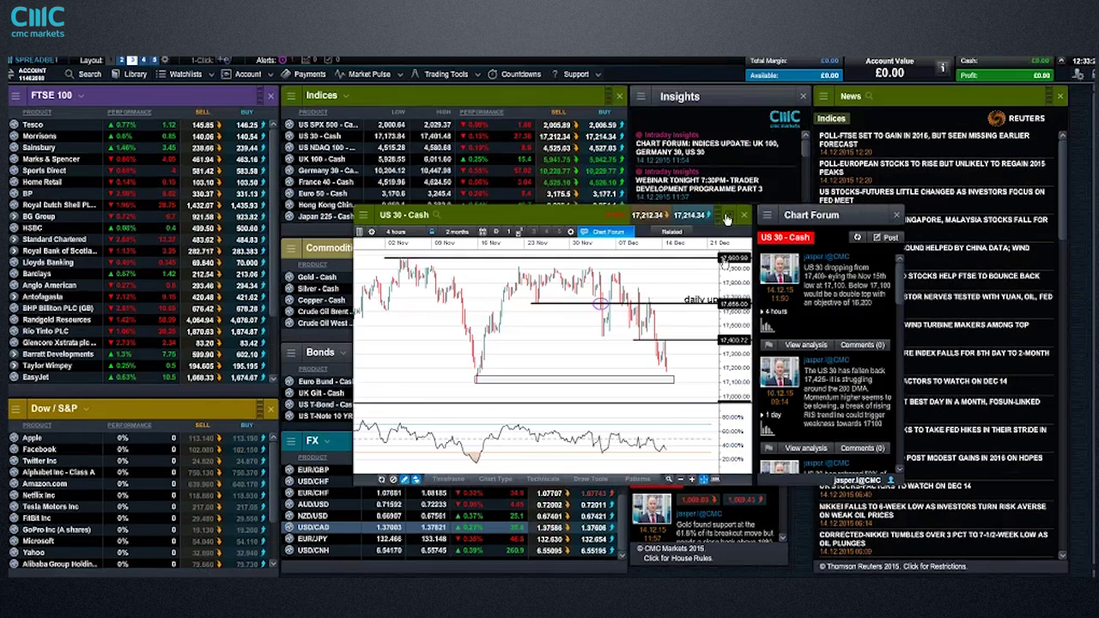
pyautogui.click(727, 215)
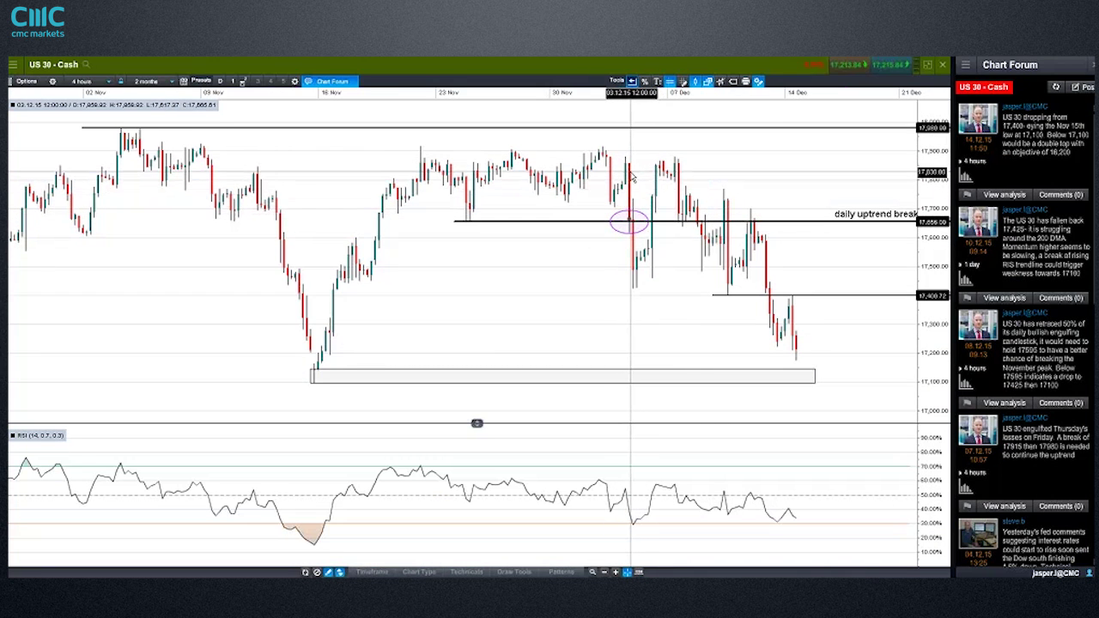
pyautogui.moveTo(631, 176)
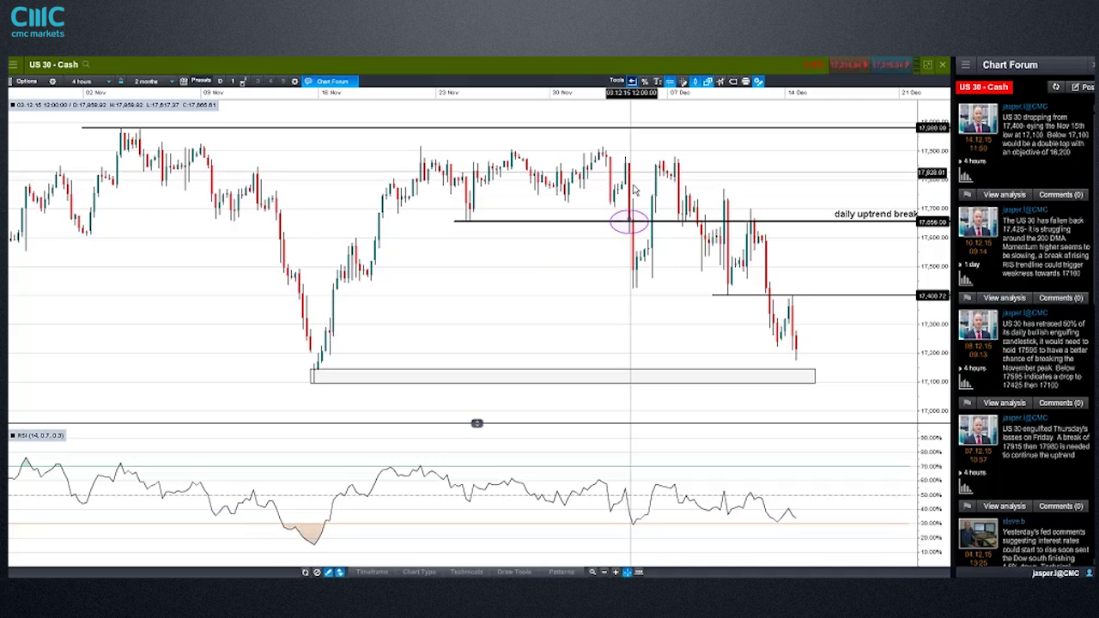
# Step: Review the US 30 levels on the 1 day interval and return to 4 hours to examine the mid-November low zone
pyautogui.click(83, 82)
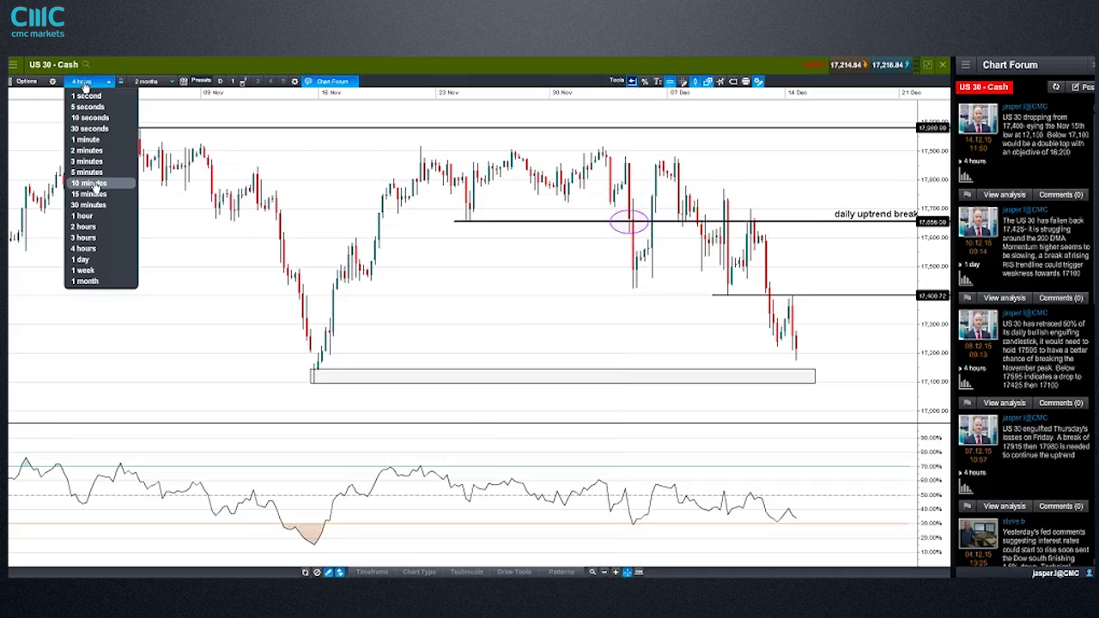
pyautogui.click(82, 259)
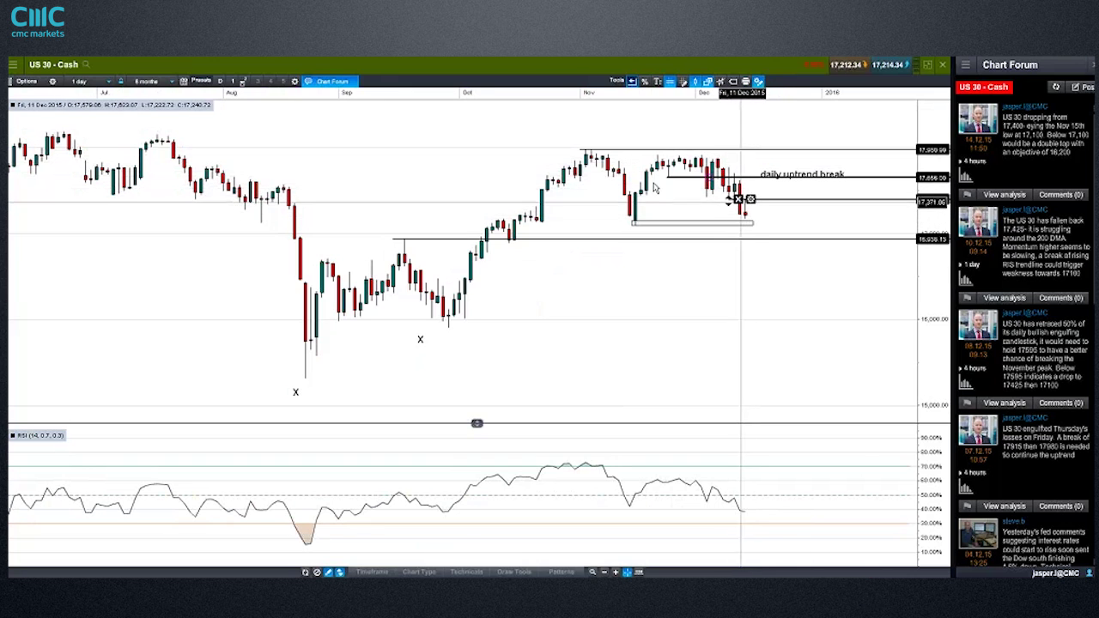
pyautogui.click(86, 82)
pyautogui.click(84, 248)
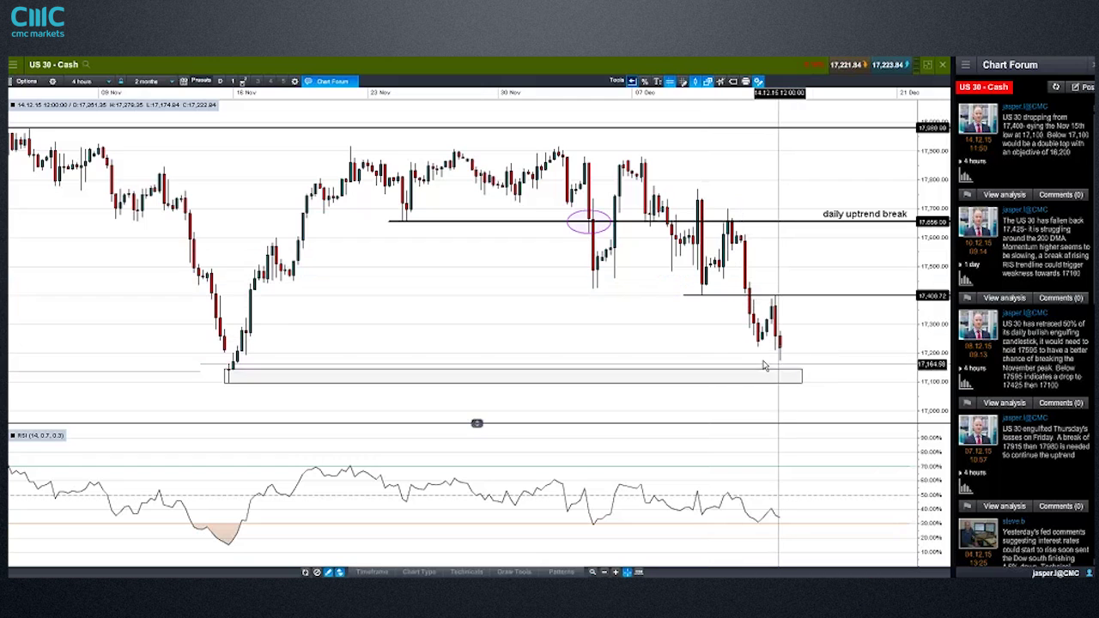
pyautogui.click(394, 384)
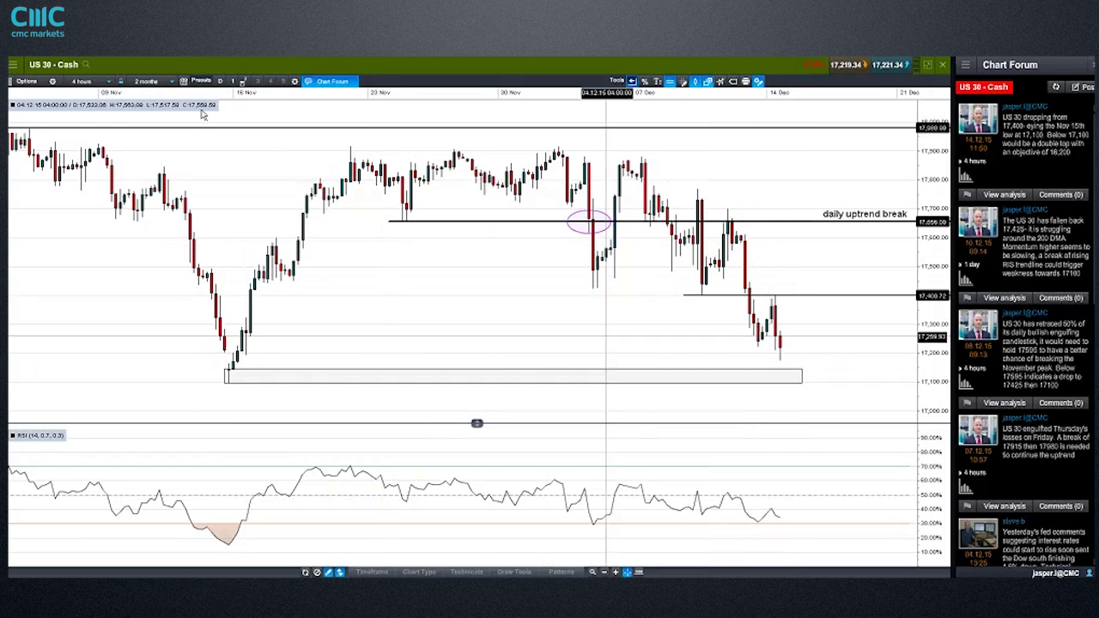
# Step: Examine the US 30 mid-November low zone and the support line beneath it on the 1 day interval, and close the chart
pyautogui.click(89, 82)
pyautogui.click(101, 260)
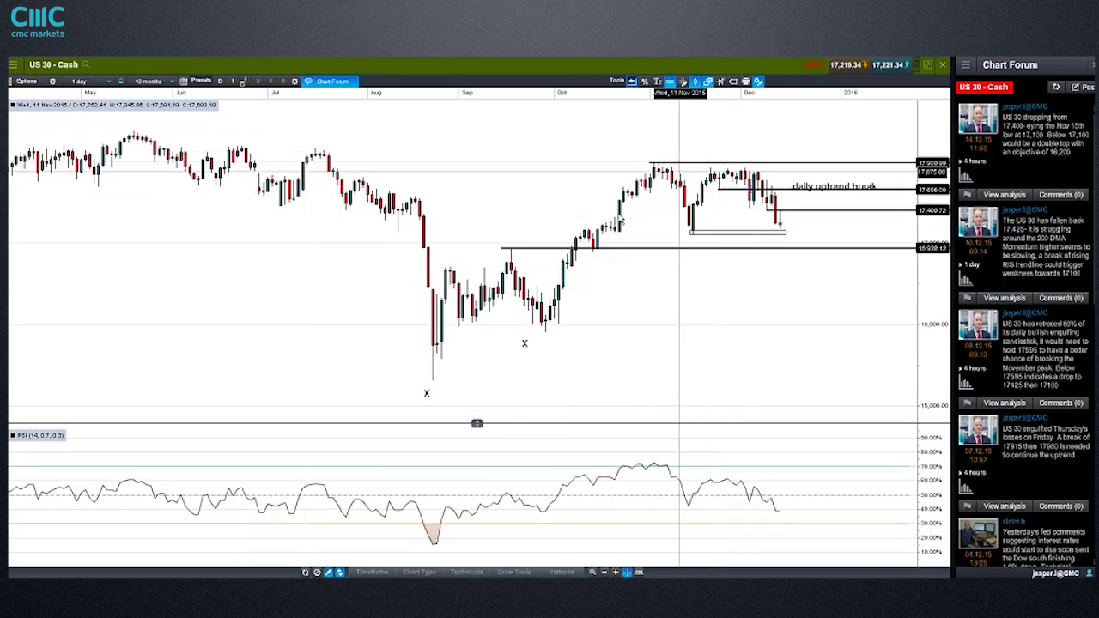
pyautogui.click(700, 221)
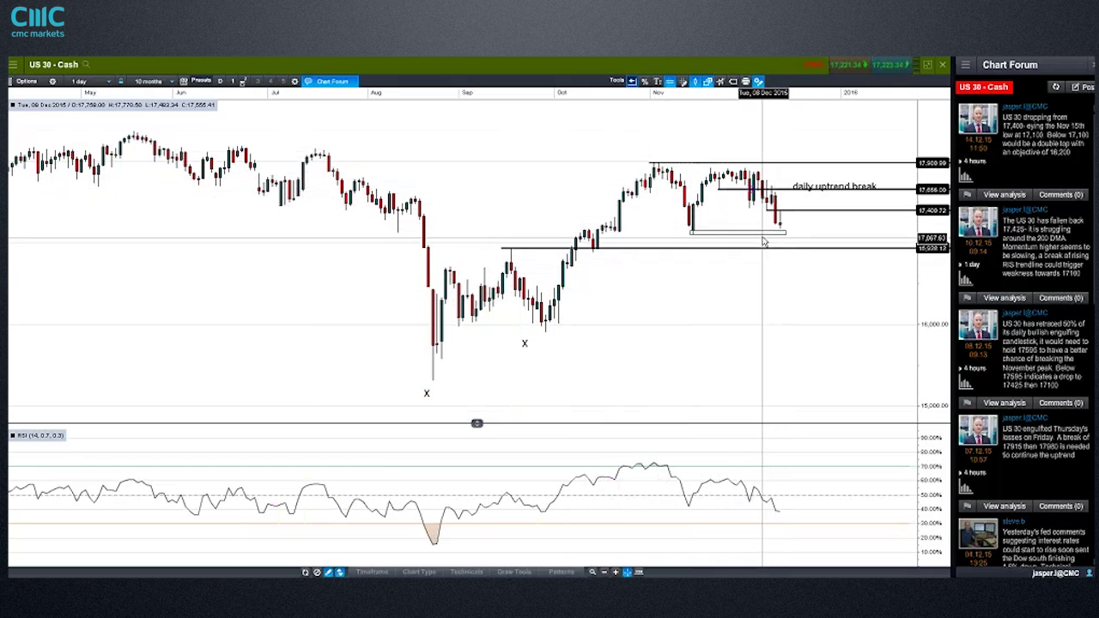
pyautogui.moveTo(694, 237)
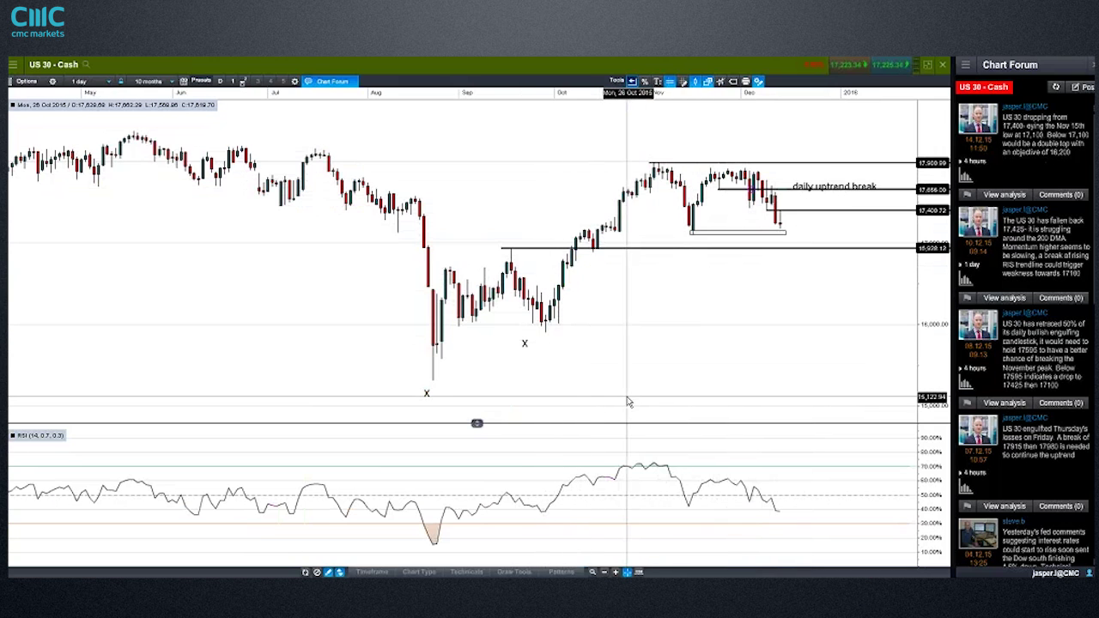
pyautogui.moveTo(627, 402)
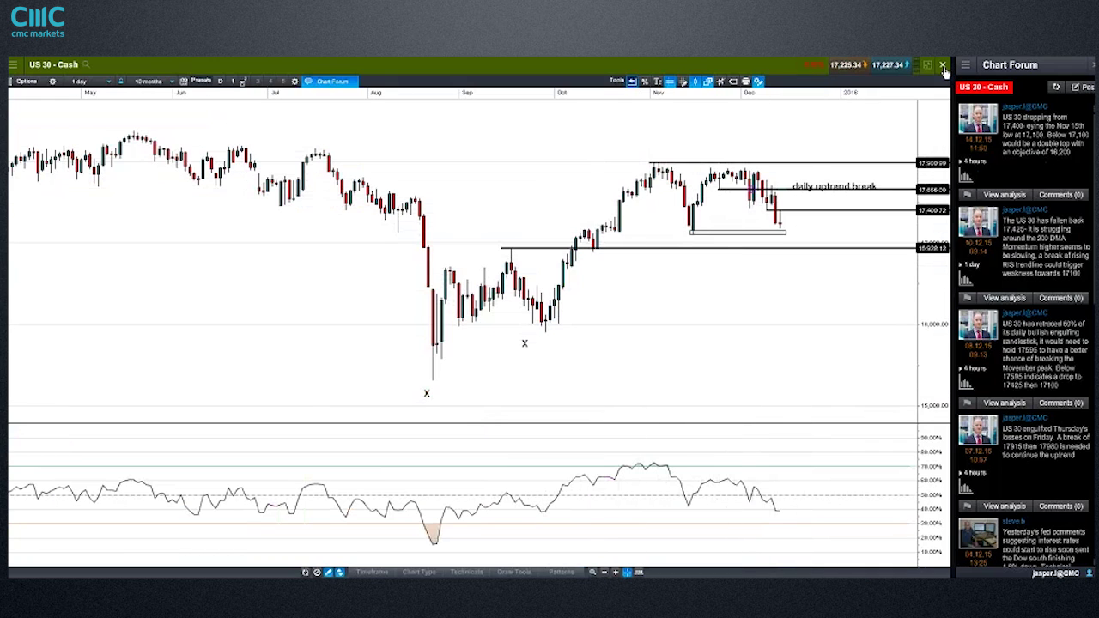
pyautogui.click(941, 67)
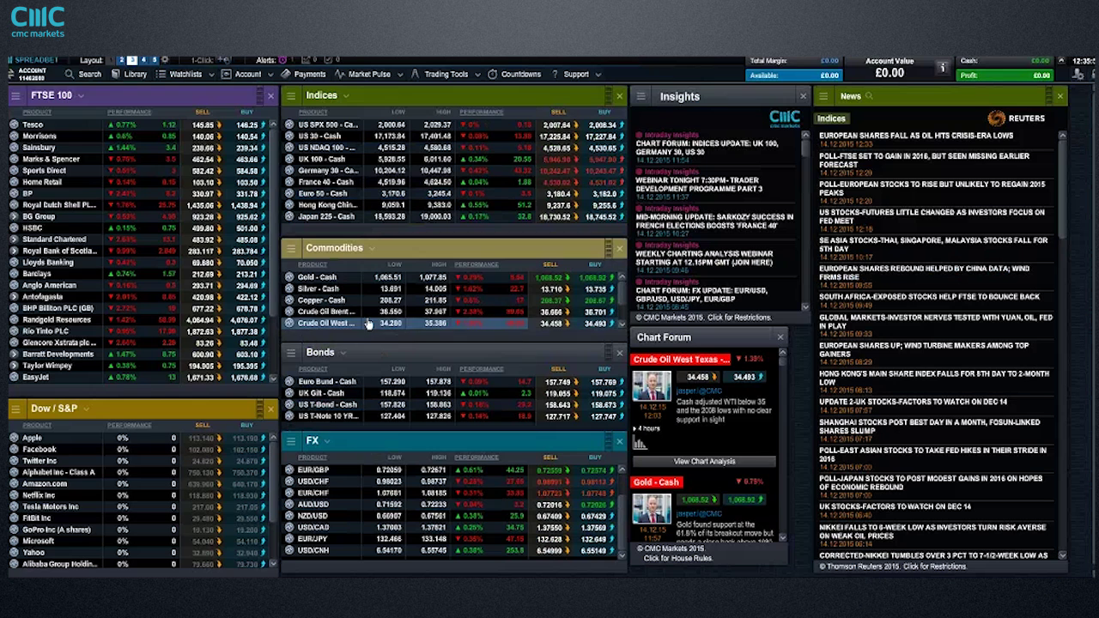
# Step: Open the Gold chart at full size and examine the Fibonacci retracement levels around the broken downtrend line on 4 hours
pyautogui.rightClick(347, 314)
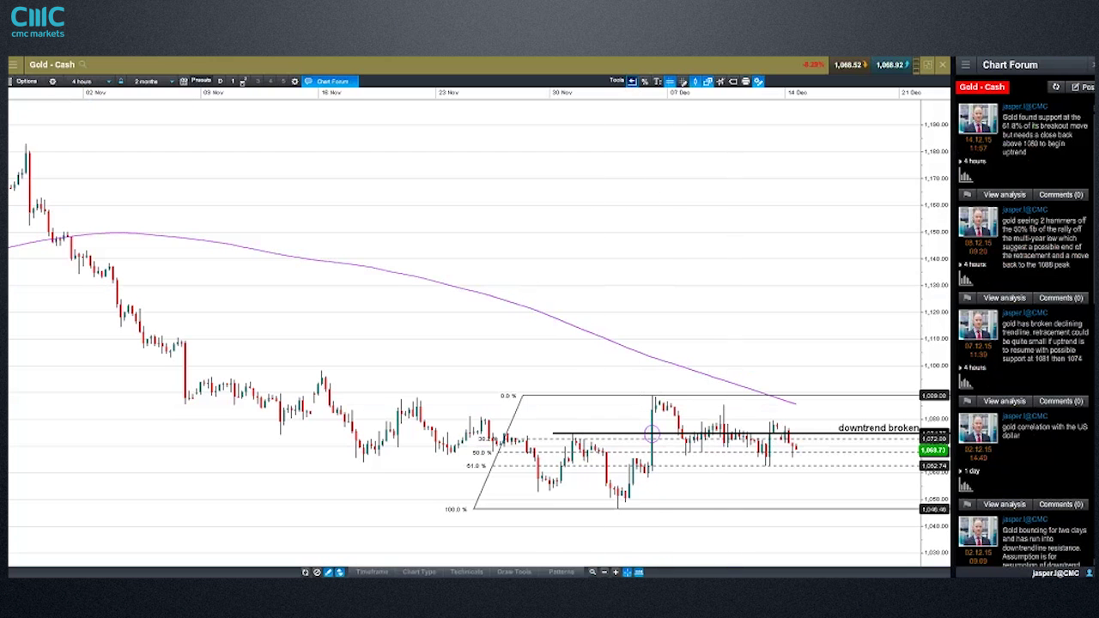
pyautogui.scroll(3, 737, 488)
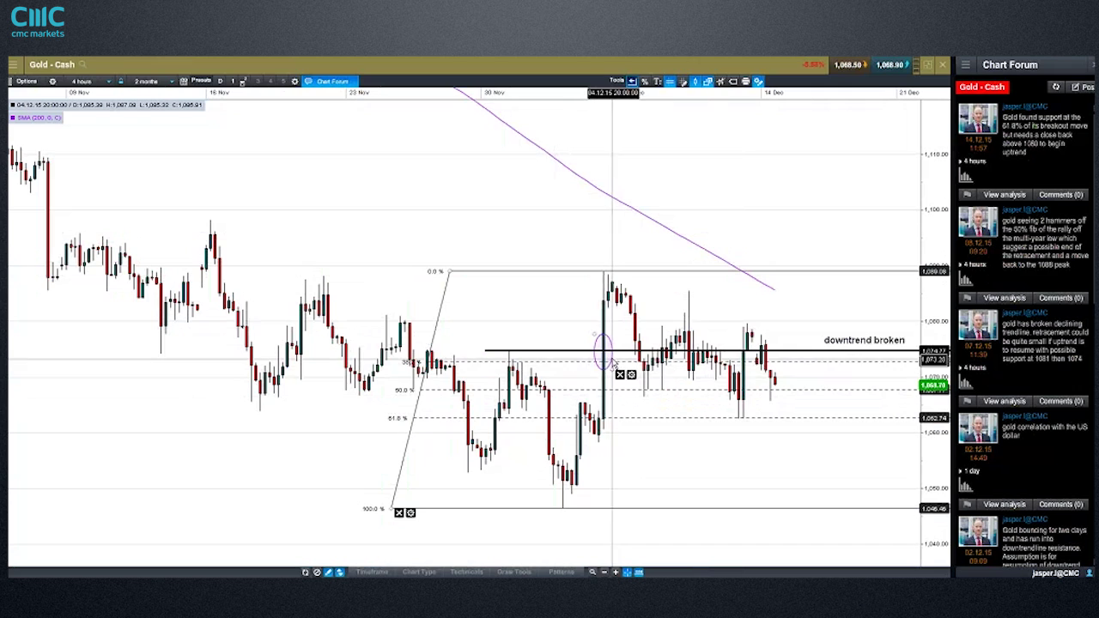
pyautogui.moveTo(606, 384)
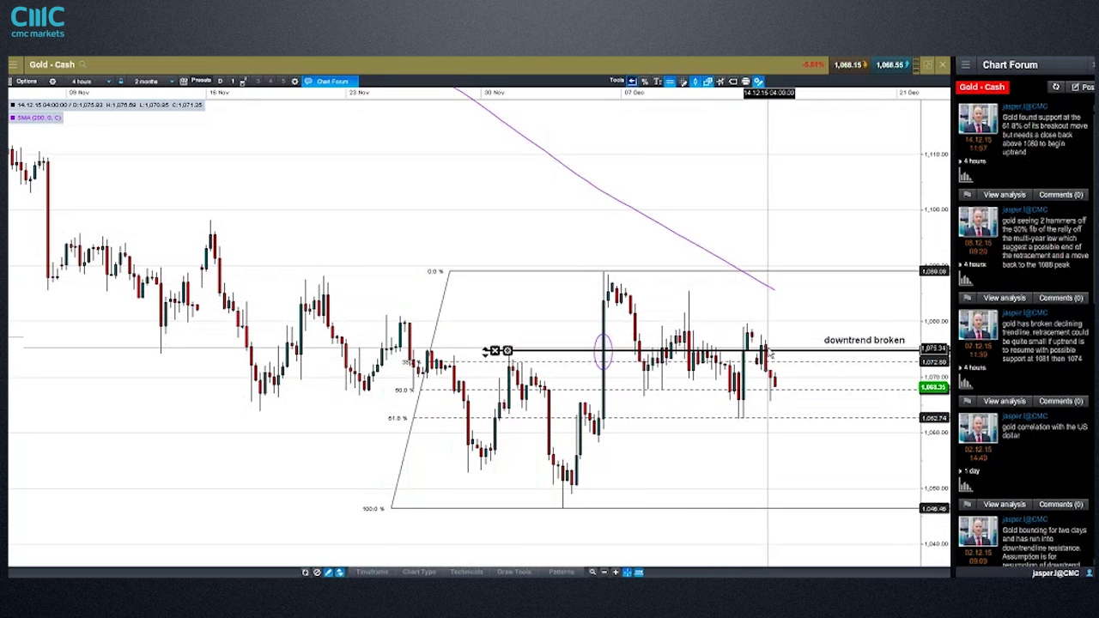
pyautogui.moveTo(771, 354)
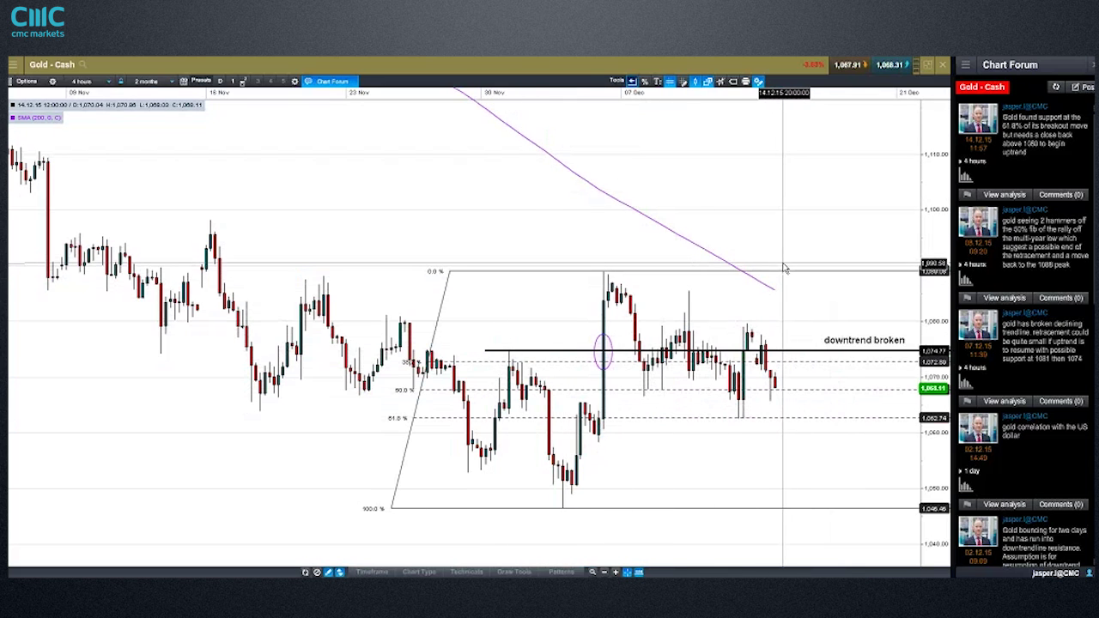
# Step: Set the Gold chart to 1 day and examine the early-December breakout within the longer decline
pyautogui.click(86, 82)
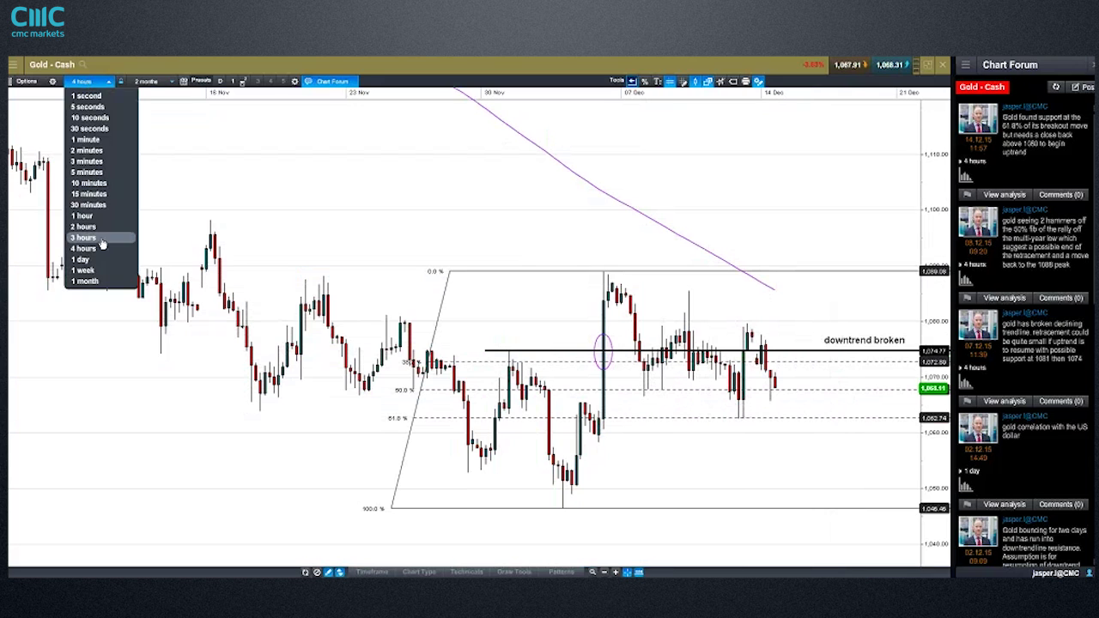
pyautogui.click(84, 260)
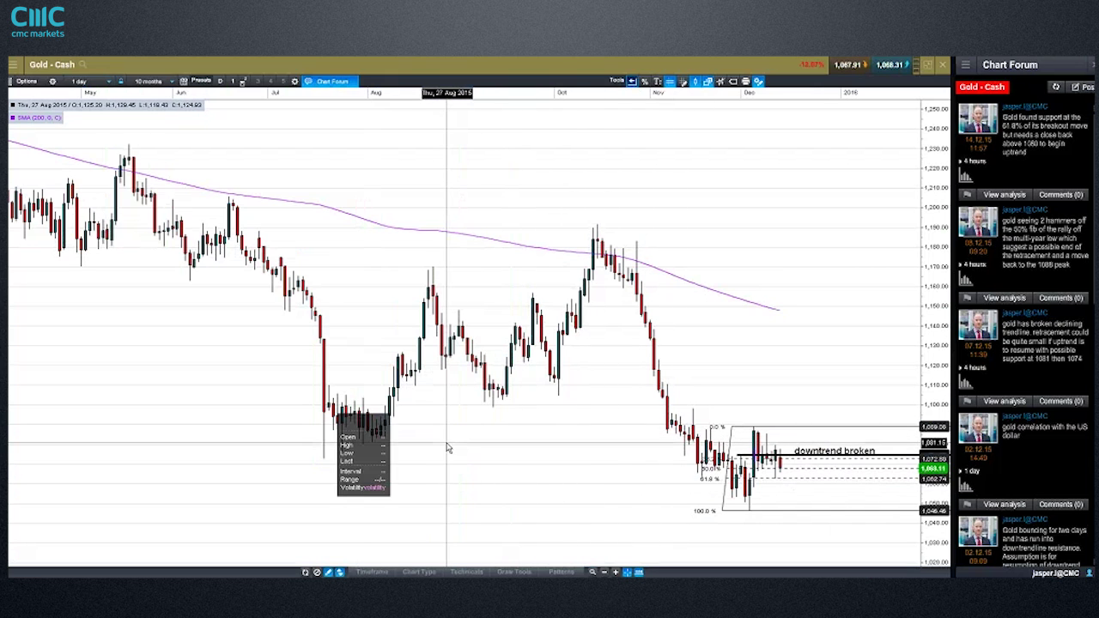
pyautogui.click(755, 461)
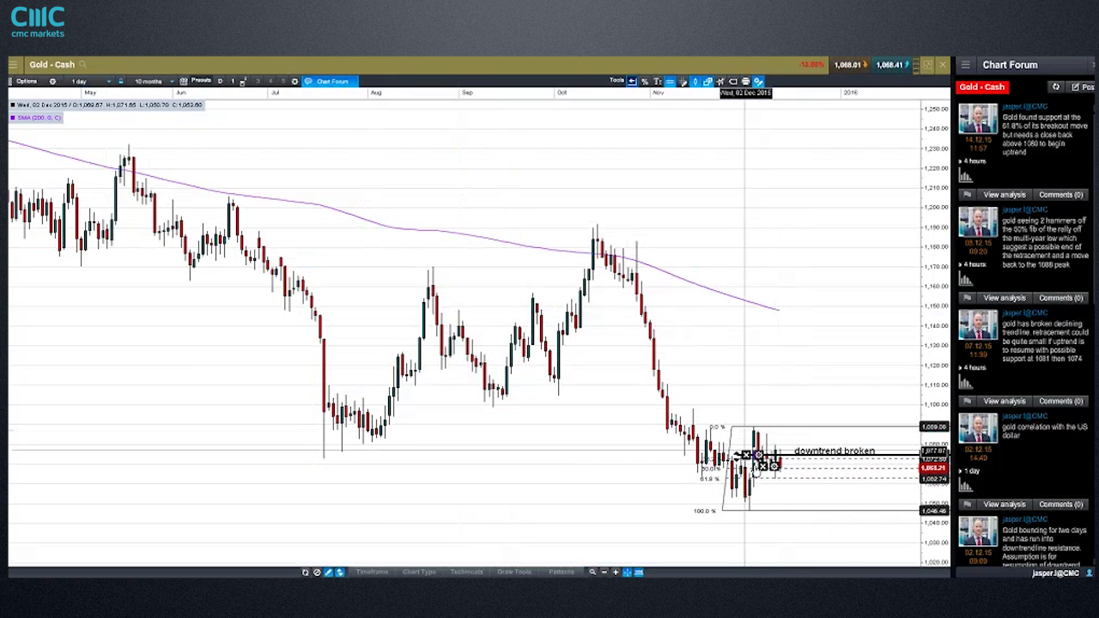
pyautogui.moveTo(755, 436)
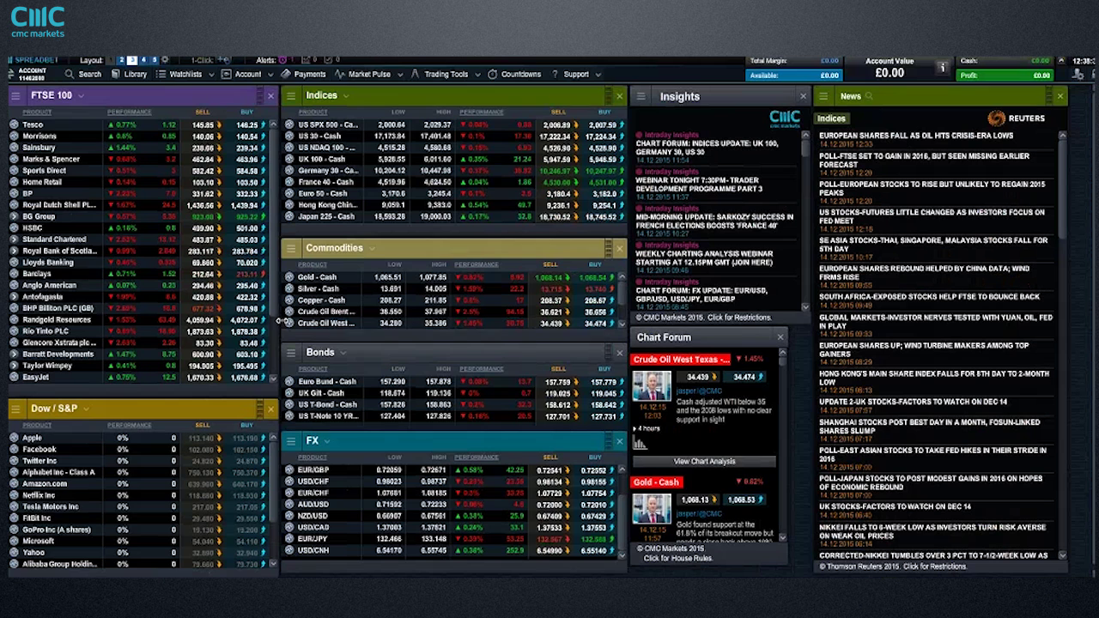
# Step: Open the Crude Oil Brent chart from the Commodities watchlist and inspect the support line at the late-2008 low
pyautogui.click(290, 313)
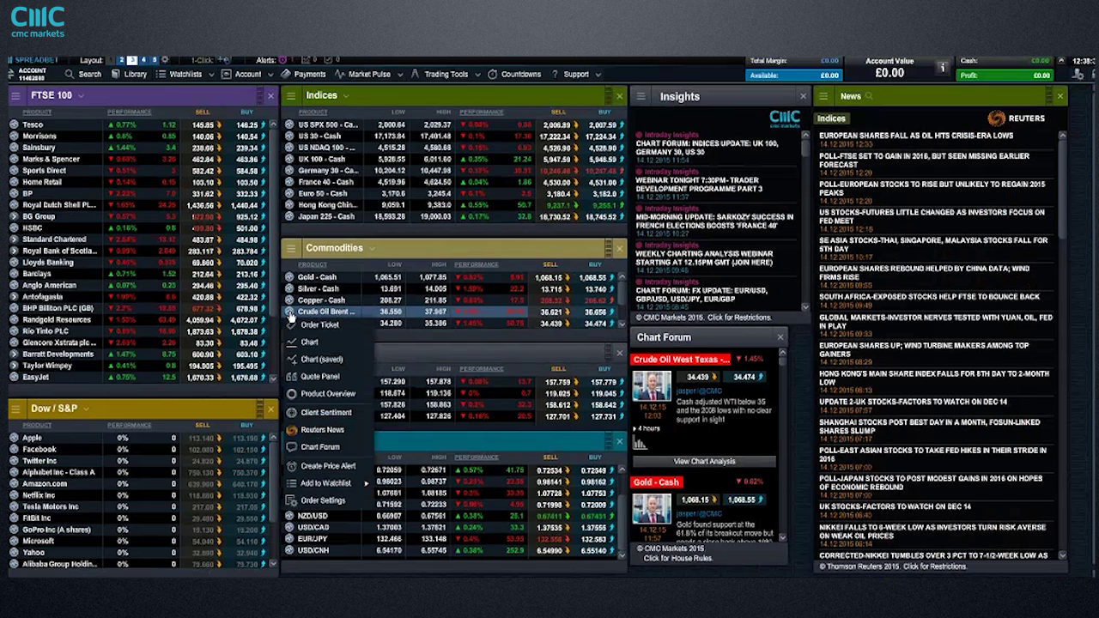
pyautogui.click(310, 341)
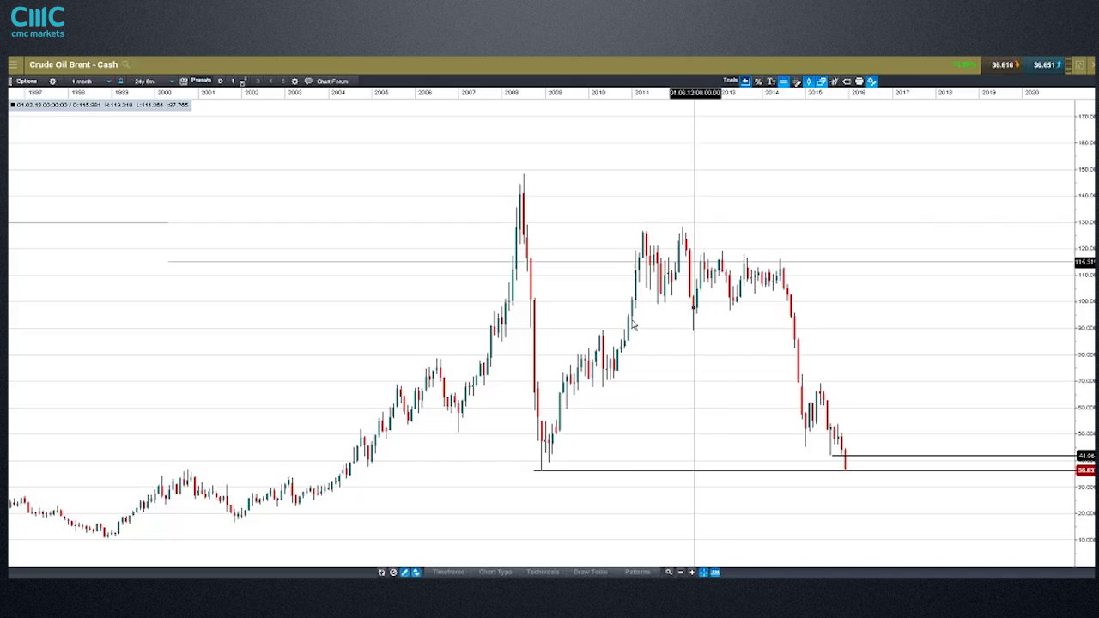
pyautogui.click(541, 471)
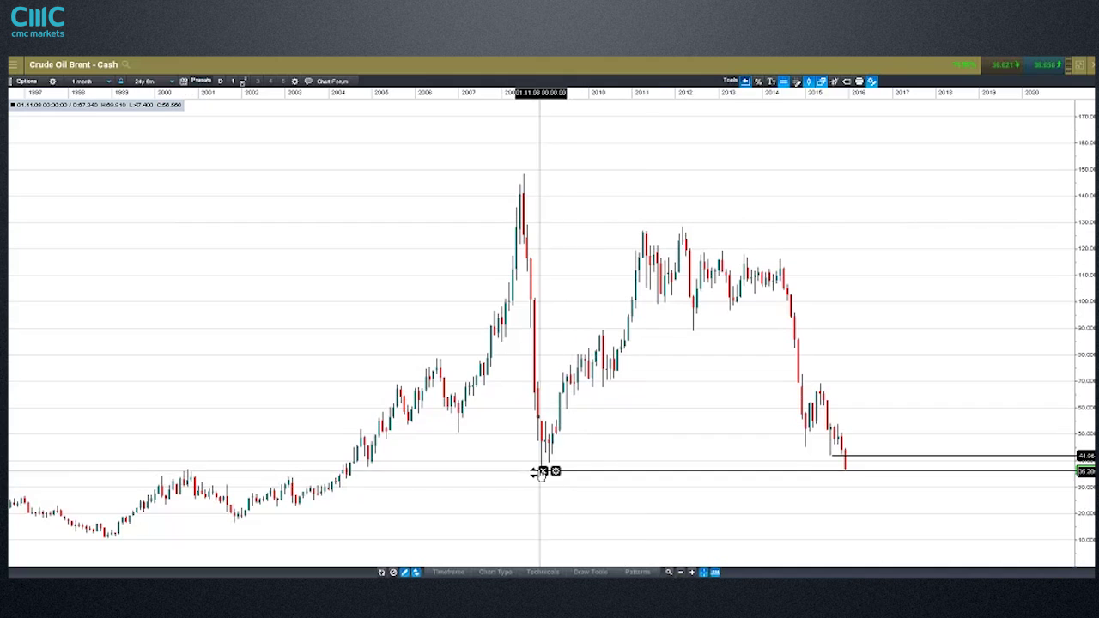
pyautogui.rightClick(541, 471)
pyautogui.click(455, 493)
pyautogui.click(277, 393)
# Step: Set the Crude Oil Brent chart to 1 day and compare recent prices with the late-August and 2008 low support lines
pyautogui.click(87, 81)
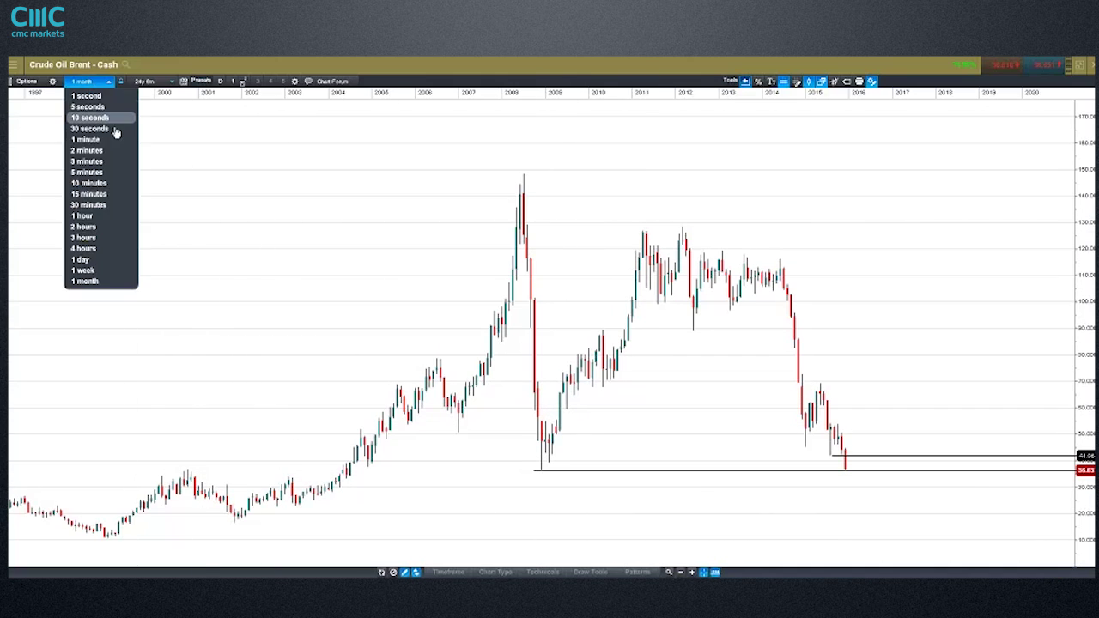
pyautogui.moveTo(541, 471)
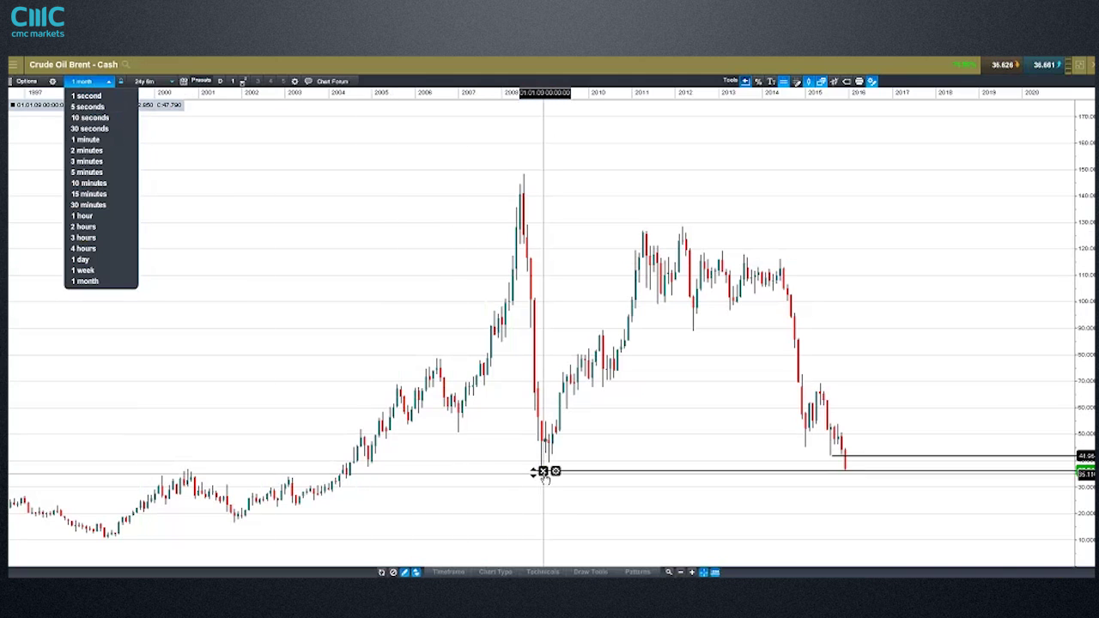
pyautogui.click(114, 260)
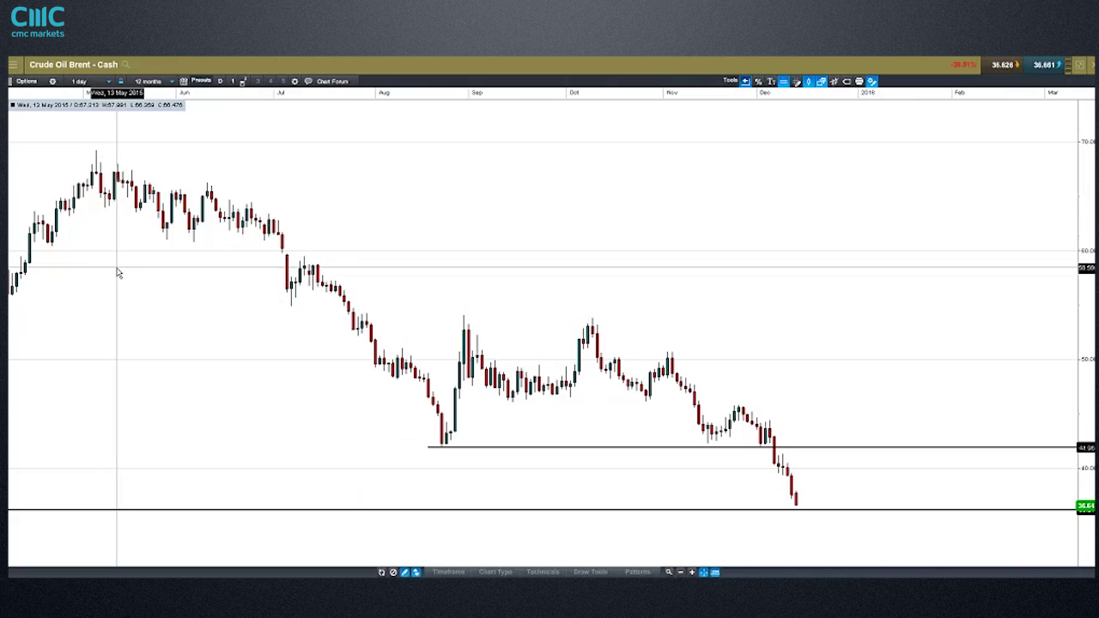
pyautogui.moveTo(471, 433)
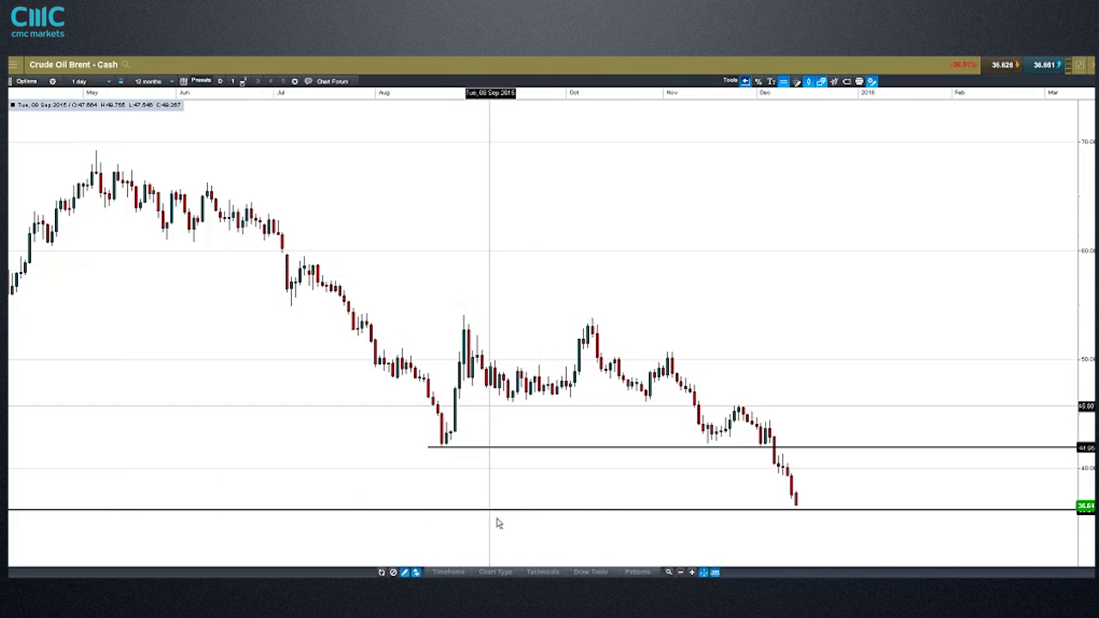
# Step: Draw a support/resistance line along the September lows of the Crude Oil Brent chart, at about 46.3
pyautogui.click(590, 572)
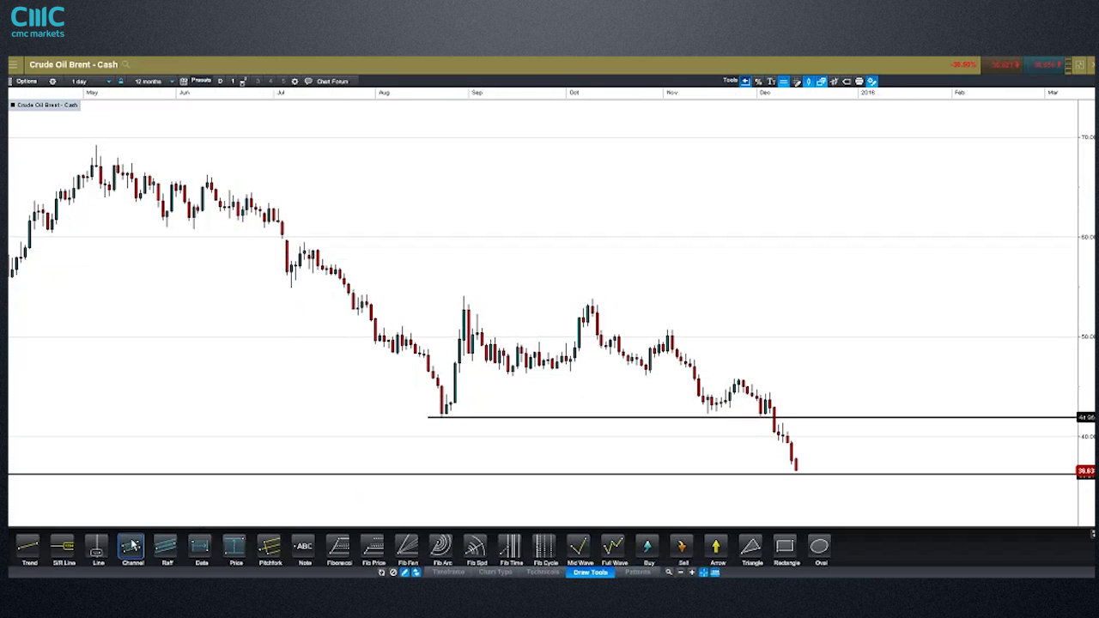
pyautogui.click(496, 373)
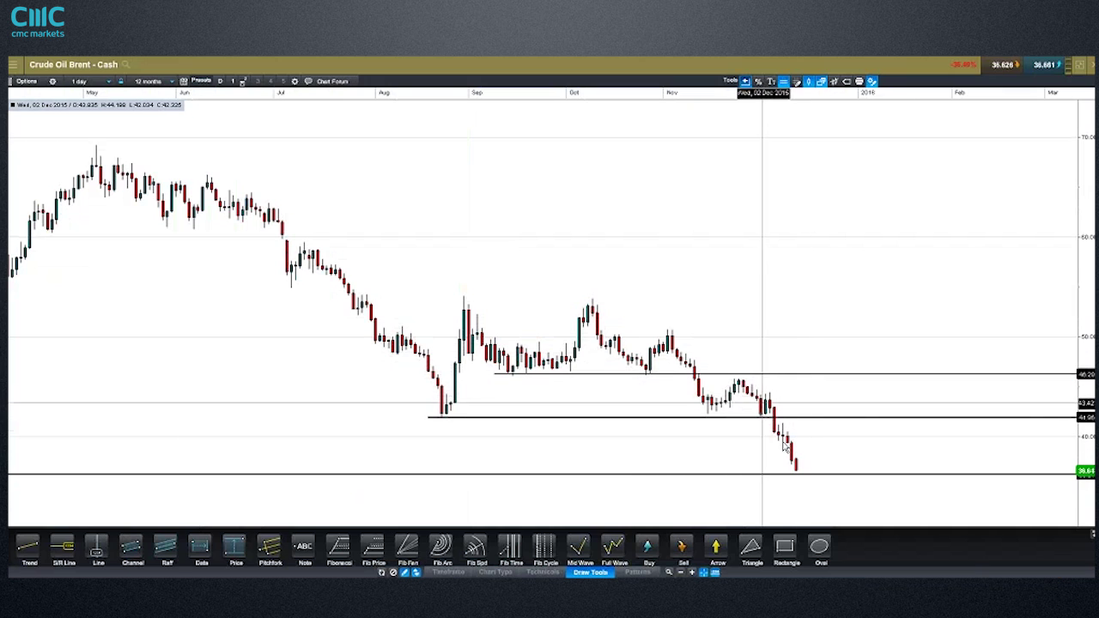
# Step: Set the Crude Oil Brent chart to 4 hours and draw a support/resistance line at the 11 December low, about 37.2
pyautogui.click(79, 81)
pyautogui.click(96, 248)
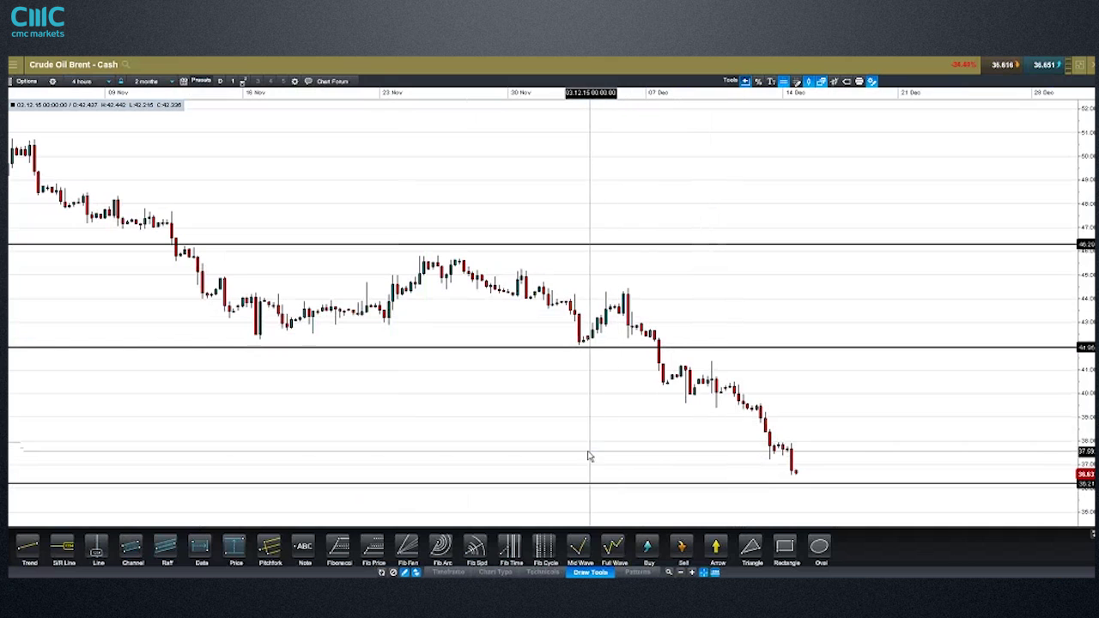
pyautogui.click(62, 548)
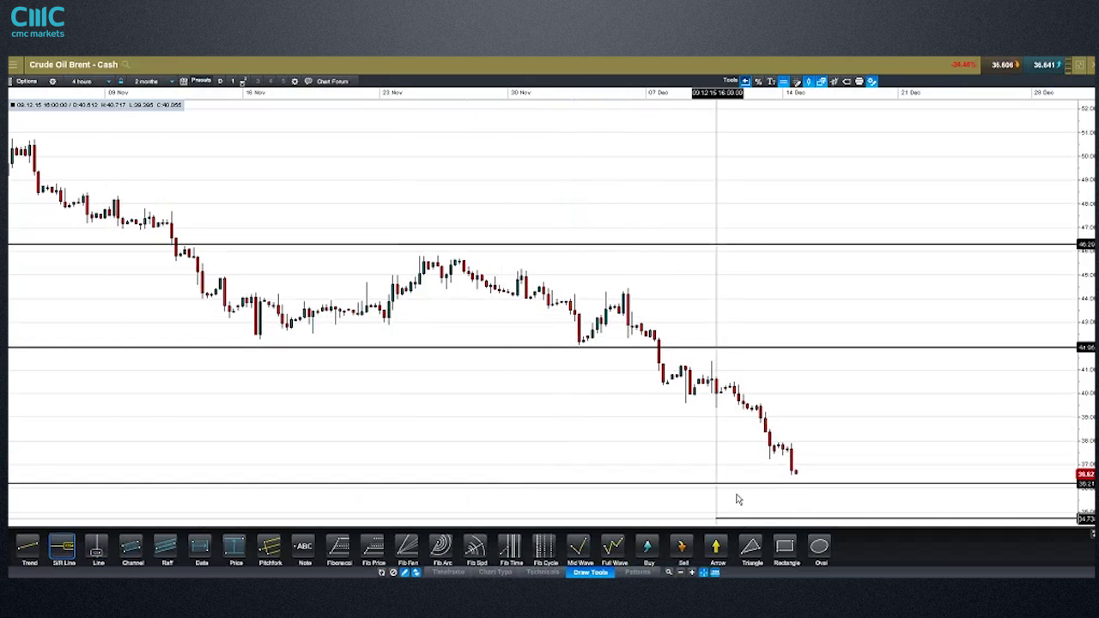
pyautogui.click(757, 460)
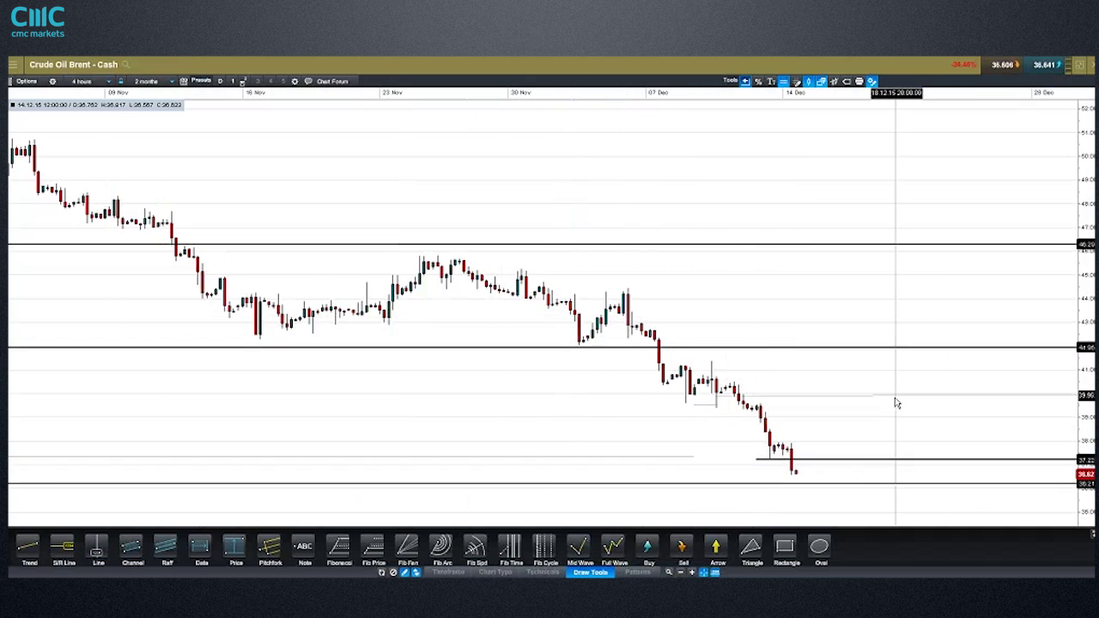
pyautogui.scroll(3, 896, 401)
pyautogui.moveTo(752, 489)
pyautogui.mouseDown()
pyautogui.moveTo(729, 465)
pyautogui.moveTo(740, 525)
pyautogui.moveTo(729, 488)
pyautogui.moveTo(751, 509)
pyautogui.moveTo(745, 475)
pyautogui.mouseUp()
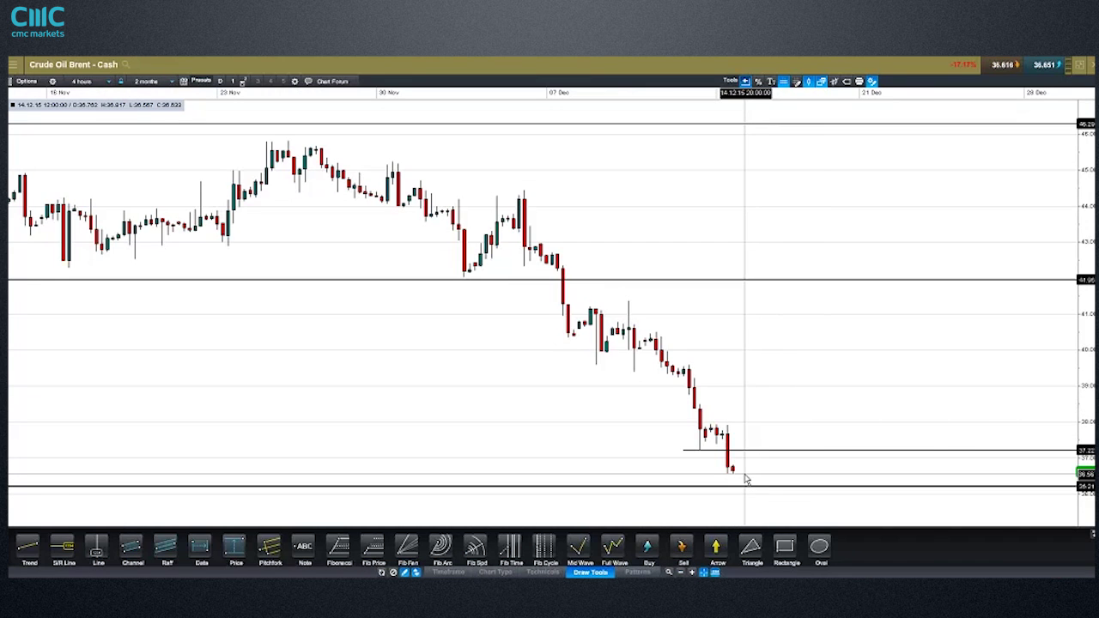
pyautogui.moveTo(745, 475); pyautogui.dragTo(743, 490)
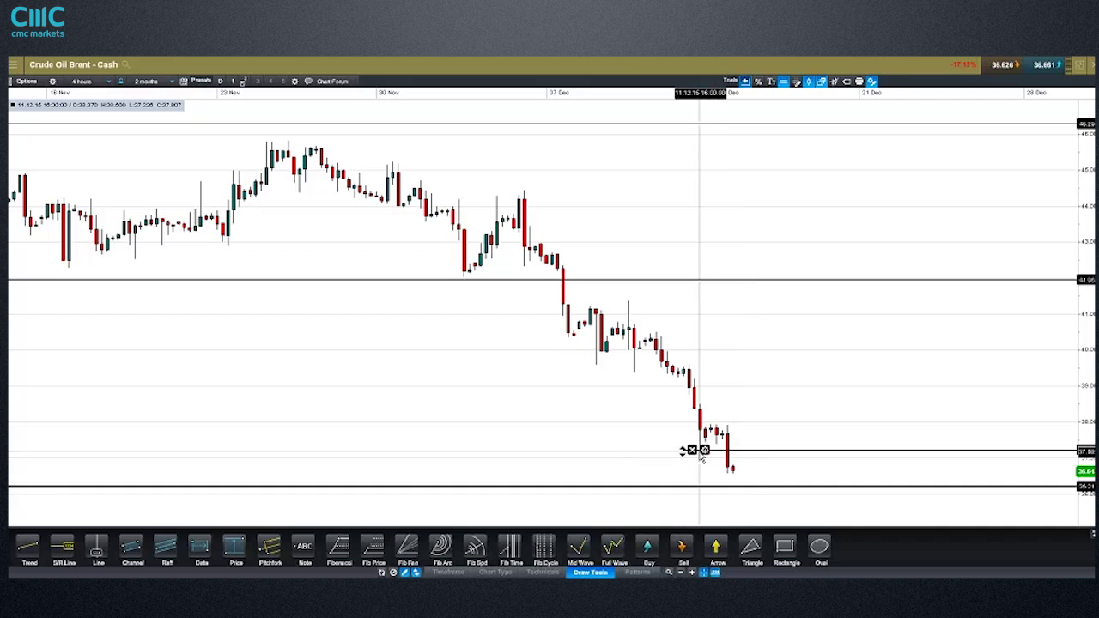
pyautogui.moveTo(749, 458)
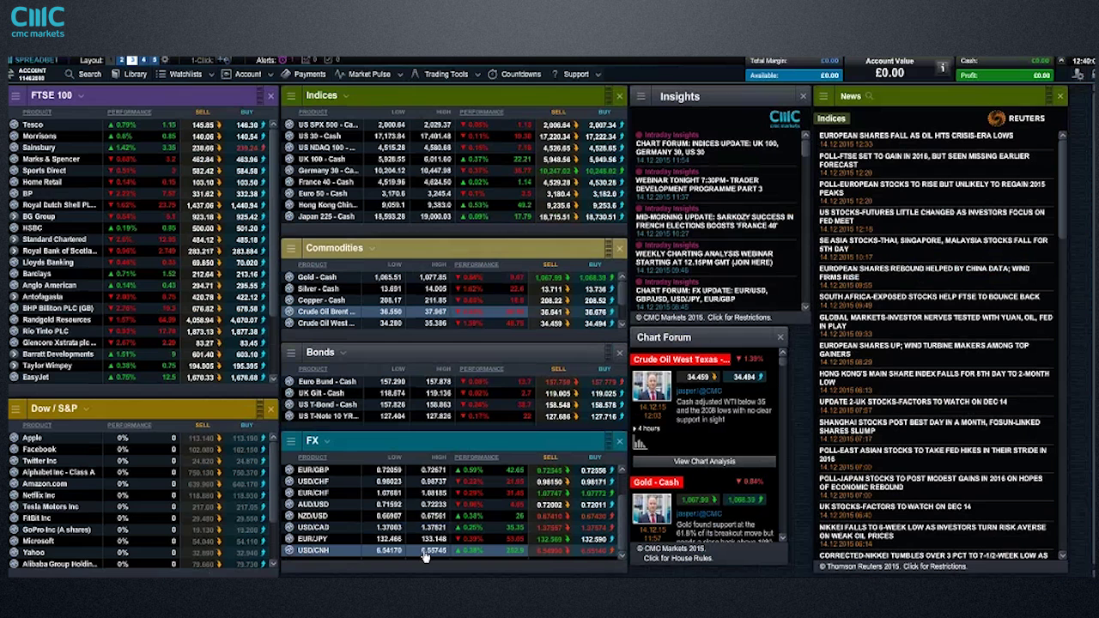
# Step: Open the USD/CNH chart from the FX watchlist and compare the mid-2015 spike high with the recent weekly rise
pyautogui.rightClick(314, 553)
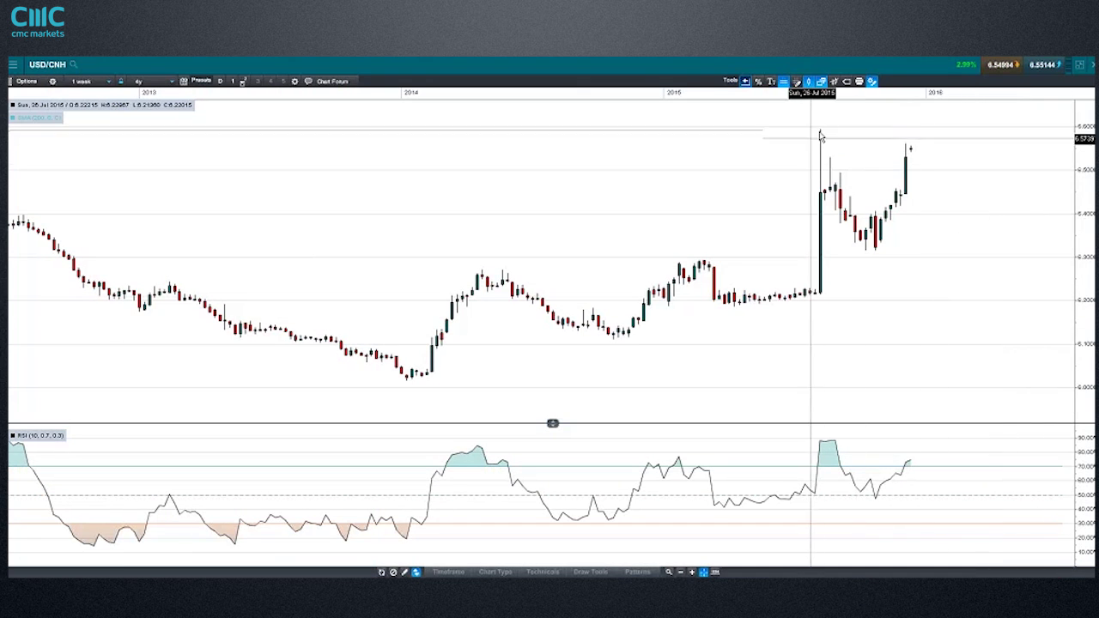
pyautogui.moveTo(821, 137)
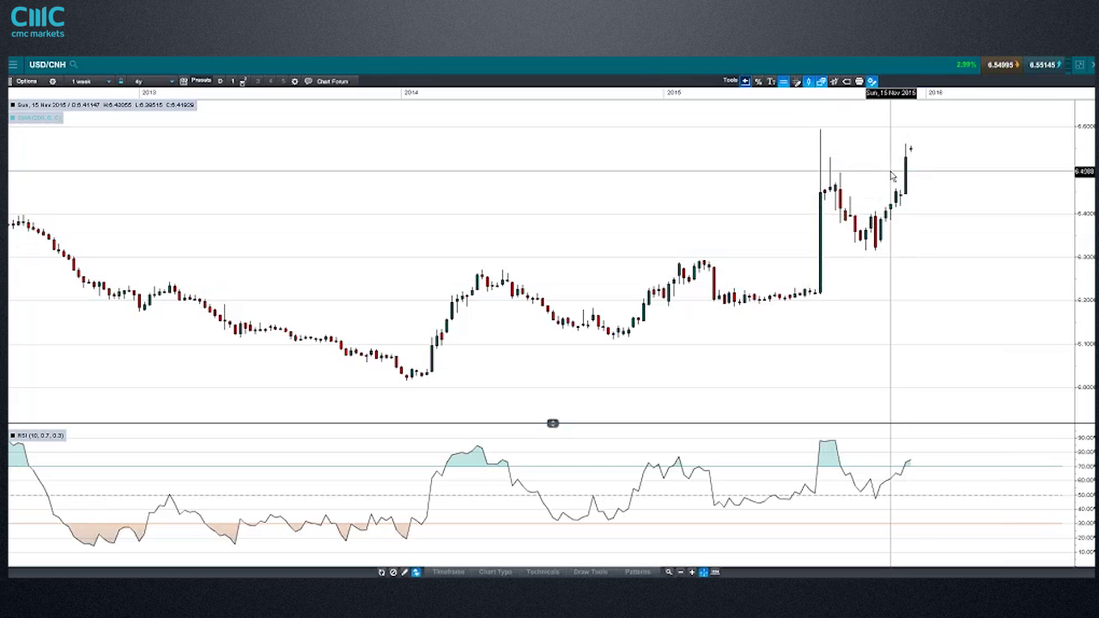
pyautogui.moveTo(892, 176)
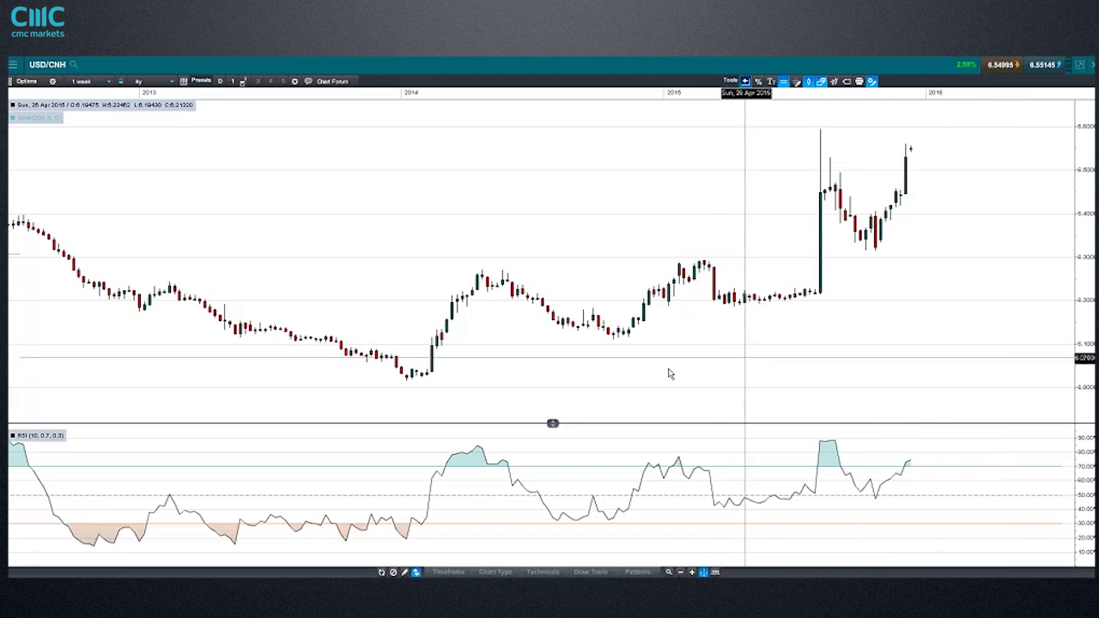
pyautogui.moveTo(820, 334)
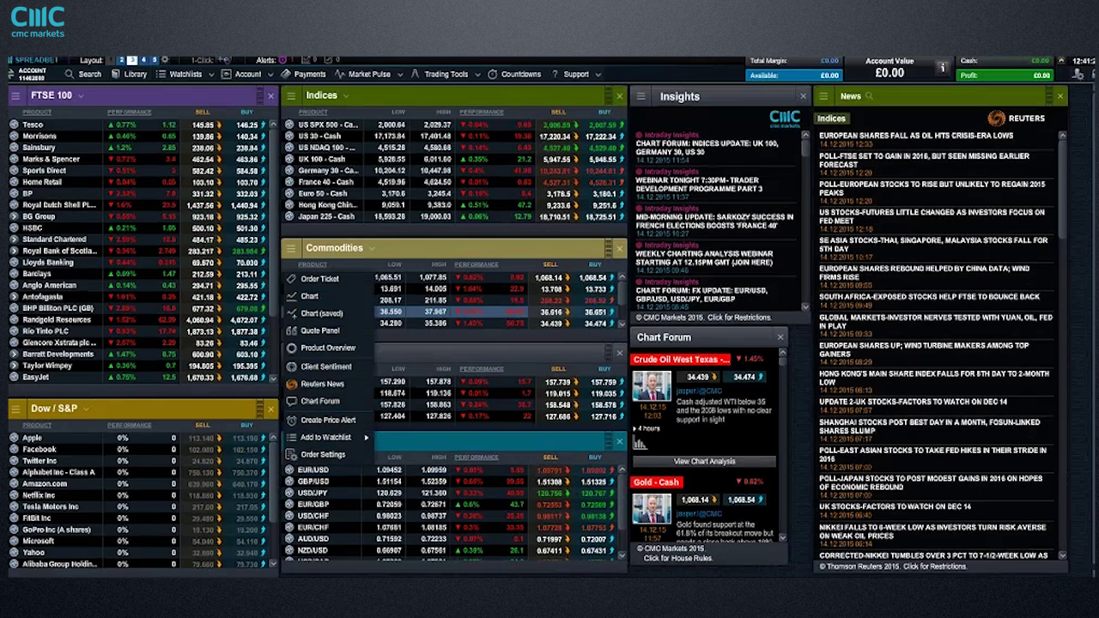
# Step: Open the saved EUR/USD chart at full size and examine the early-December rally against the trendlines on the daily candles
pyautogui.doubleClick(341, 315)
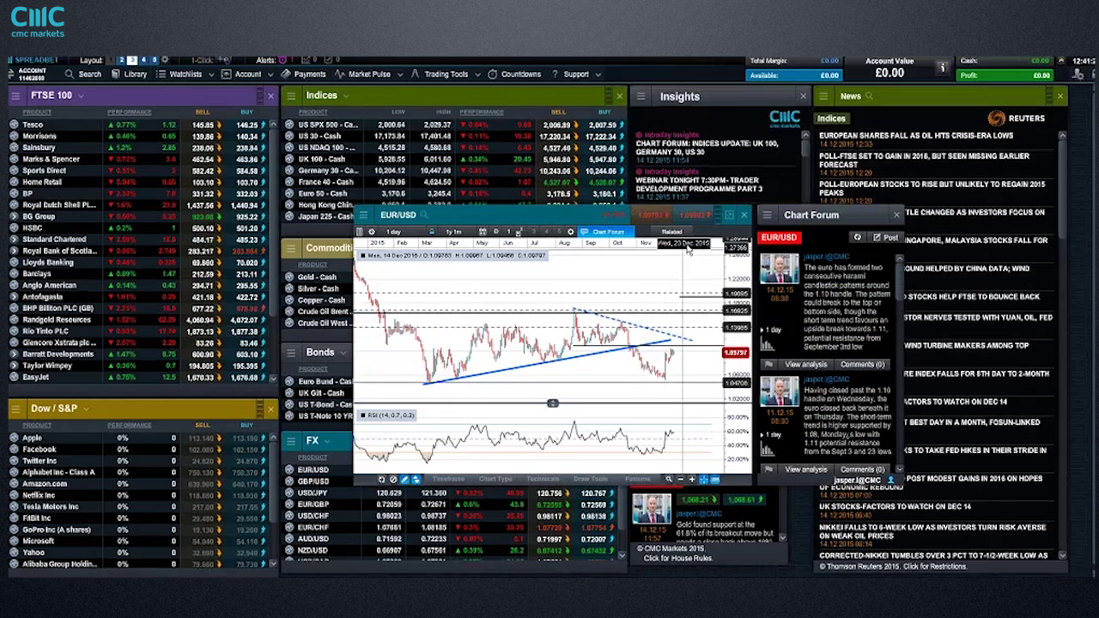
pyautogui.click(729, 216)
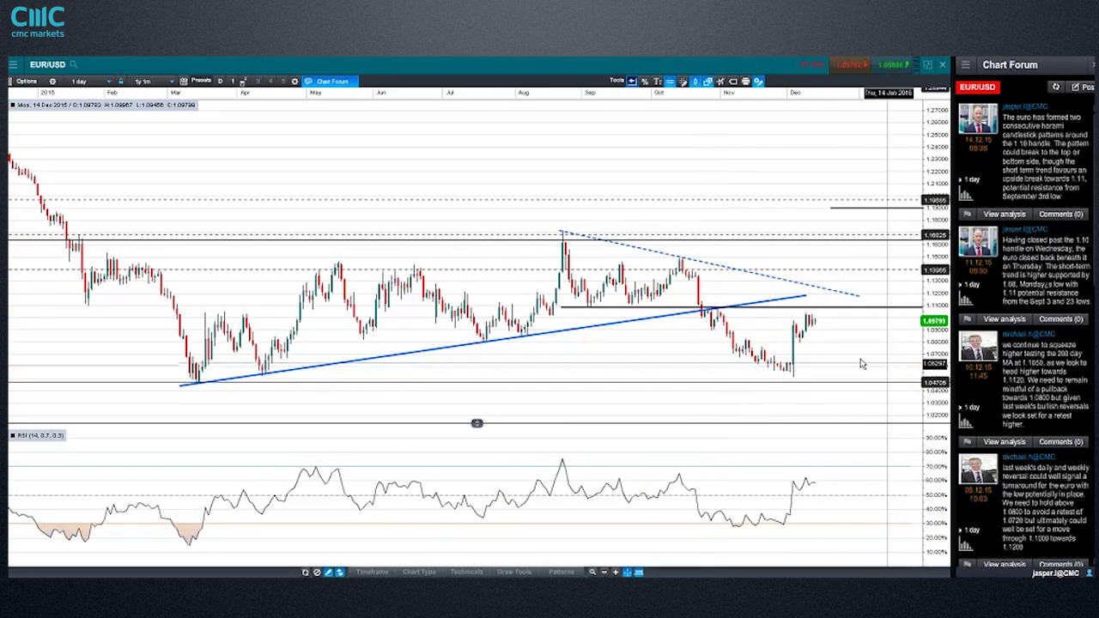
pyautogui.scroll(-1, 863, 364)
pyautogui.scroll(1, 863, 364)
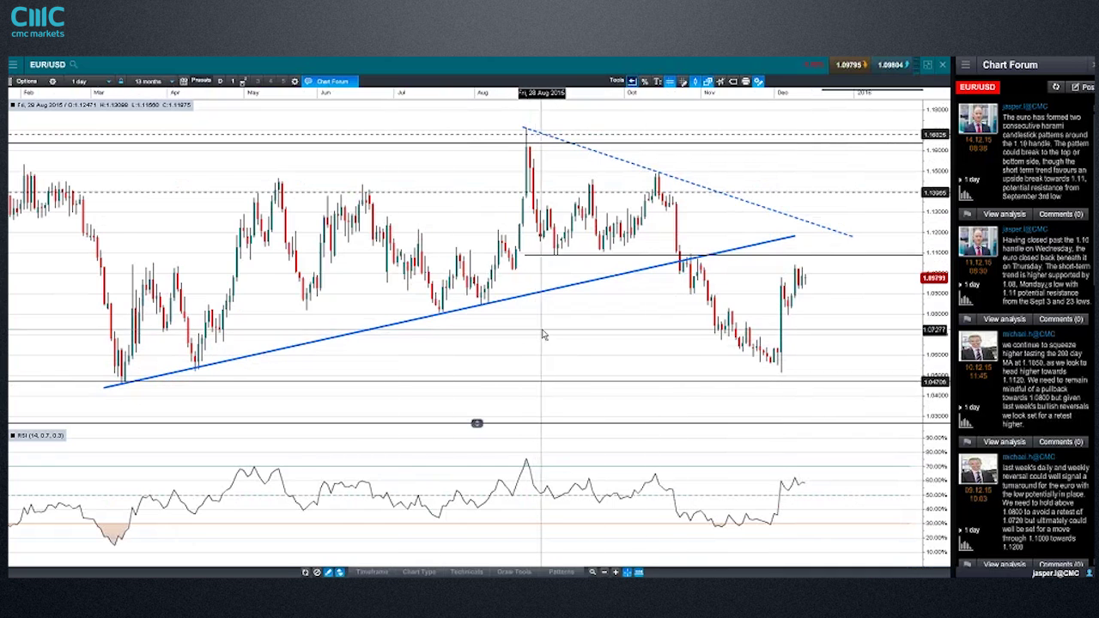
pyautogui.scroll(-3, 543, 335)
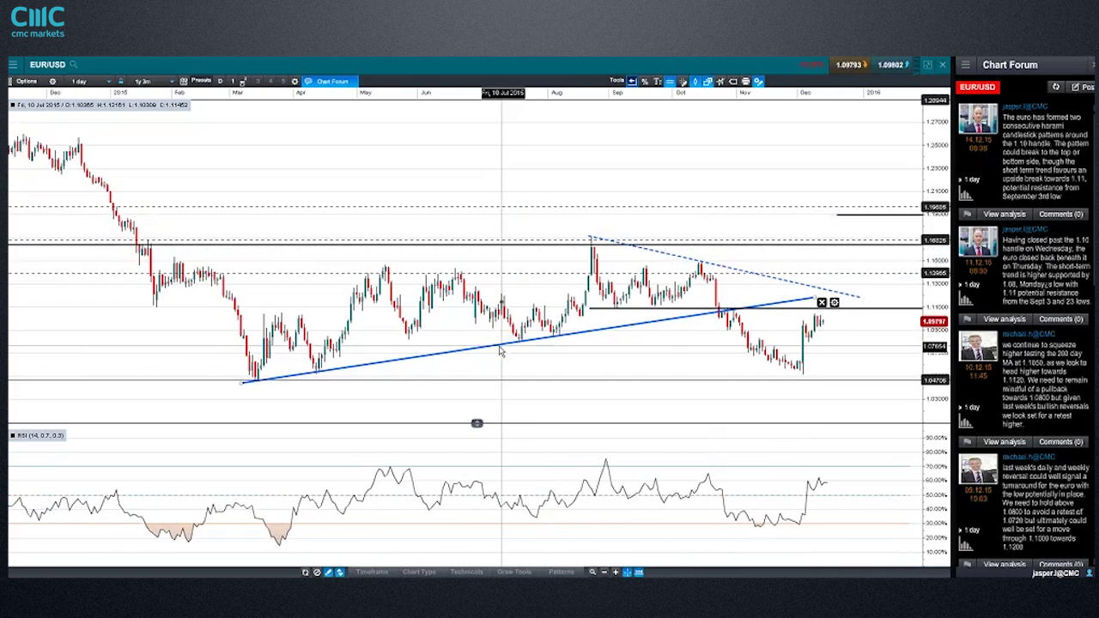
pyautogui.scroll(1, 500, 352)
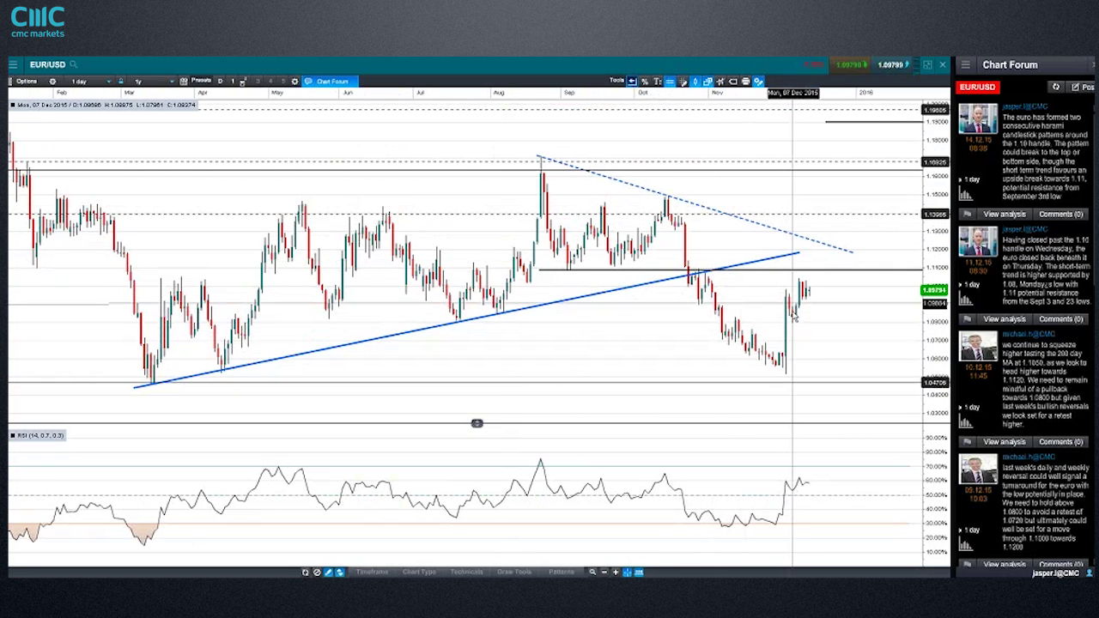
pyautogui.scroll(1, 792, 320)
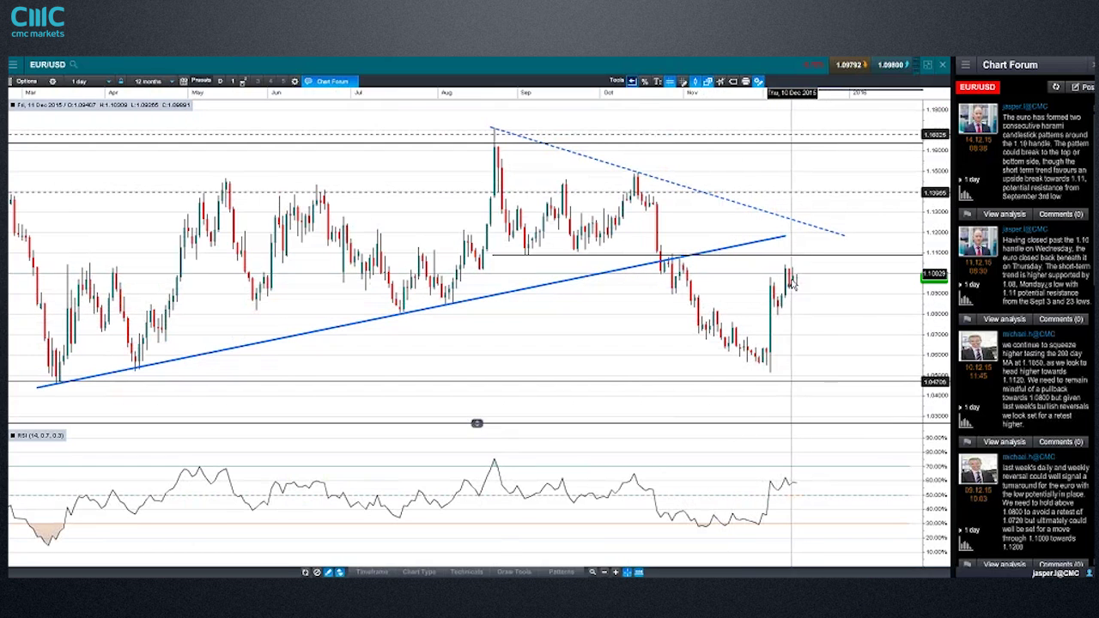
pyautogui.scroll(3, 799, 283)
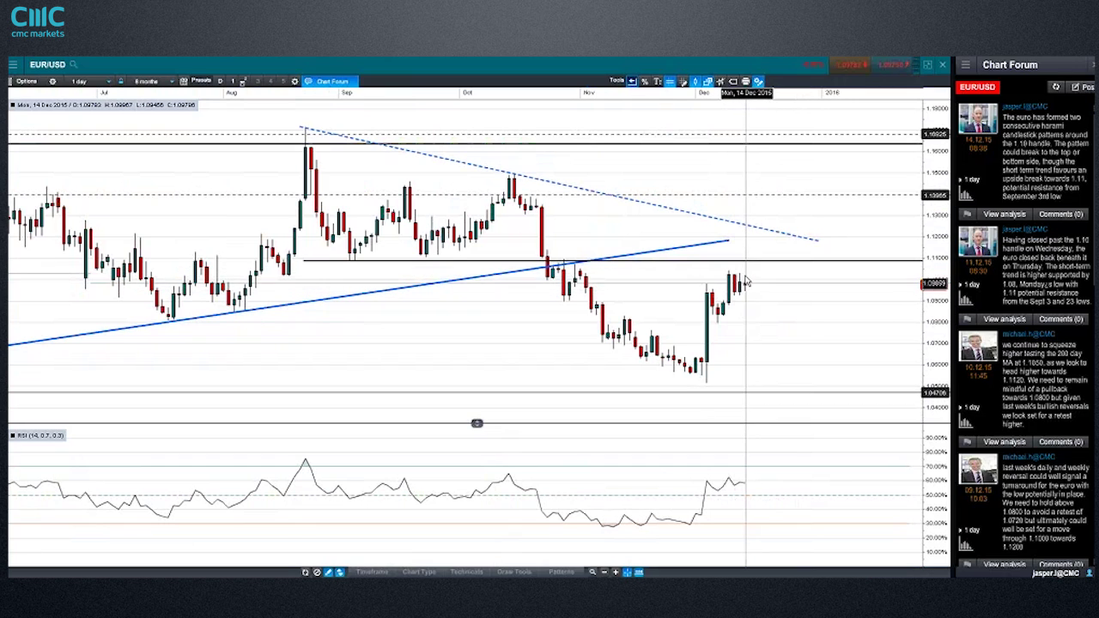
# Step: Compare the latest EUR/USD candles with the horizontal resistance line near 1.11 from the September lows
pyautogui.moveTo(771, 261); pyautogui.dragTo(801, 366)
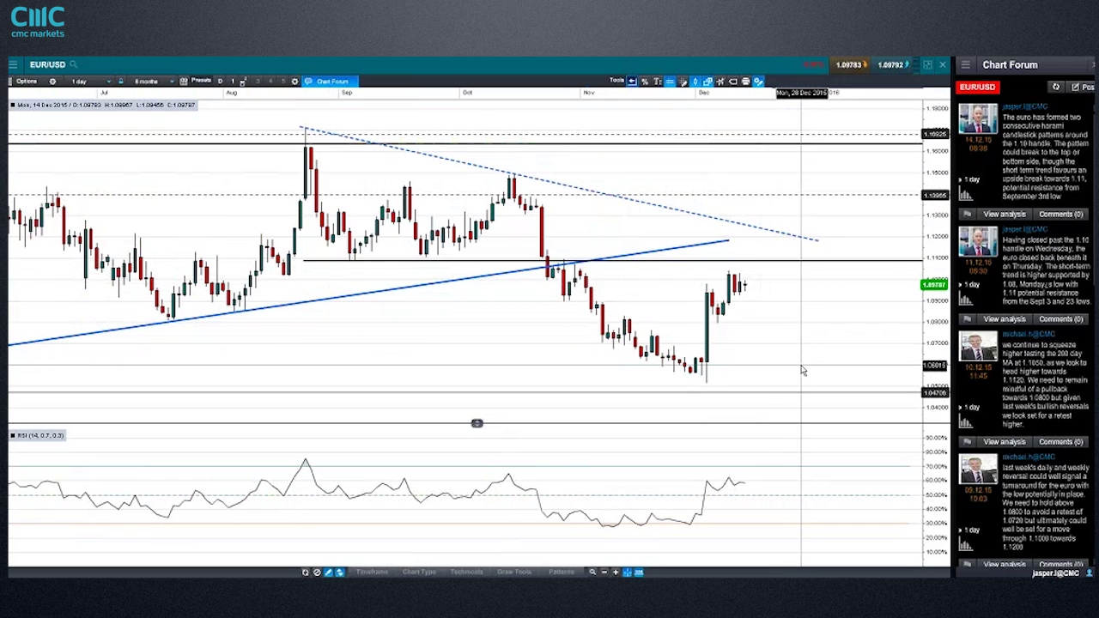
pyautogui.press('Delete')
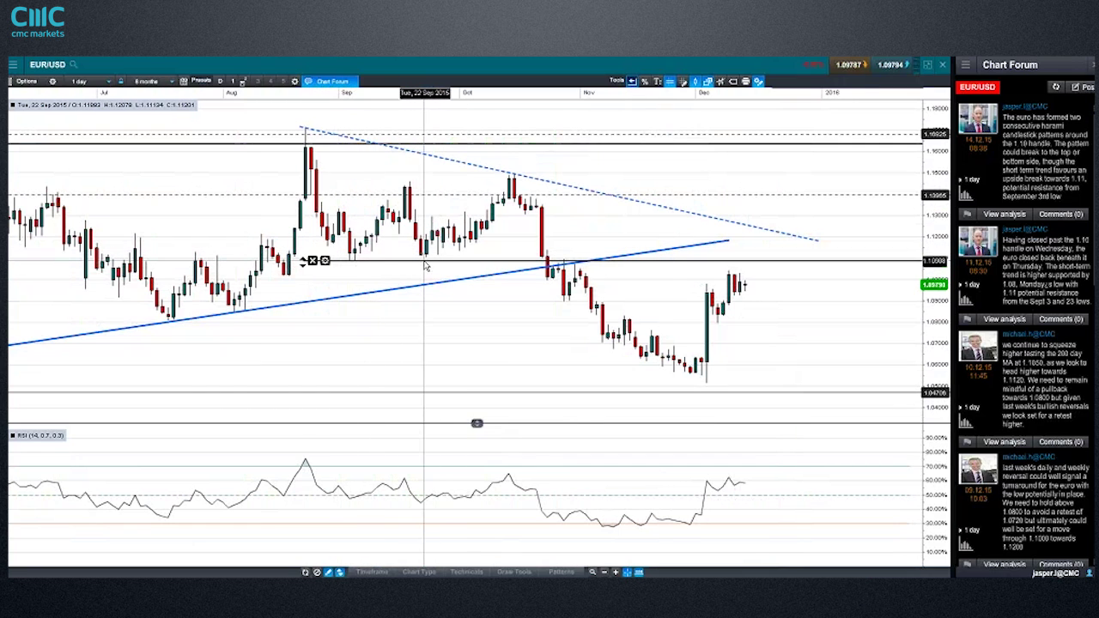
pyautogui.click(557, 386)
pyautogui.click(755, 262)
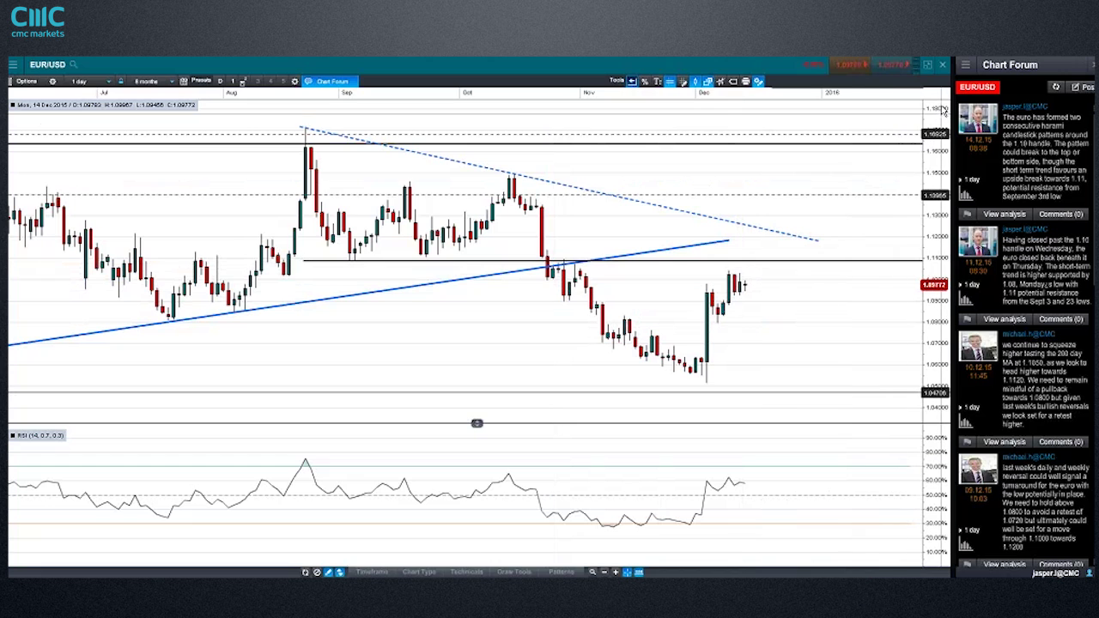
pyautogui.scroll(-1, 869, 172)
pyautogui.scroll(-1, 869, 172)
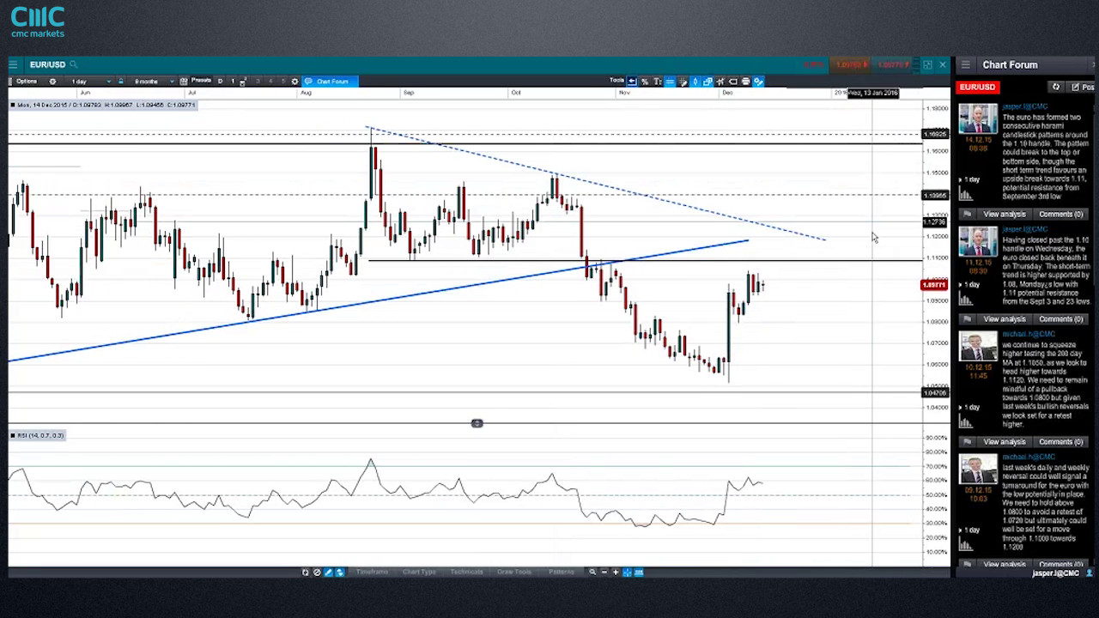
# Step: Extend the rising EUR/USD trendline past the dashed descending trendline, and close the chart
pyautogui.click(762, 260)
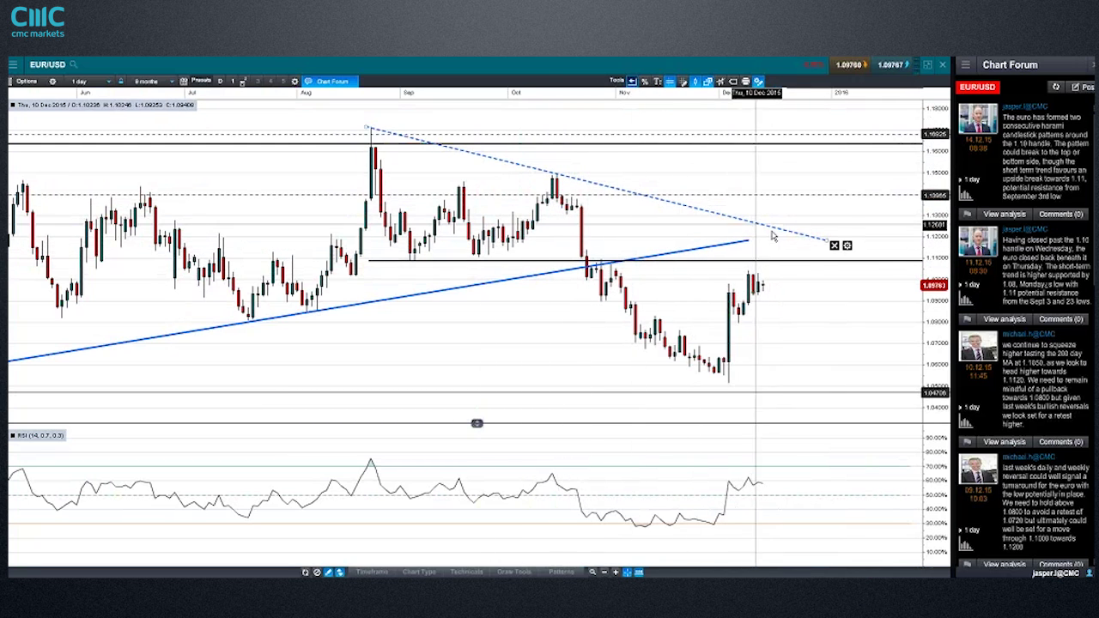
pyautogui.moveTo(747, 241); pyautogui.dragTo(820, 231)
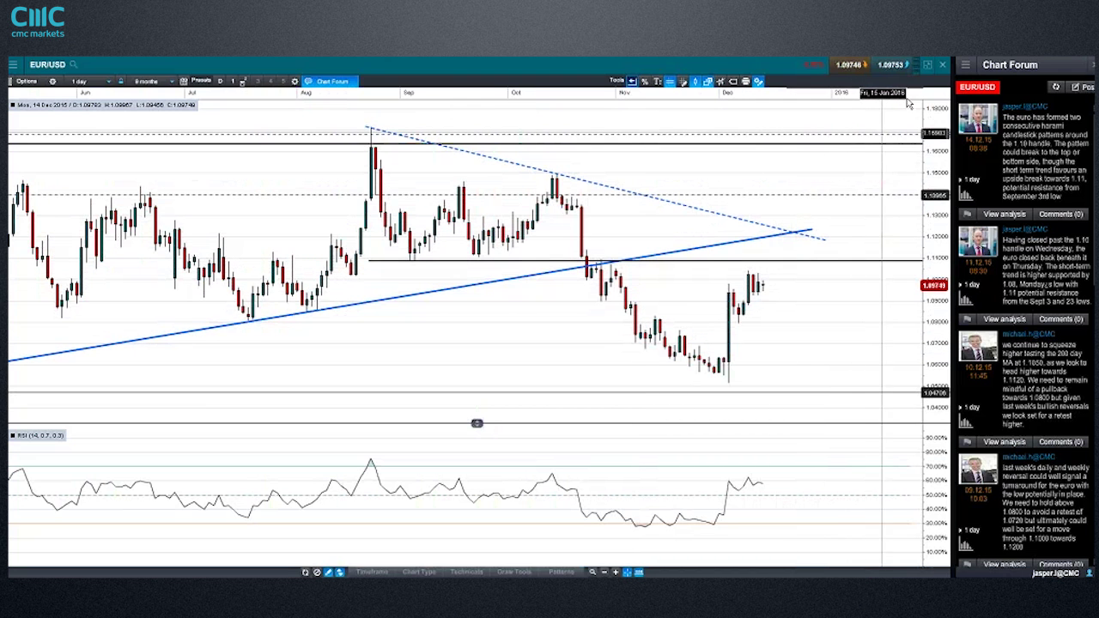
pyautogui.click(943, 65)
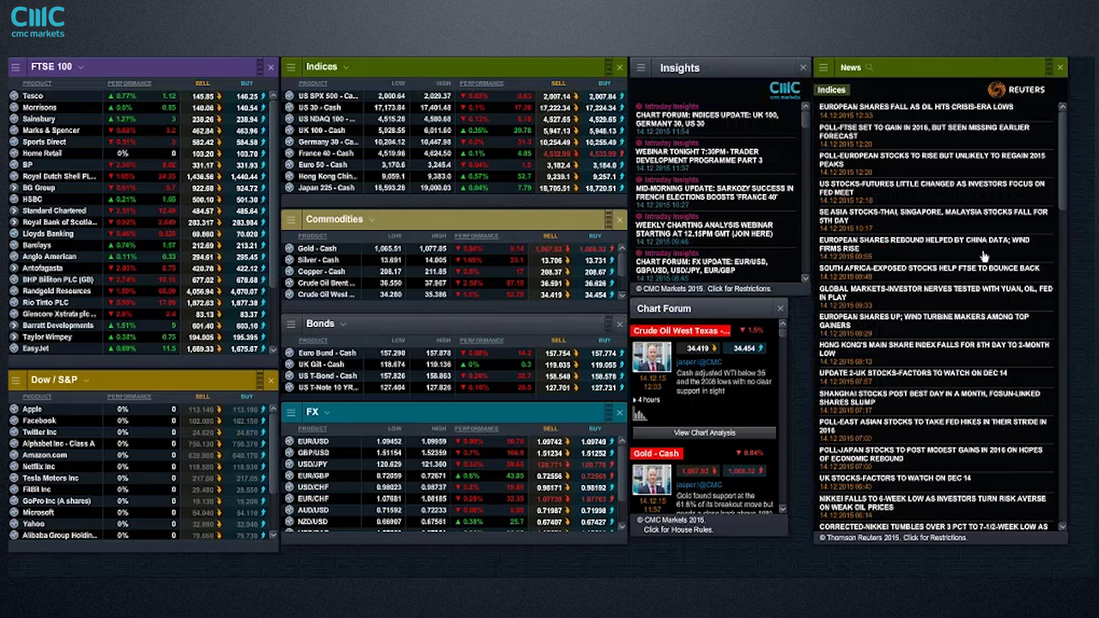
# Step: Open the saved GBP/USD chart at full size and refit the upper descending trendline to the late-August and early-November peaks
pyautogui.click(290, 482)
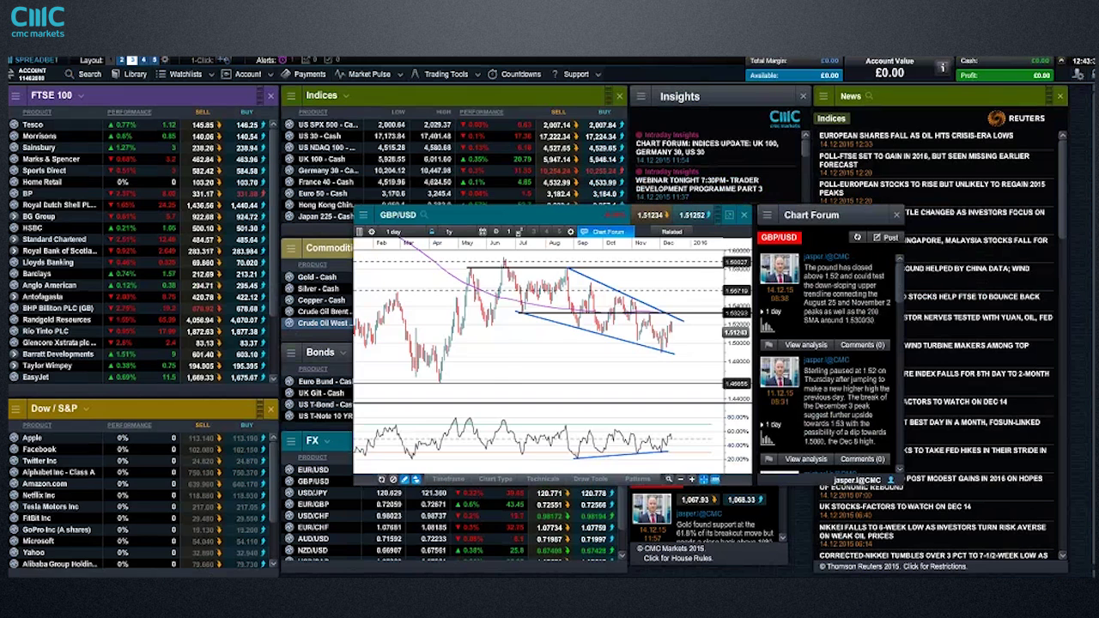
pyautogui.click(729, 215)
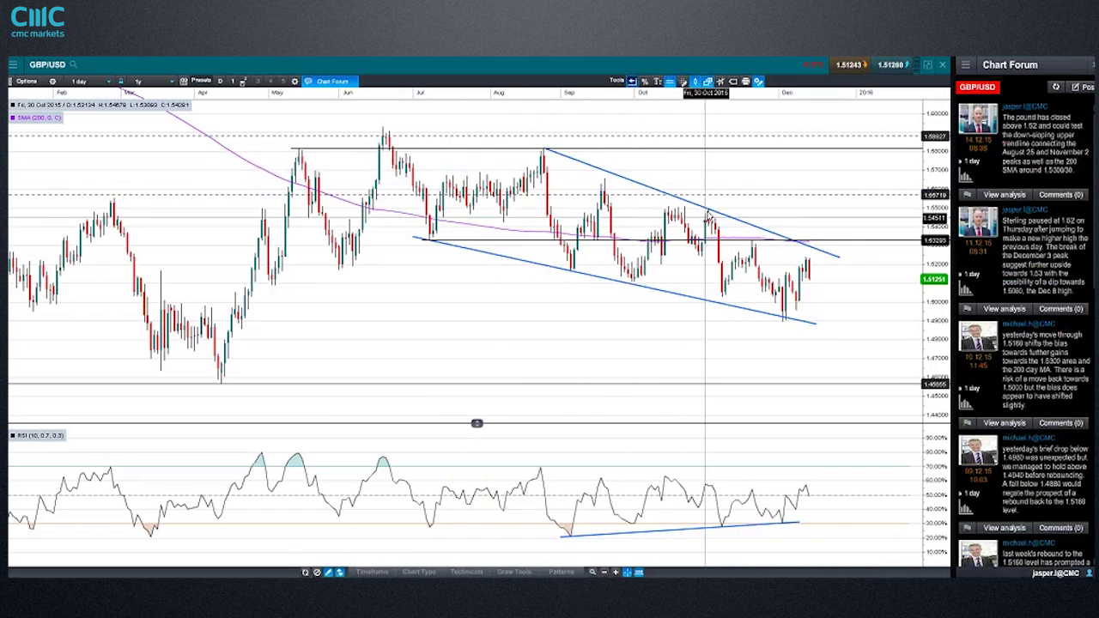
pyautogui.moveTo(841, 257); pyautogui.dragTo(844, 273)
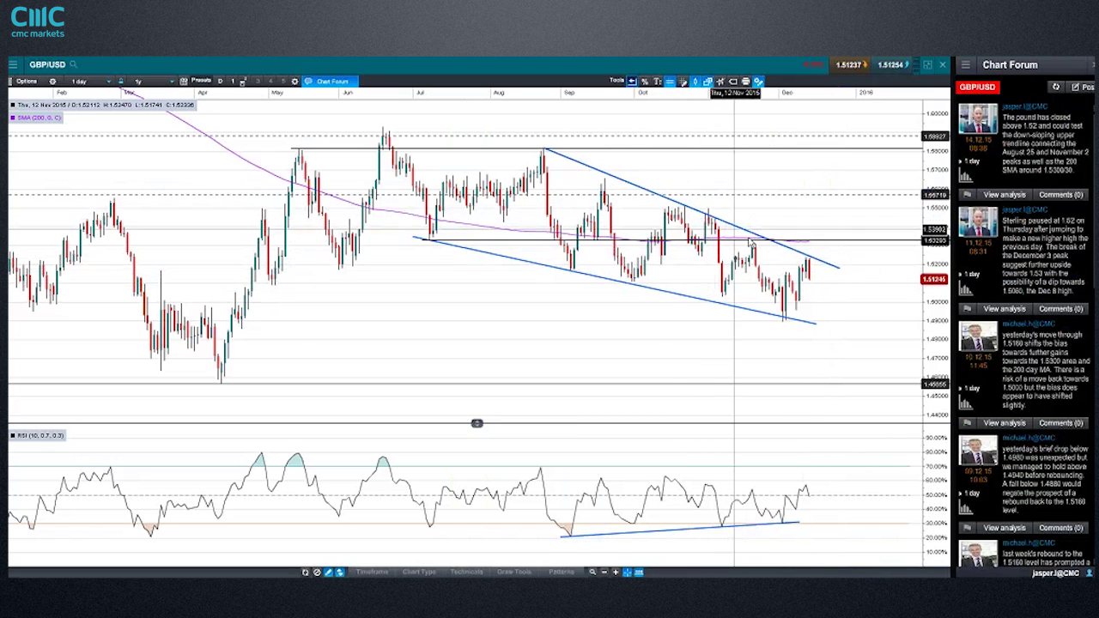
pyautogui.moveTo(833, 273)
pyautogui.moveTo(835, 275); pyautogui.dragTo(844, 259)
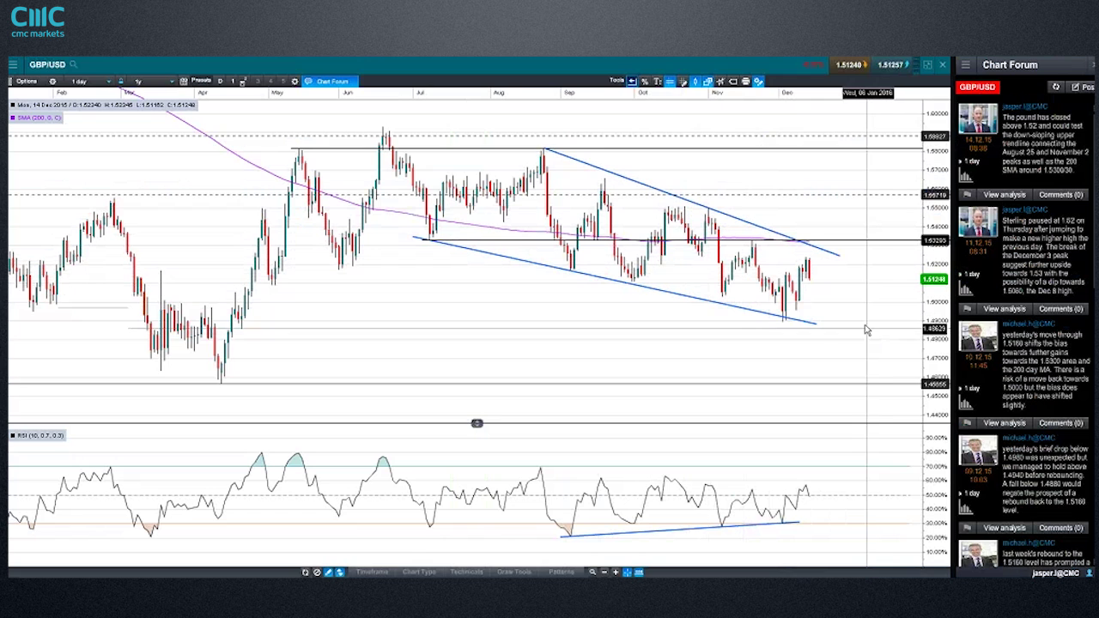
# Step: Check the GBP/USD resistance near 1.53 and extend the rising trendline under the RSI lows to about 21 December
pyautogui.scroll(3, 852, 320)
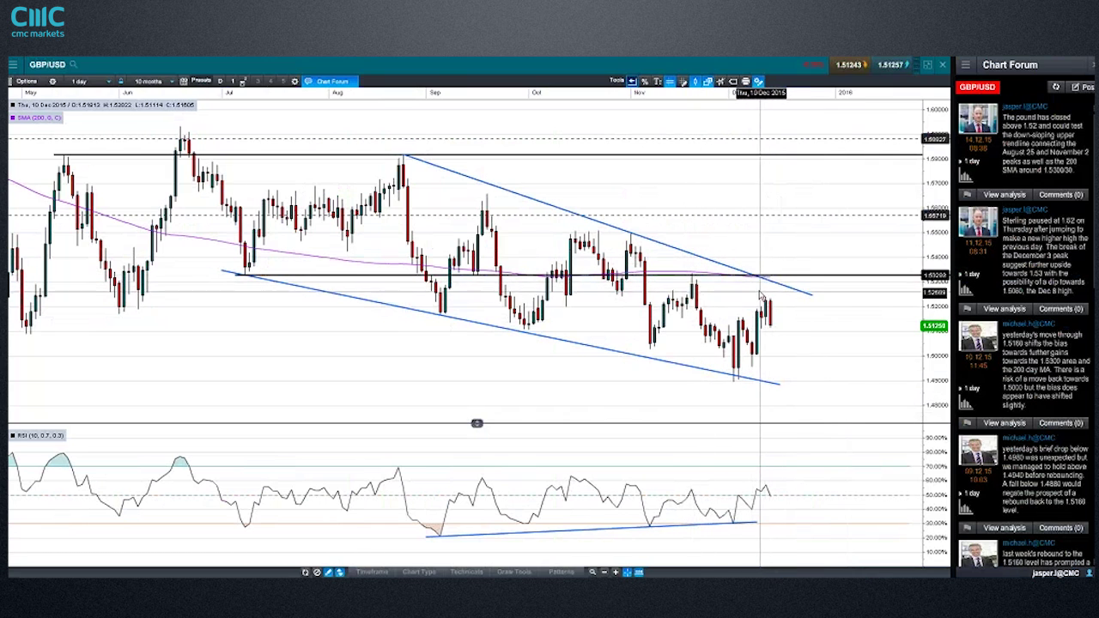
pyautogui.moveTo(760, 296)
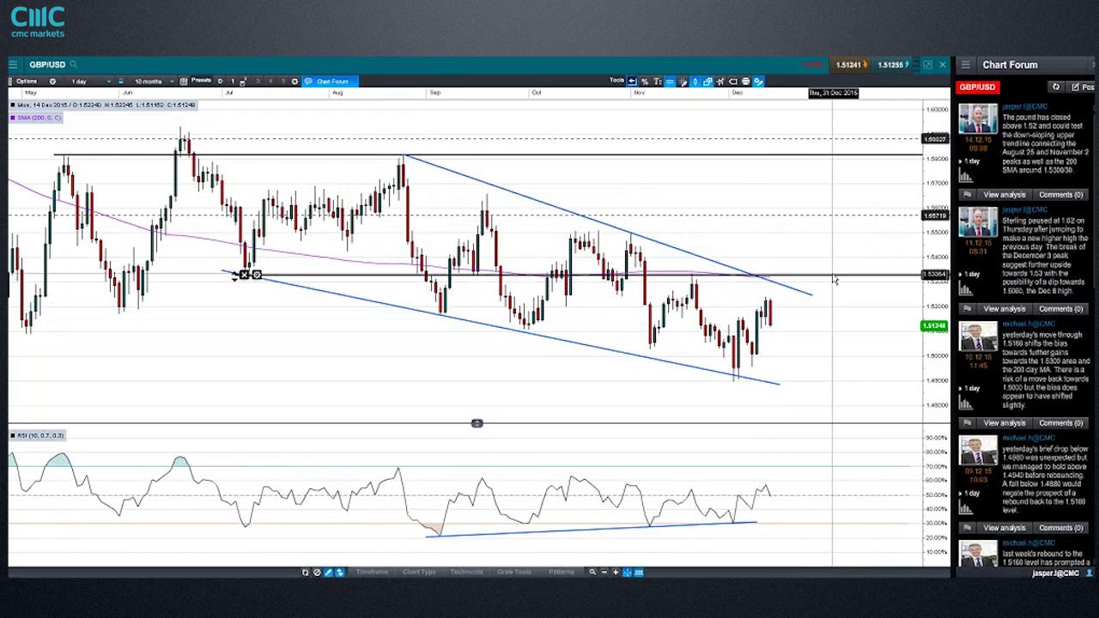
pyautogui.click(785, 316)
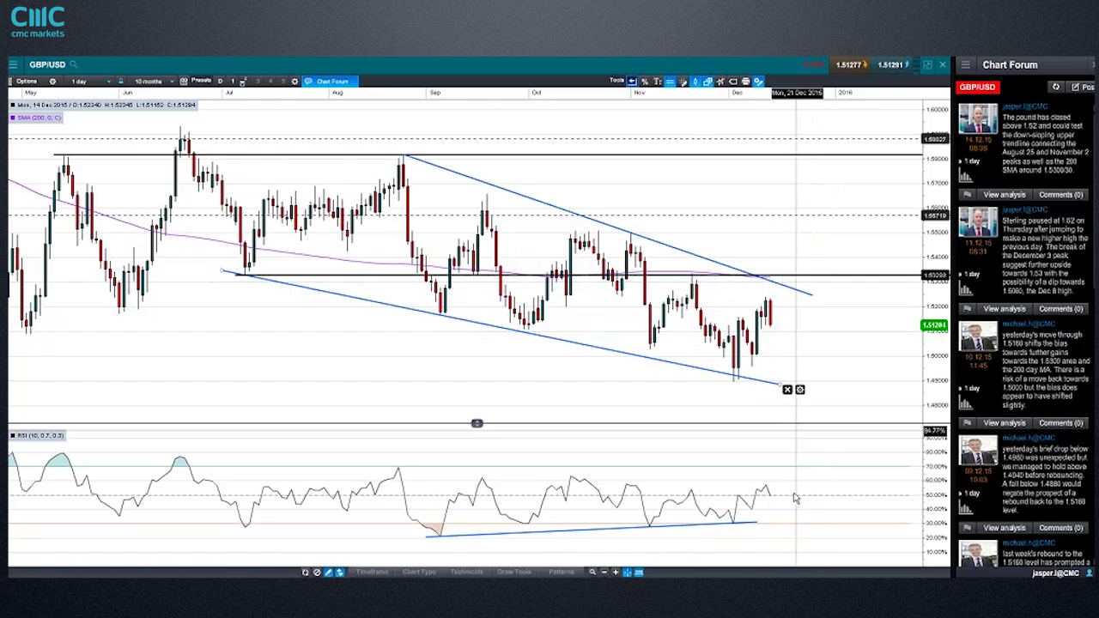
pyautogui.moveTo(757, 522); pyautogui.dragTo(798, 521)
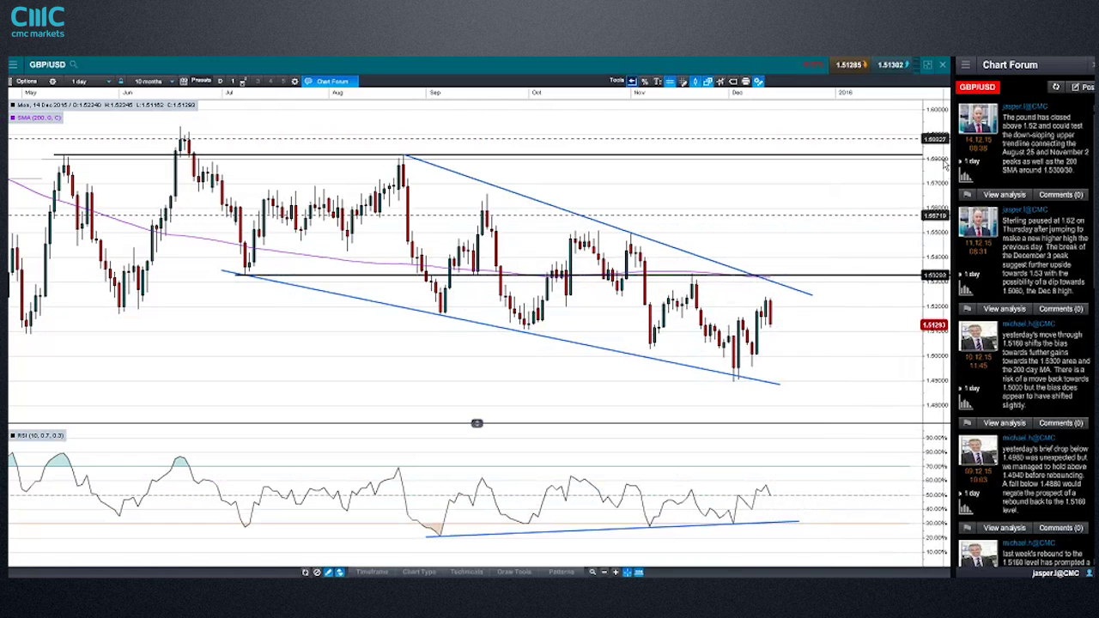
pyautogui.scroll(1, 790, 319)
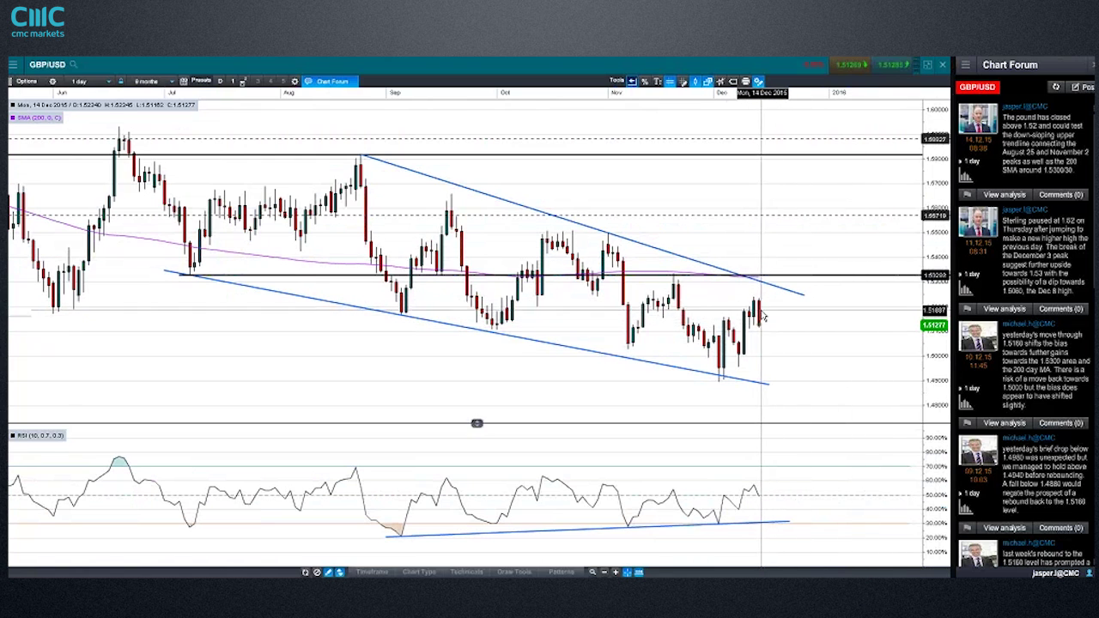
# Step: Close the GBP/USD chart and open the saved USD/JPY chart at full size
pyautogui.click(943, 66)
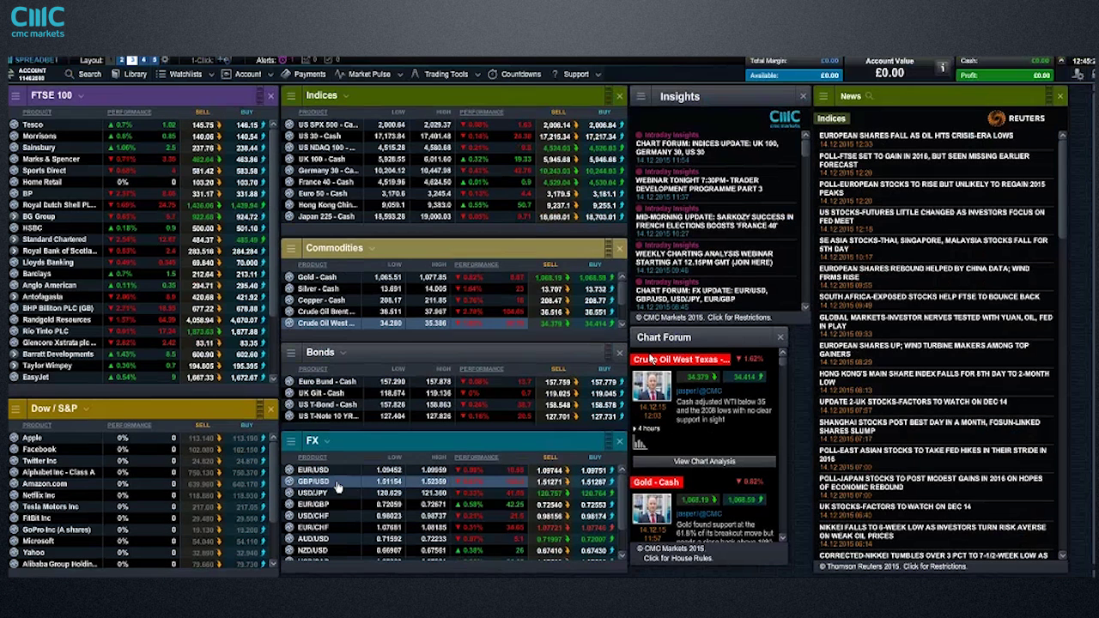
pyautogui.rightClick(295, 496)
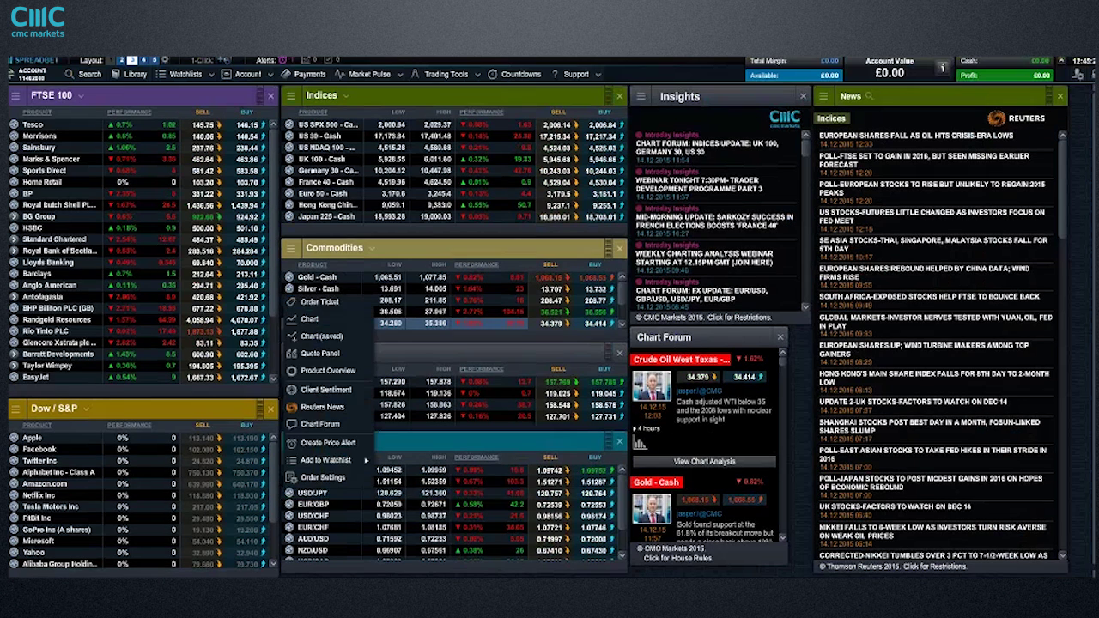
pyautogui.click(343, 335)
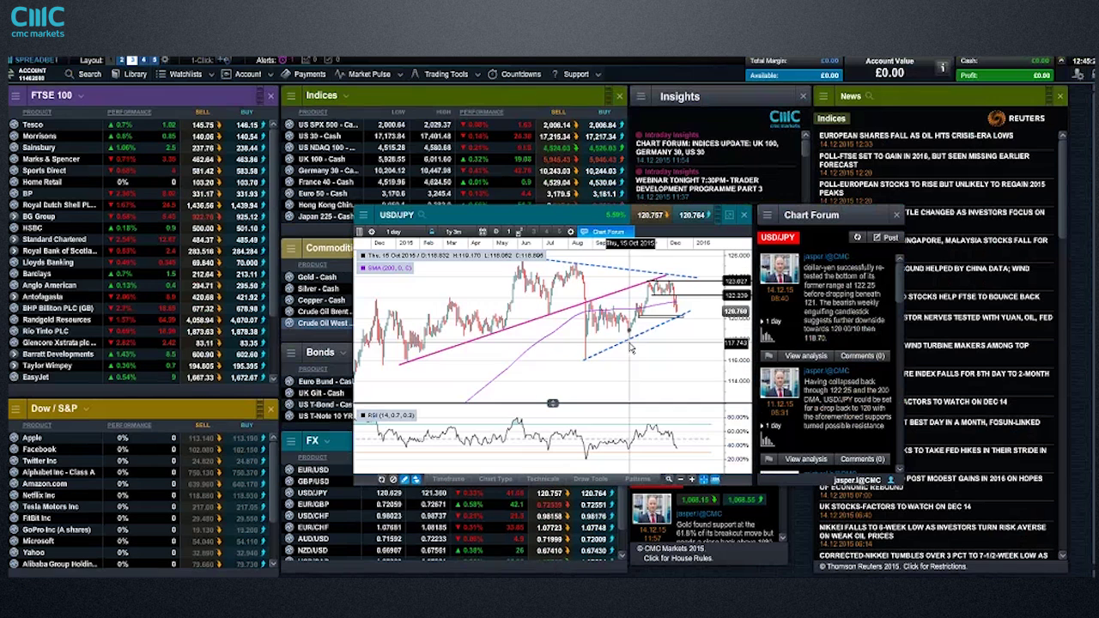
pyautogui.click(729, 216)
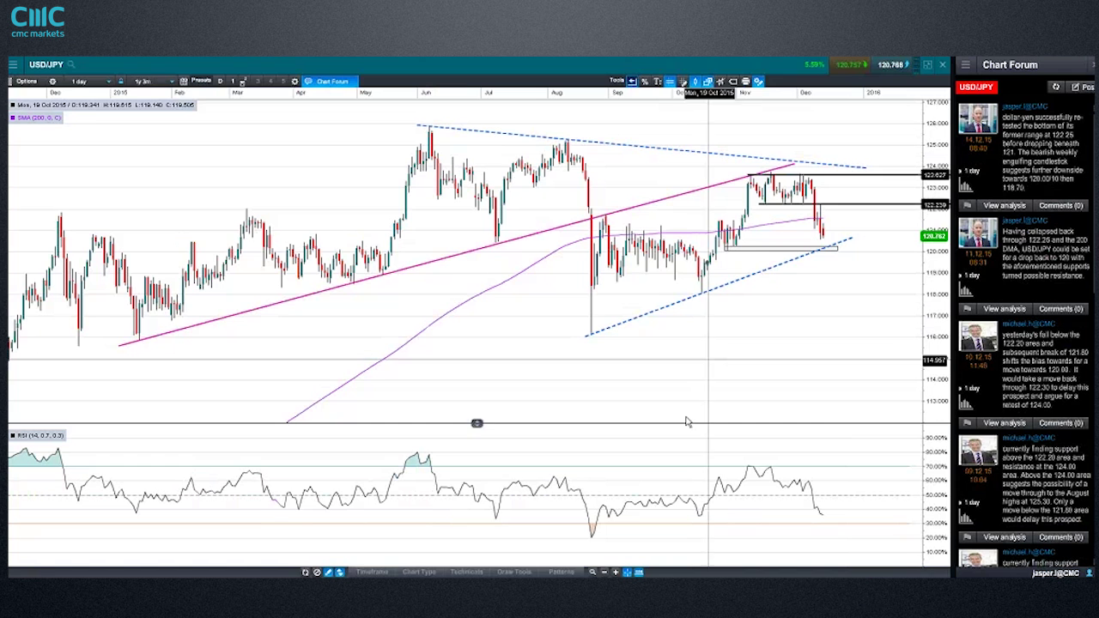
# Step: Examine the USD/JPY November to December range between the two horizontal lines on the daily chart
pyautogui.moveTo(795, 375)
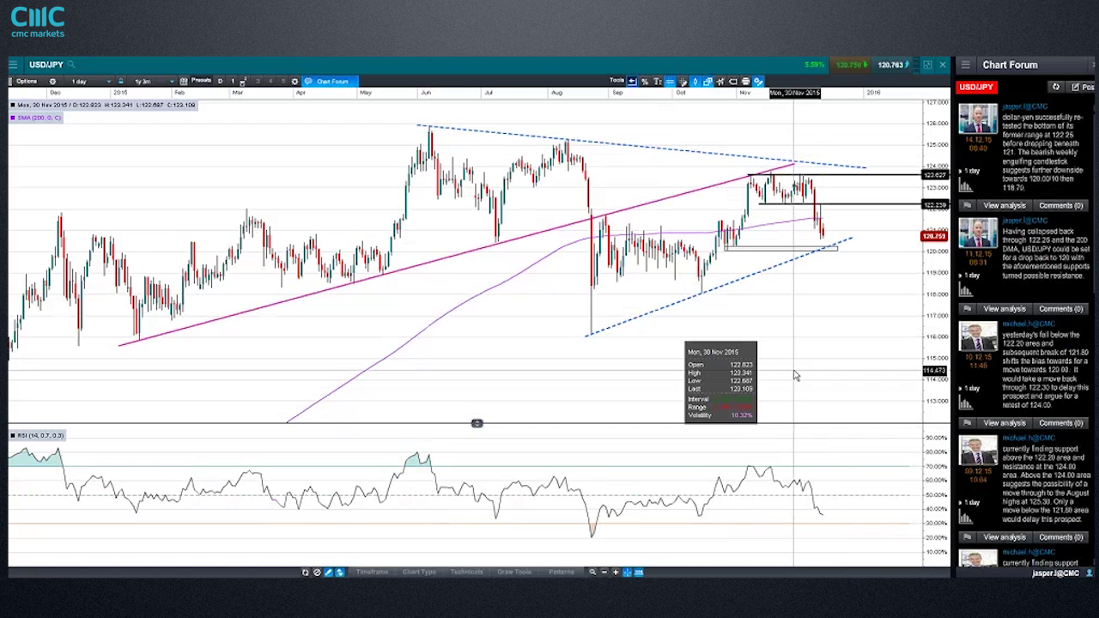
pyautogui.scroll(3, 812, 343)
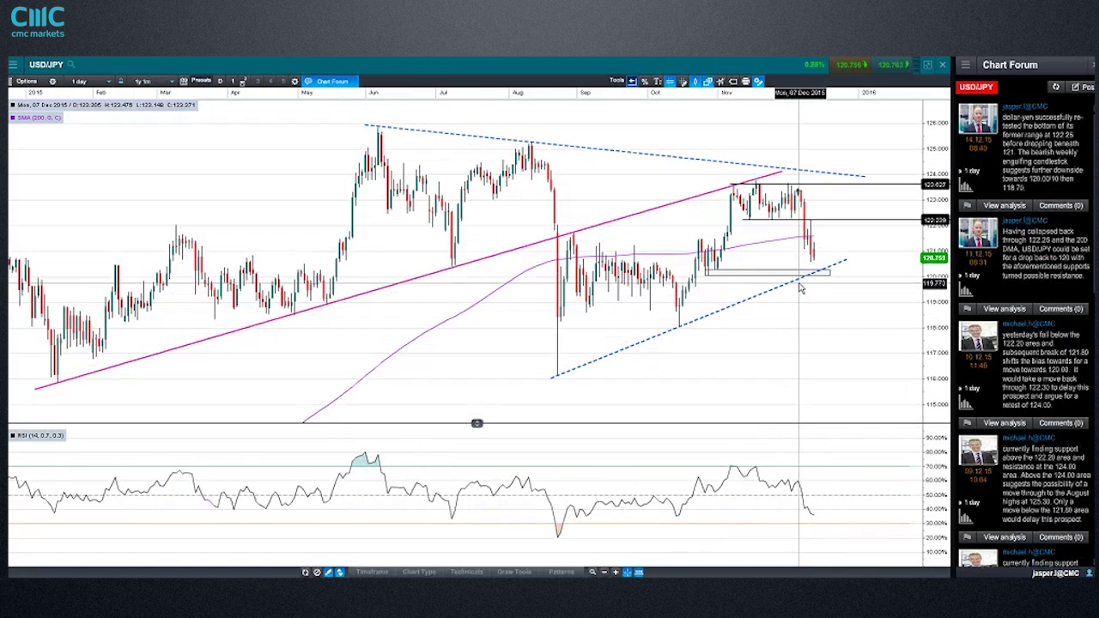
pyautogui.scroll(1, 841, 317)
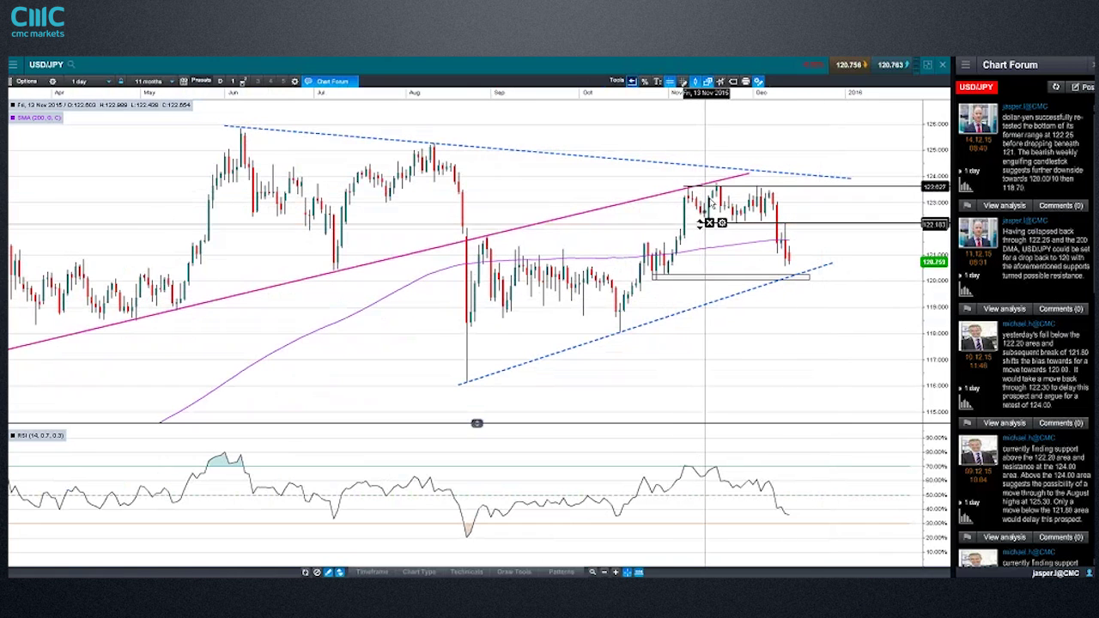
pyautogui.click(737, 186)
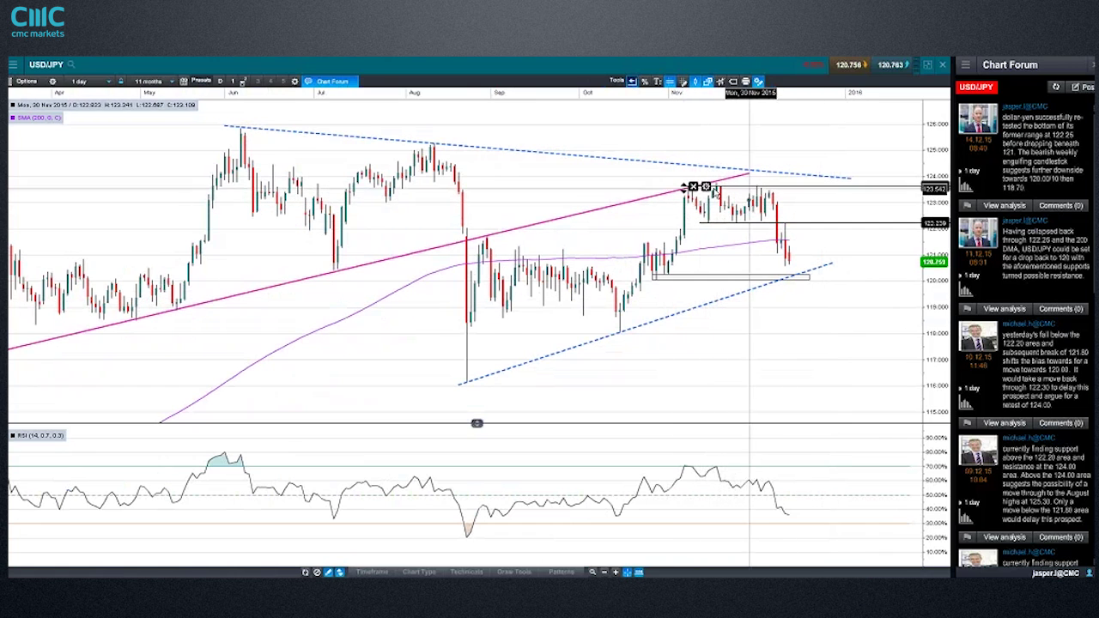
pyautogui.moveTo(760, 191); pyautogui.dragTo(769, 192)
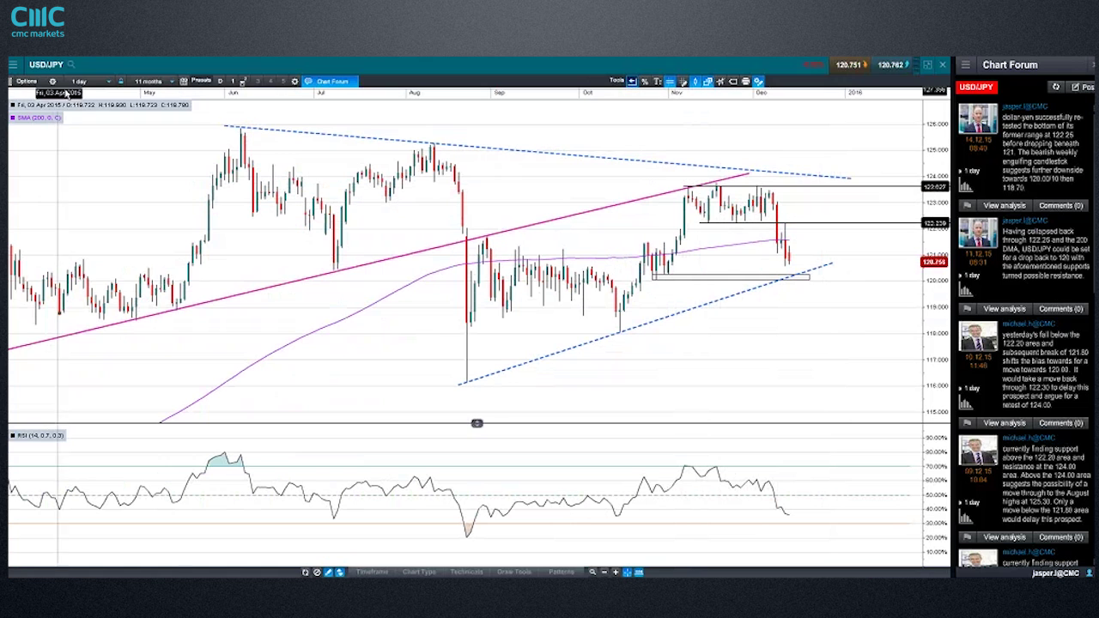
# Step: Switch USD/JPY to 1 week candles and inspect the latest candles against the converging dashed trendlines
pyautogui.click(81, 80)
pyautogui.click(84, 269)
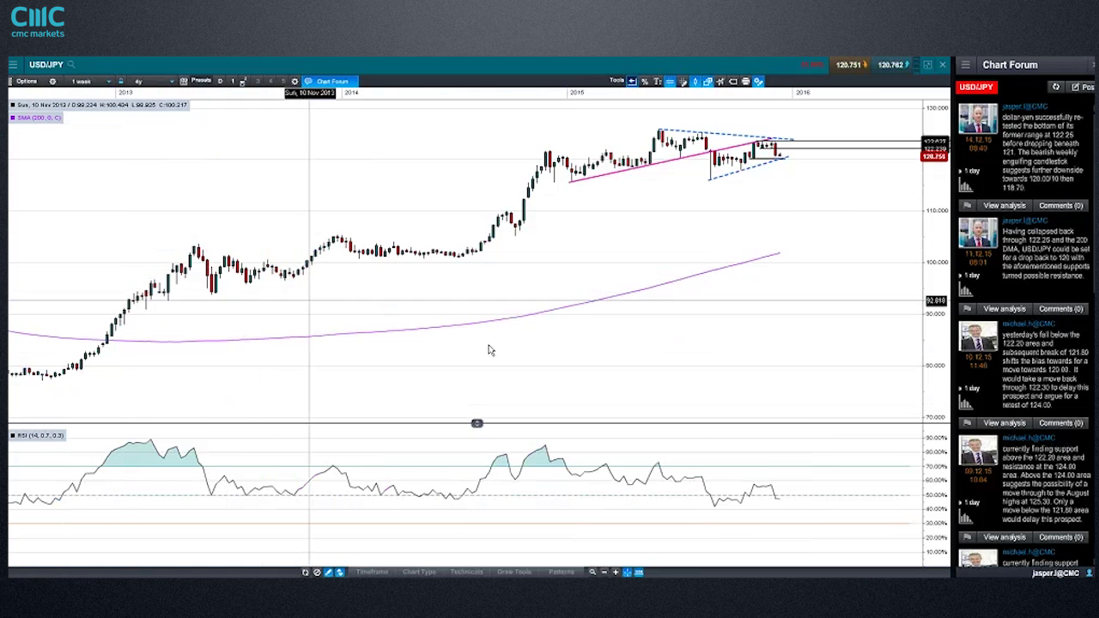
pyautogui.scroll(3, 557, 260)
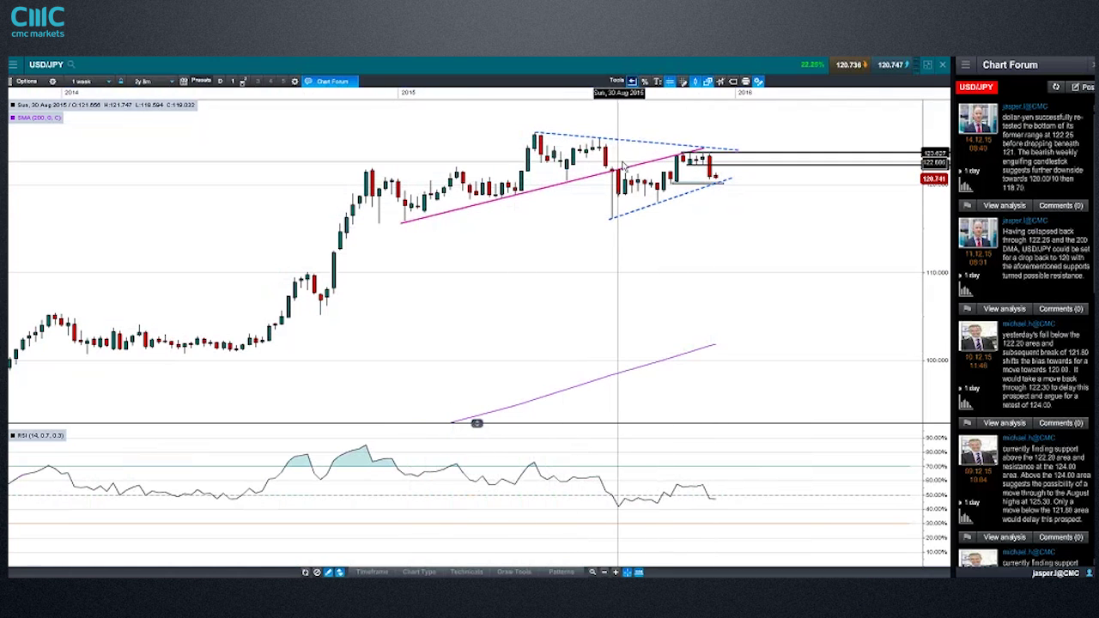
pyautogui.moveTo(693, 155)
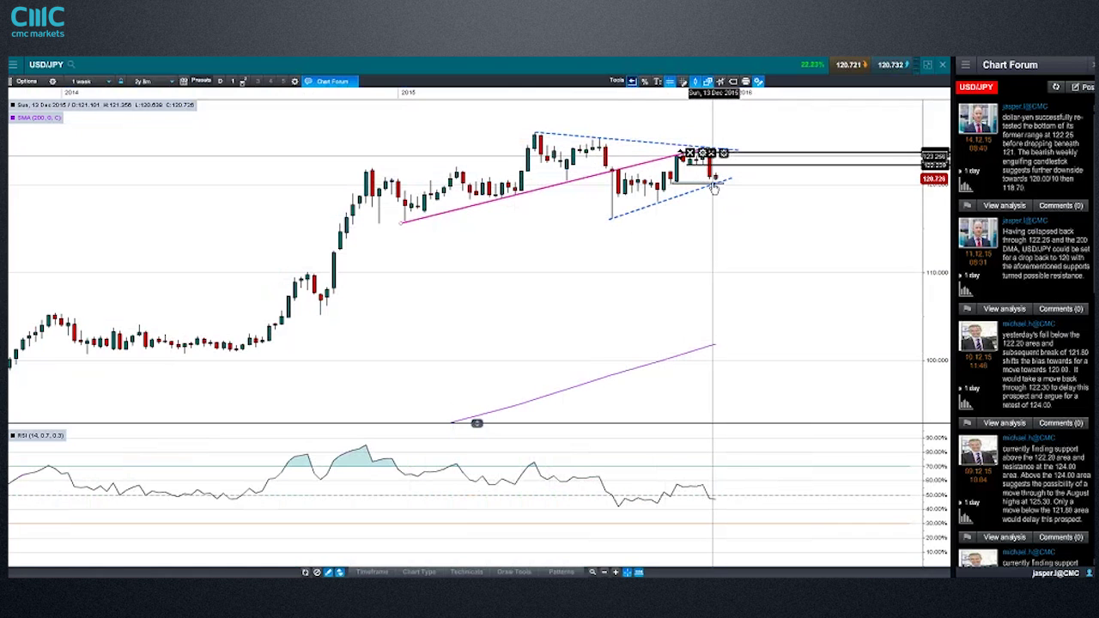
# Step: Return USD/JPY to 1 day candles and draw a horizontal support line at about 118.67 from the early-September lows
pyautogui.click(83, 81)
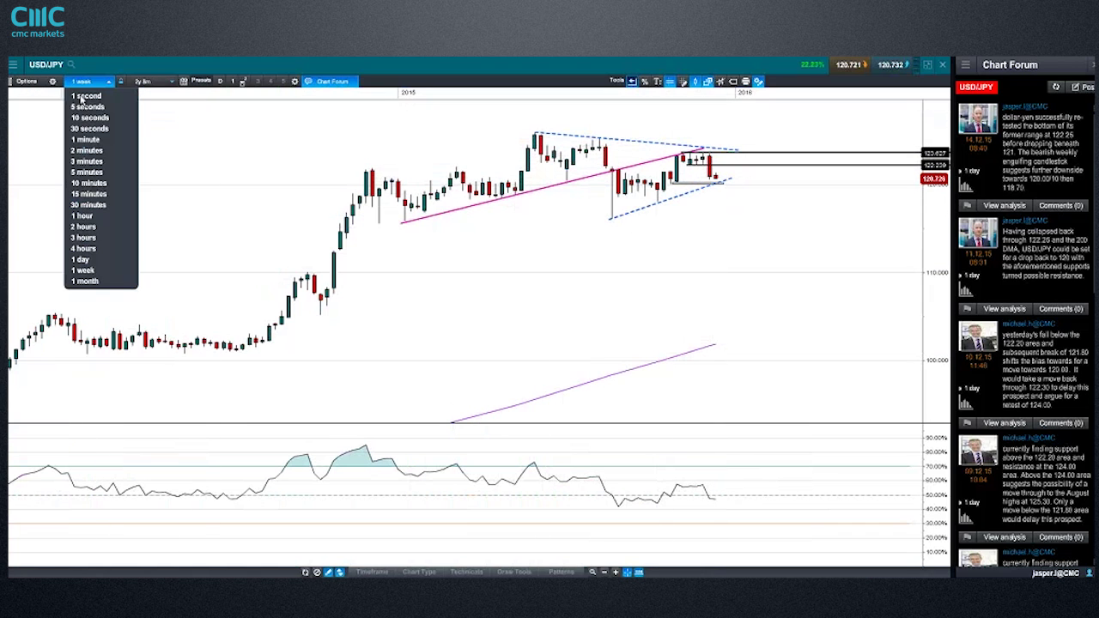
pyautogui.click(82, 260)
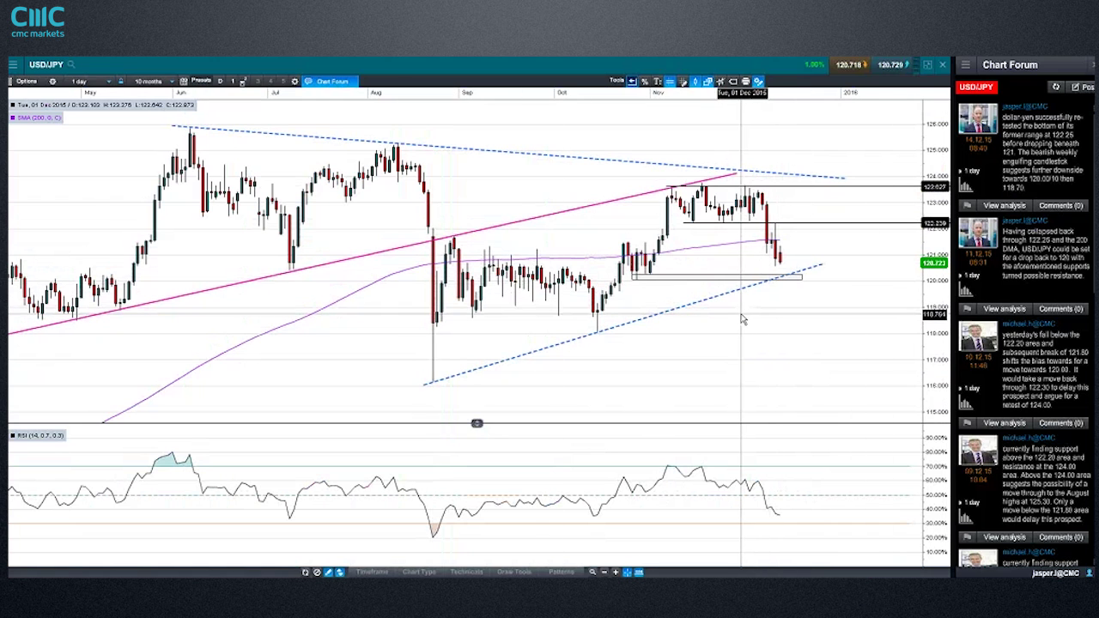
pyautogui.click(514, 572)
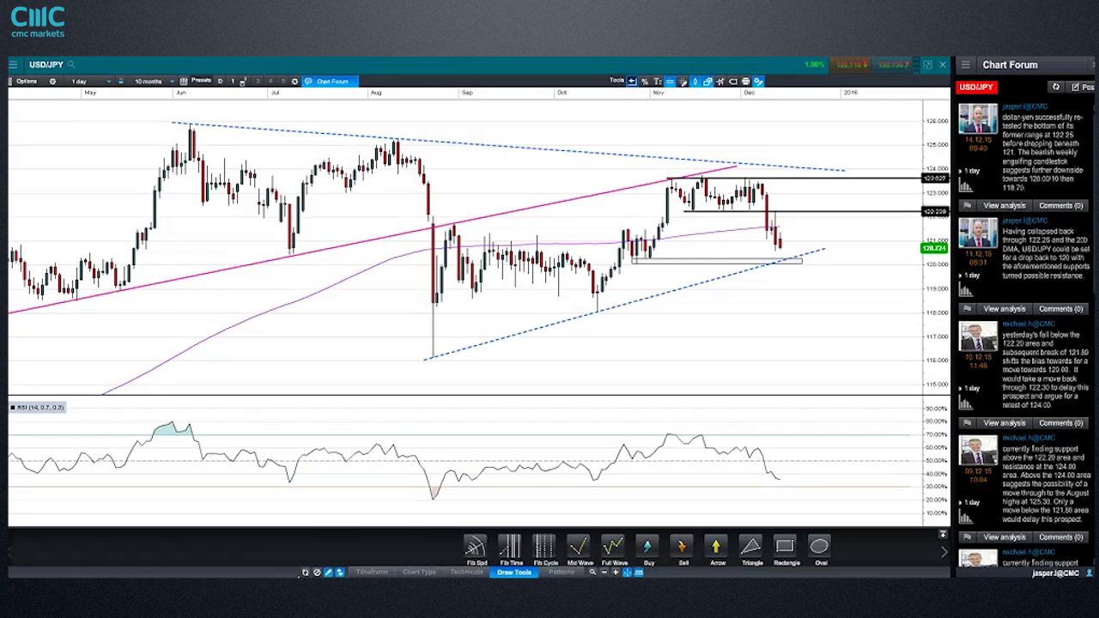
pyautogui.click(53, 559)
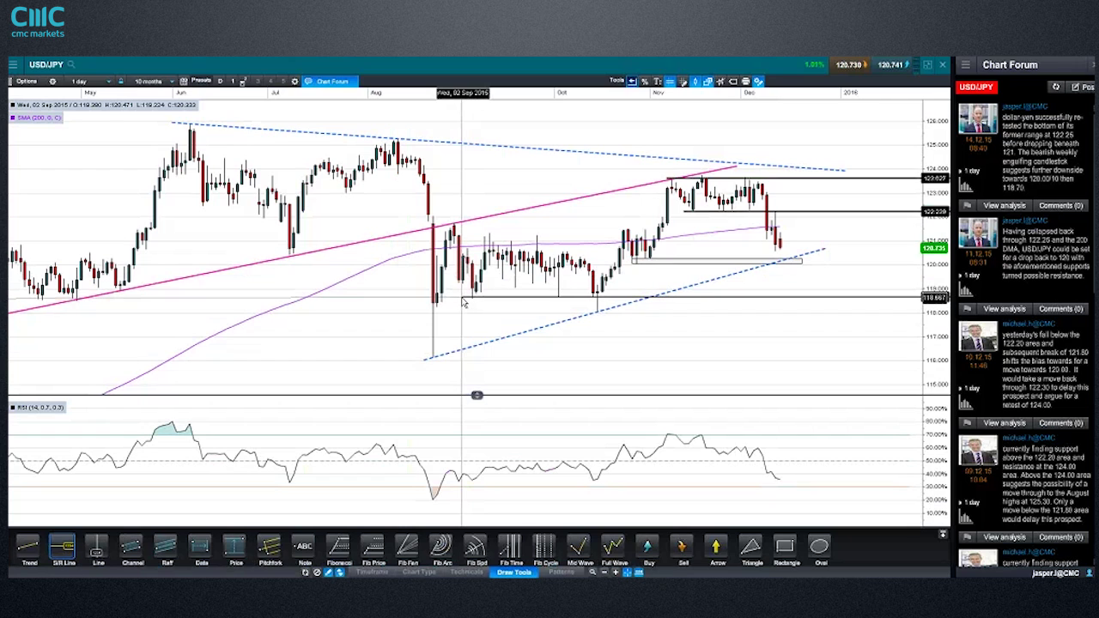
pyautogui.click(463, 298)
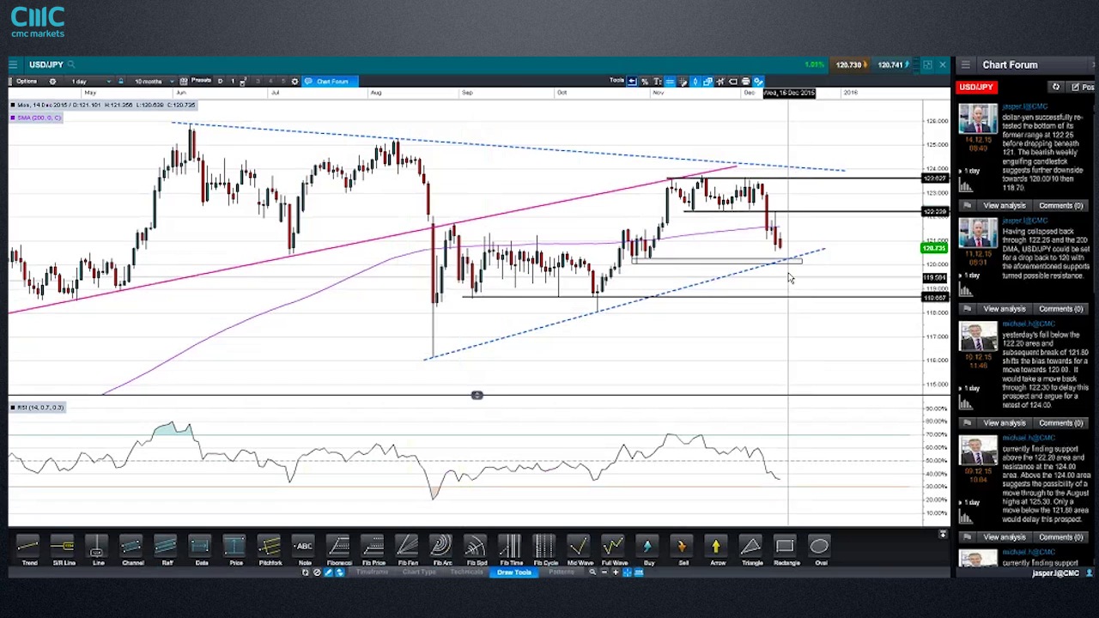
pyautogui.click(775, 216)
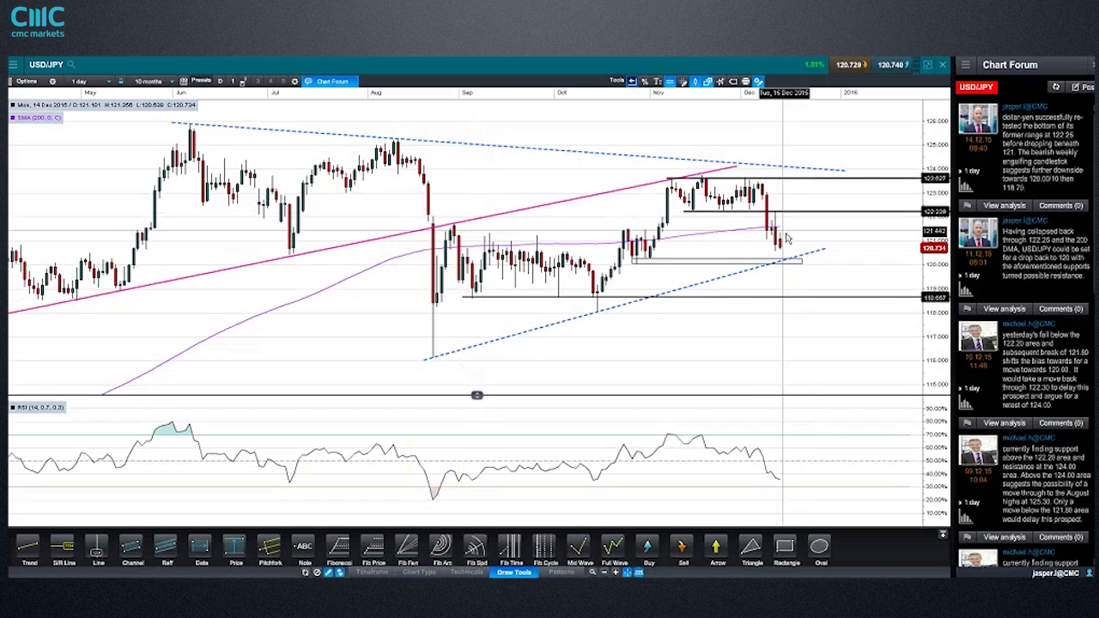
# Step: Switch USD/JPY to 4 hours candles, check the latest lows against the rising dashed trendline, and close the chart
pyautogui.click(79, 82)
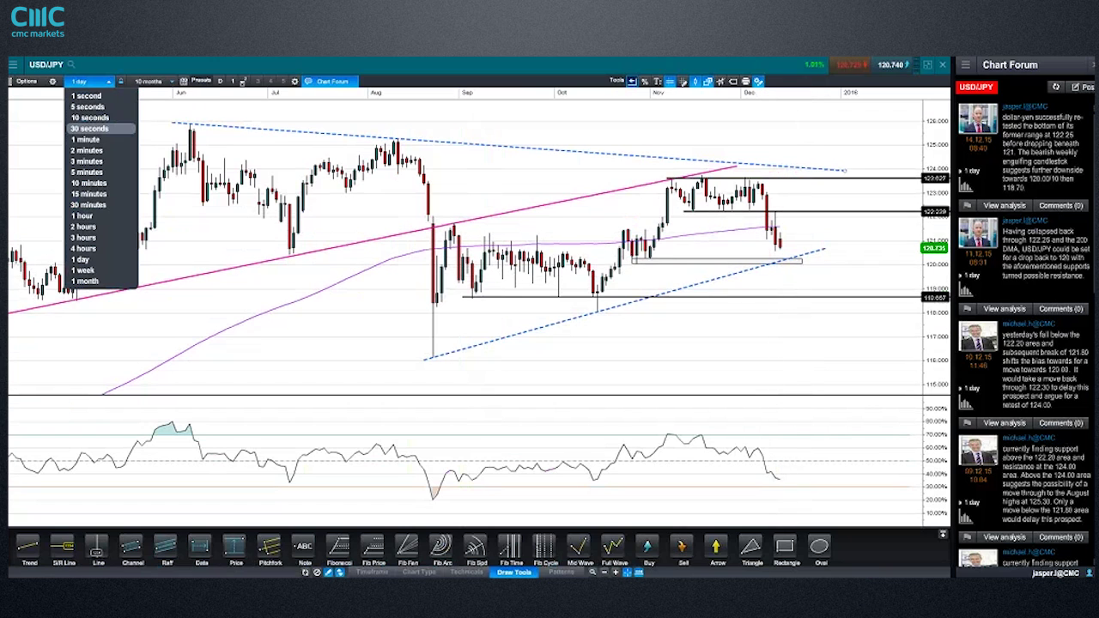
pyautogui.click(96, 249)
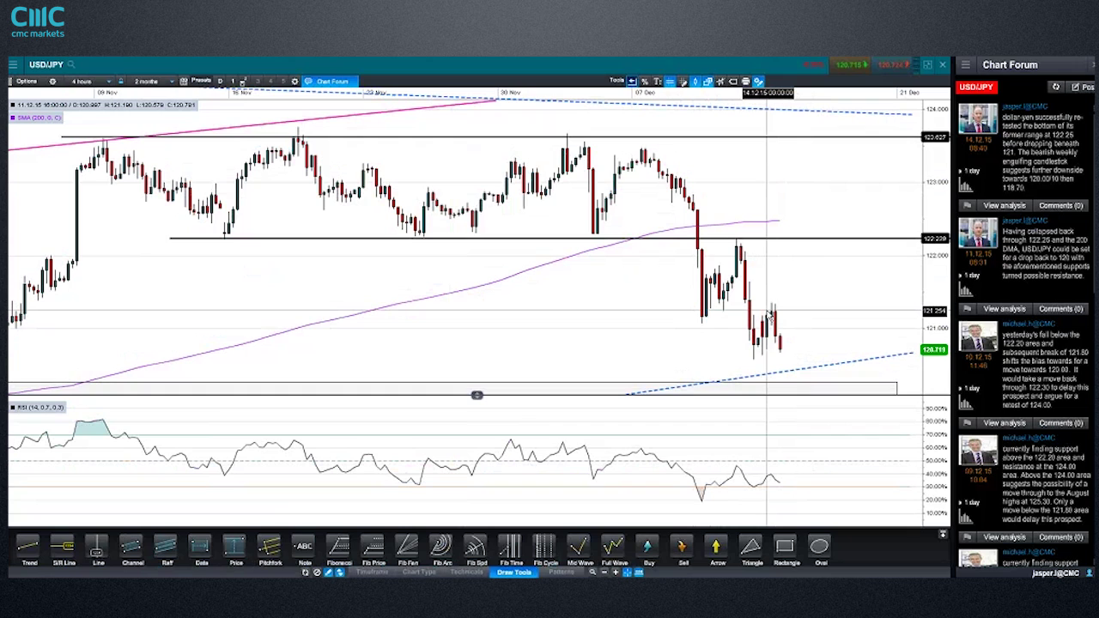
pyautogui.moveTo(770, 316)
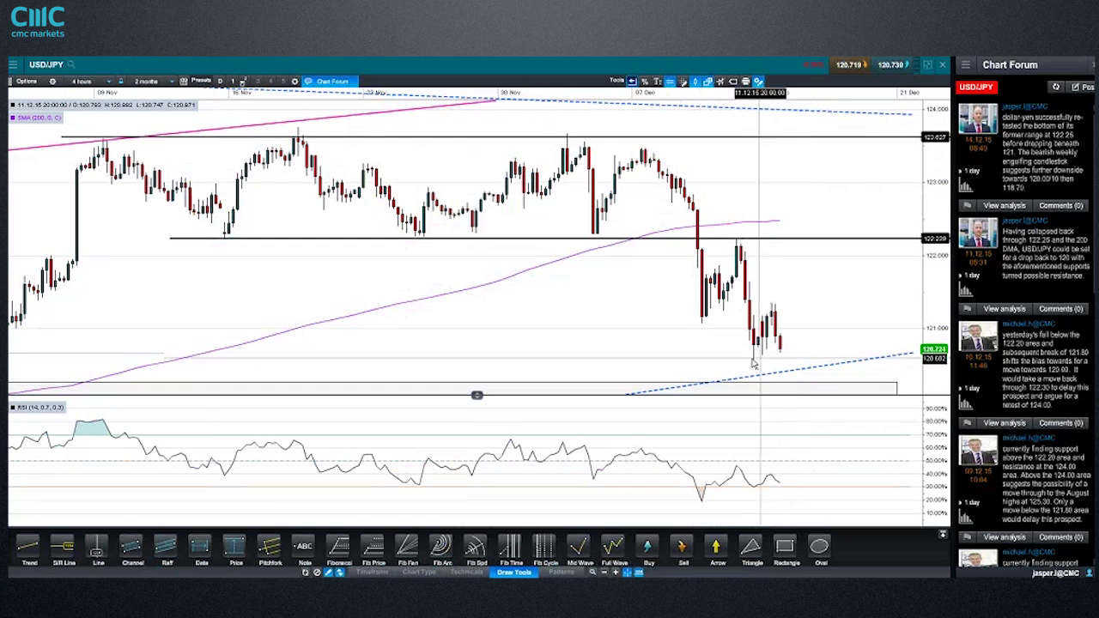
pyautogui.moveTo(785, 381)
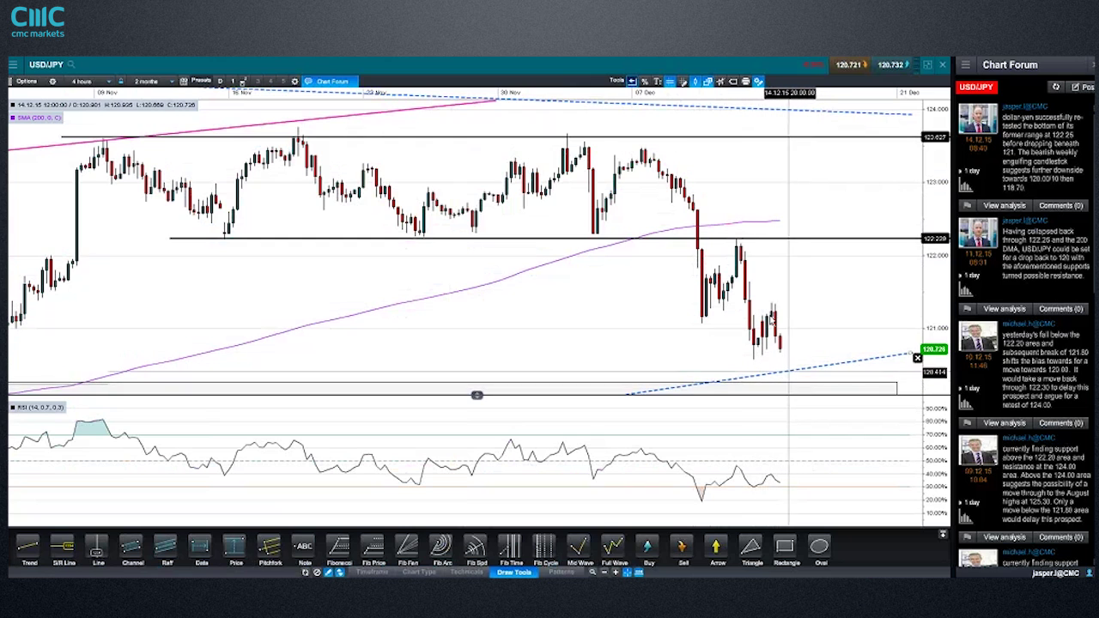
pyautogui.click(944, 67)
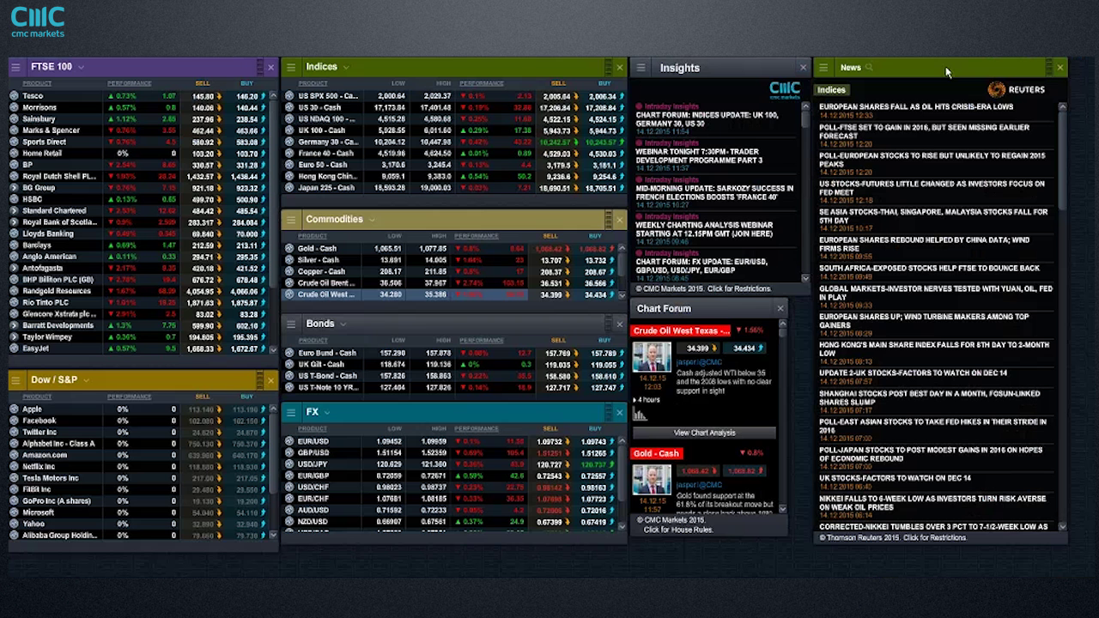